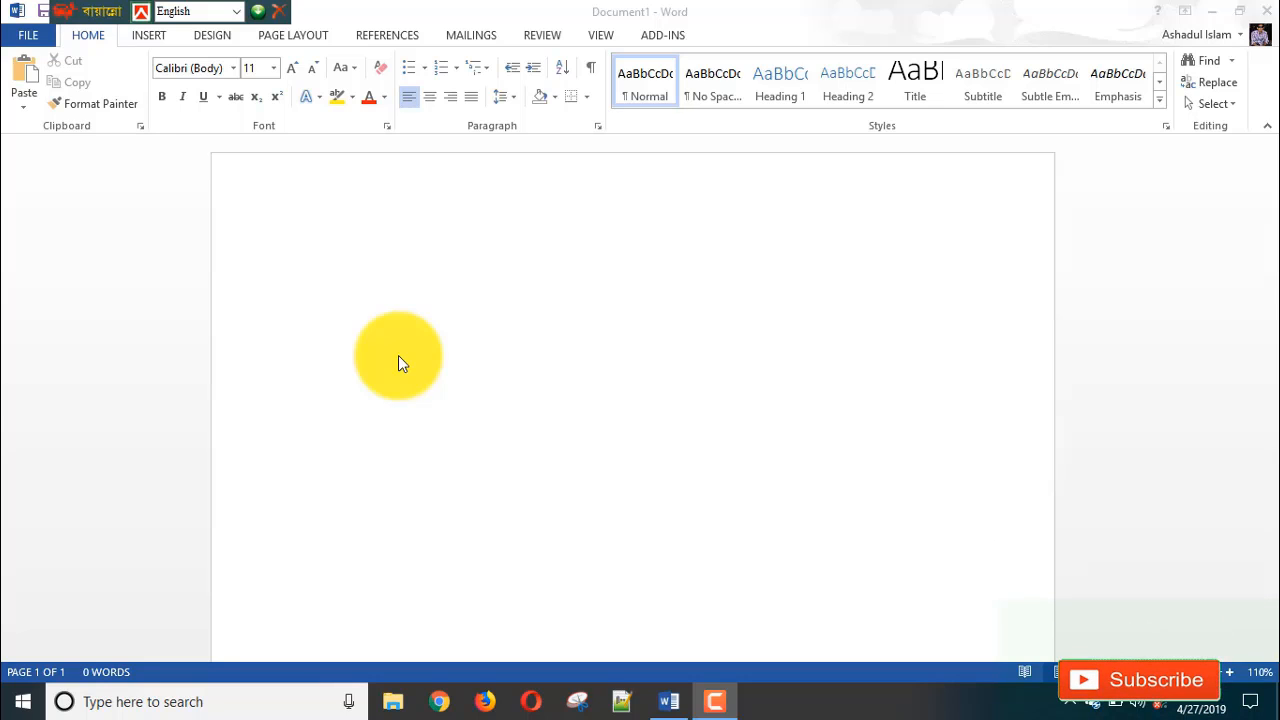
# Start a bulleted list with the author's name on the first bullet, sized 48 pt
pyautogui.click(422, 62)
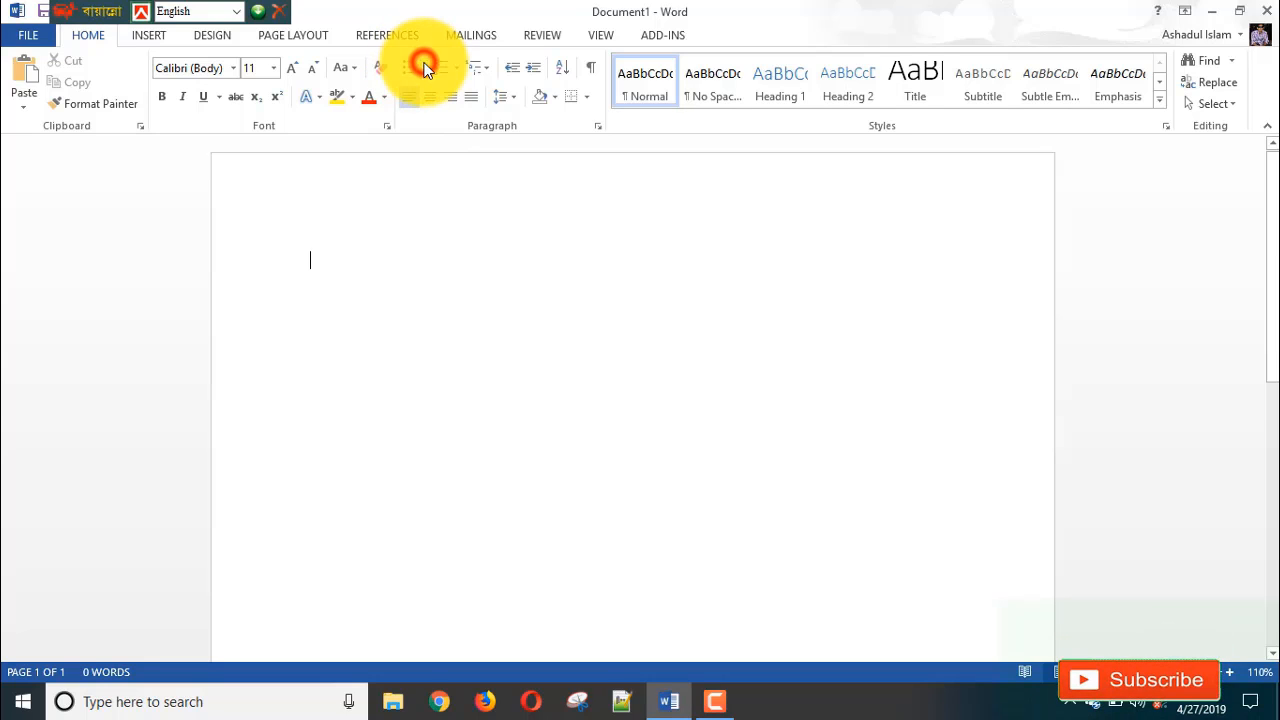
pyautogui.click(425, 67)
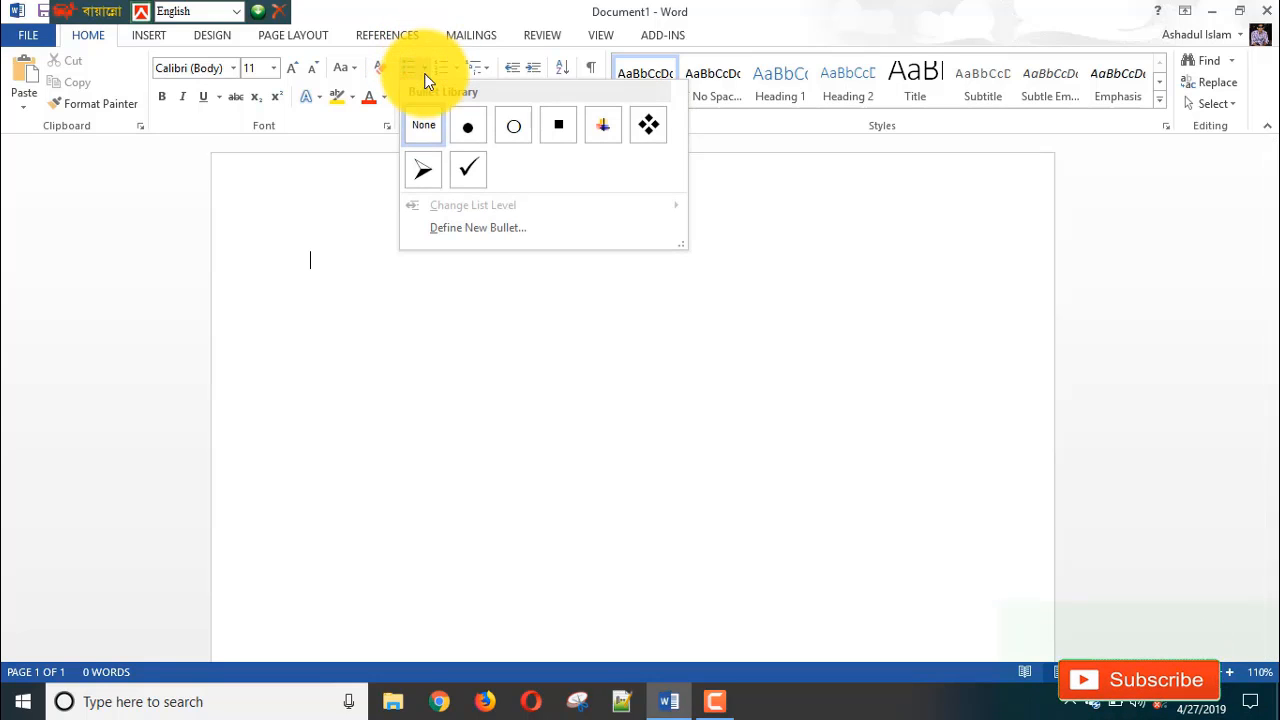
pyautogui.click(316, 260)
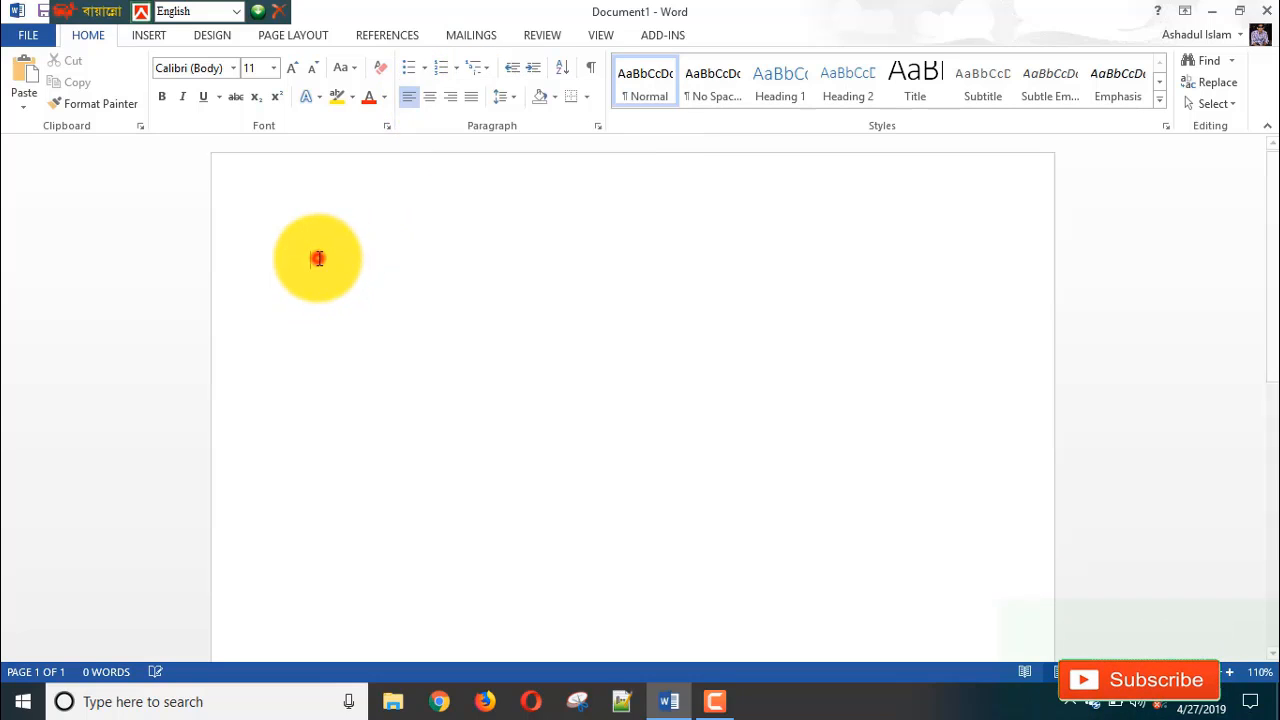
pyautogui.click(404, 66)
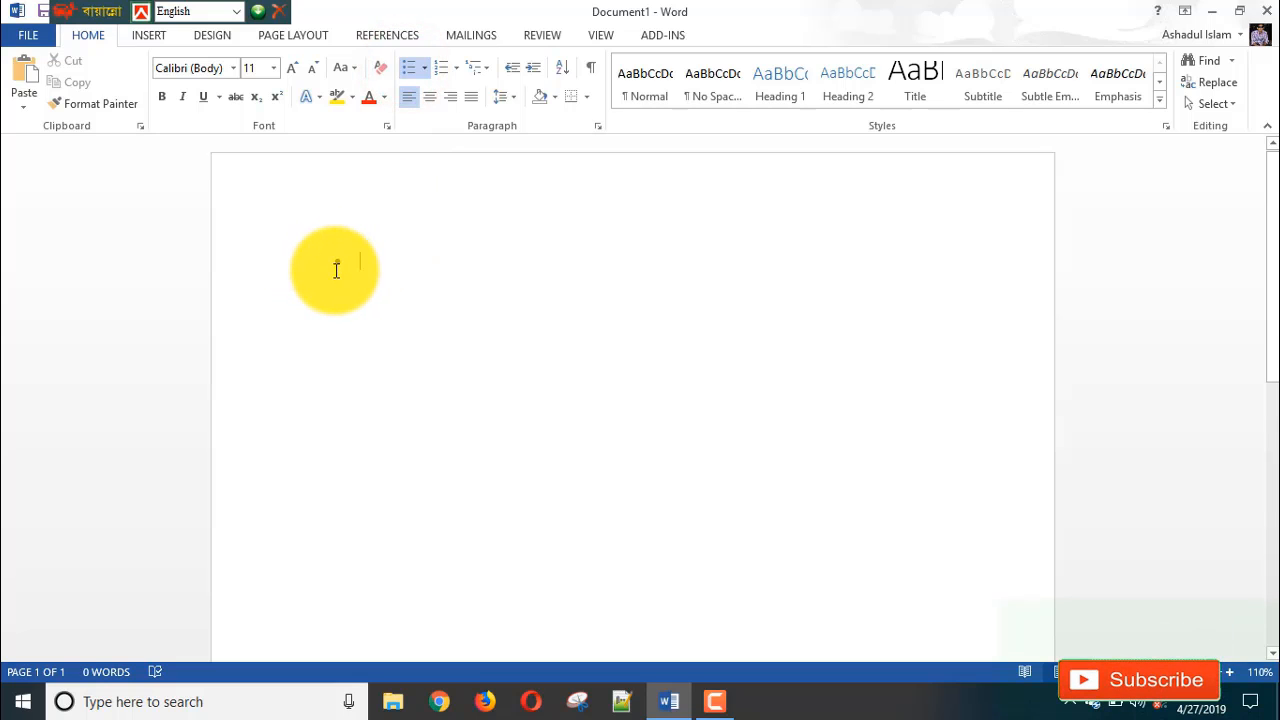
pyautogui.write('Ashadul Islam')
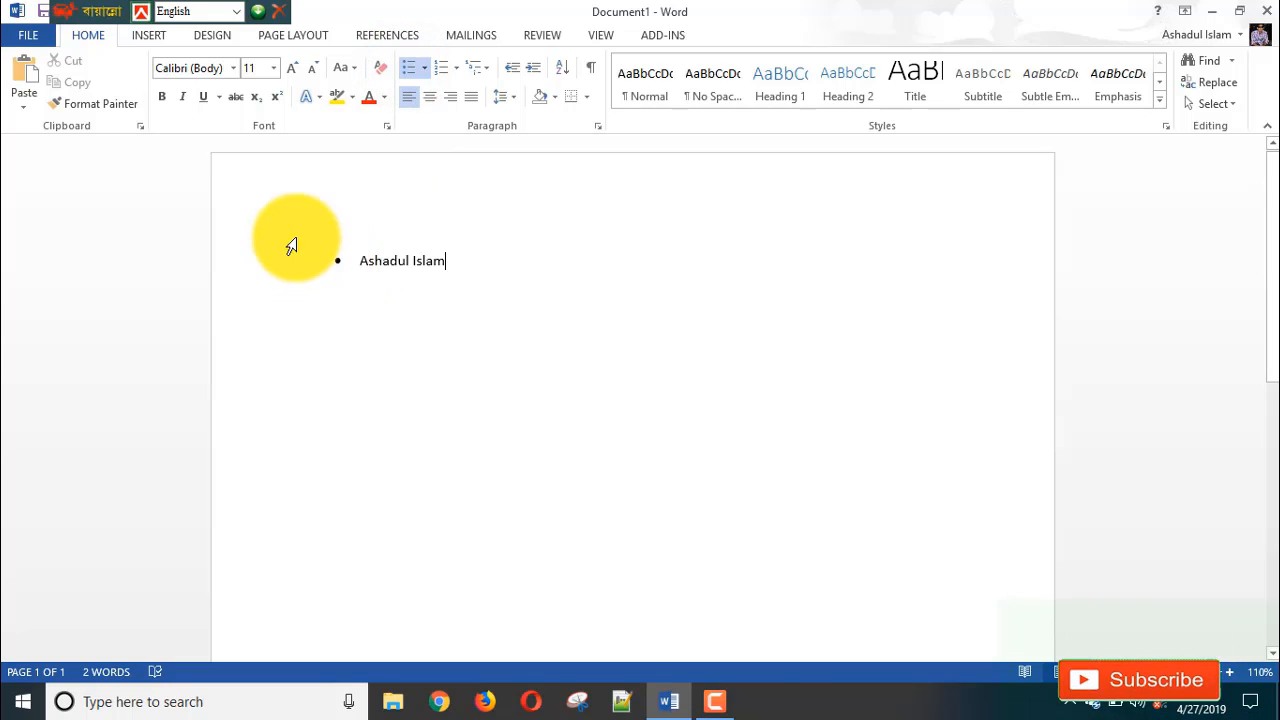
pyautogui.moveTo(492, 262); pyautogui.dragTo(218, 259)
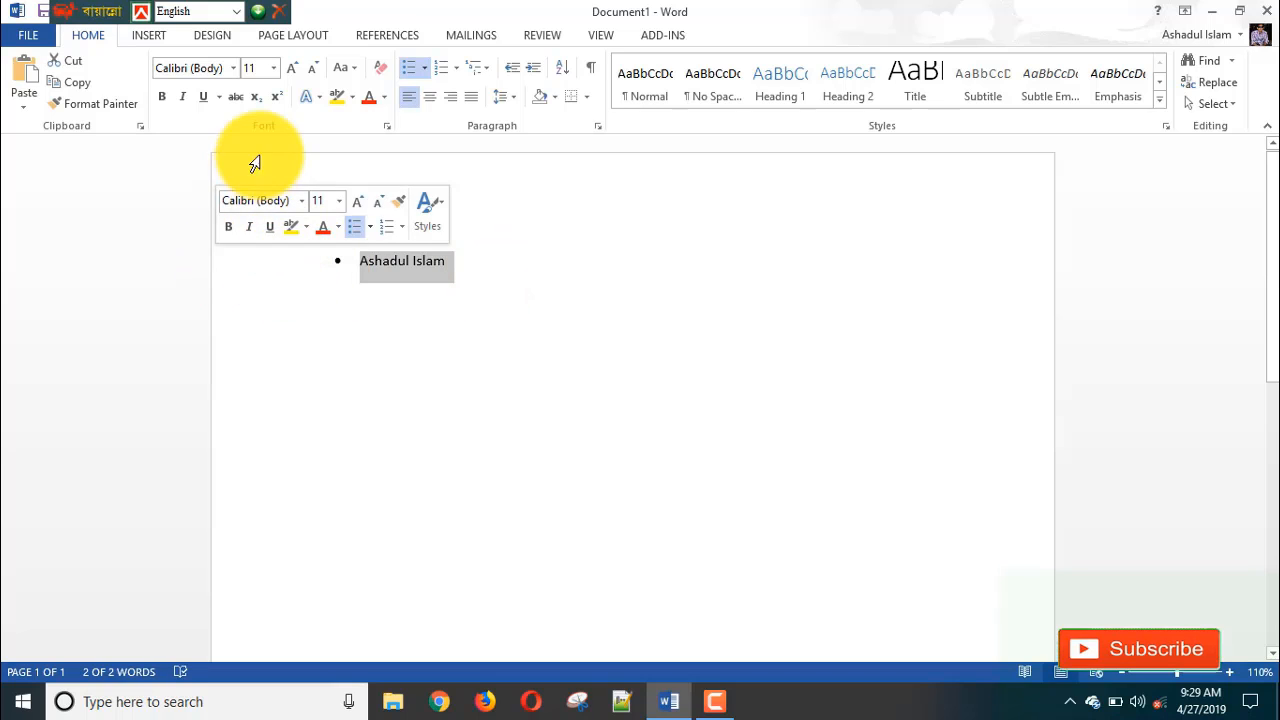
pyautogui.click(273, 67)
pyautogui.click(251, 335)
# Add bullet items A and B below the name, leaving an empty fourth bullet
pyautogui.click(382, 381)
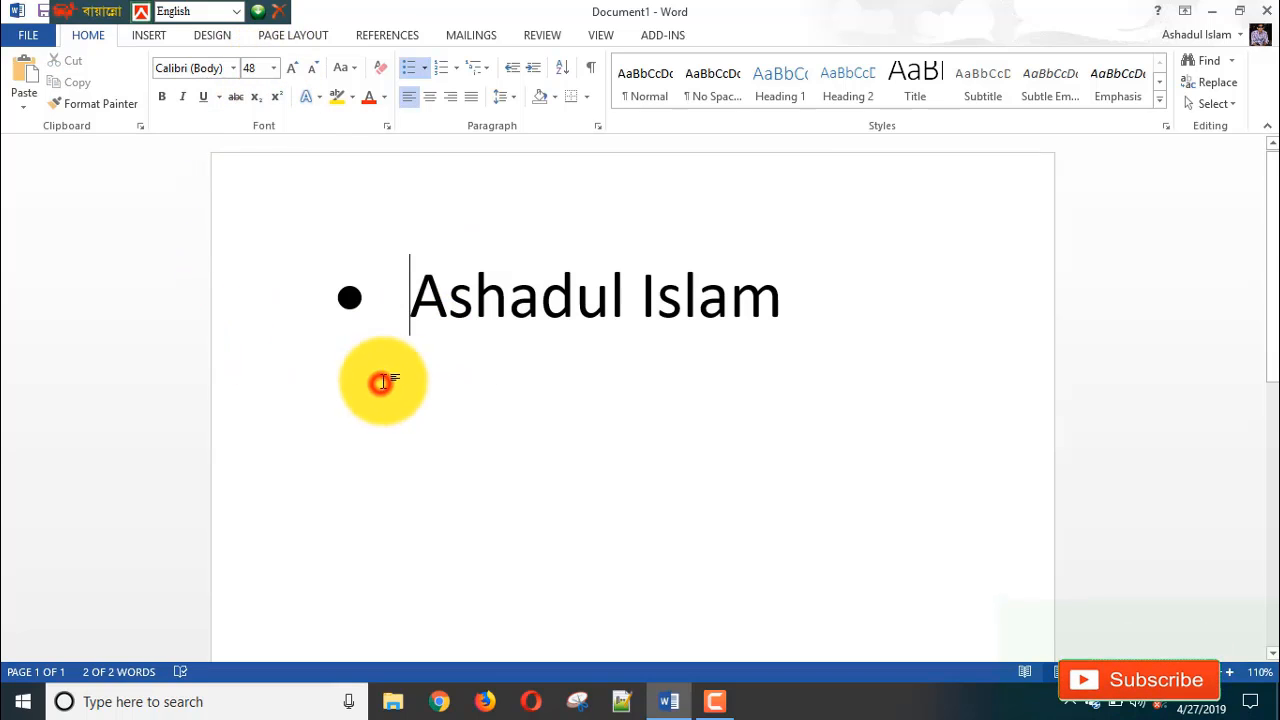
pyautogui.click(826, 310)
pyautogui.press('Return')
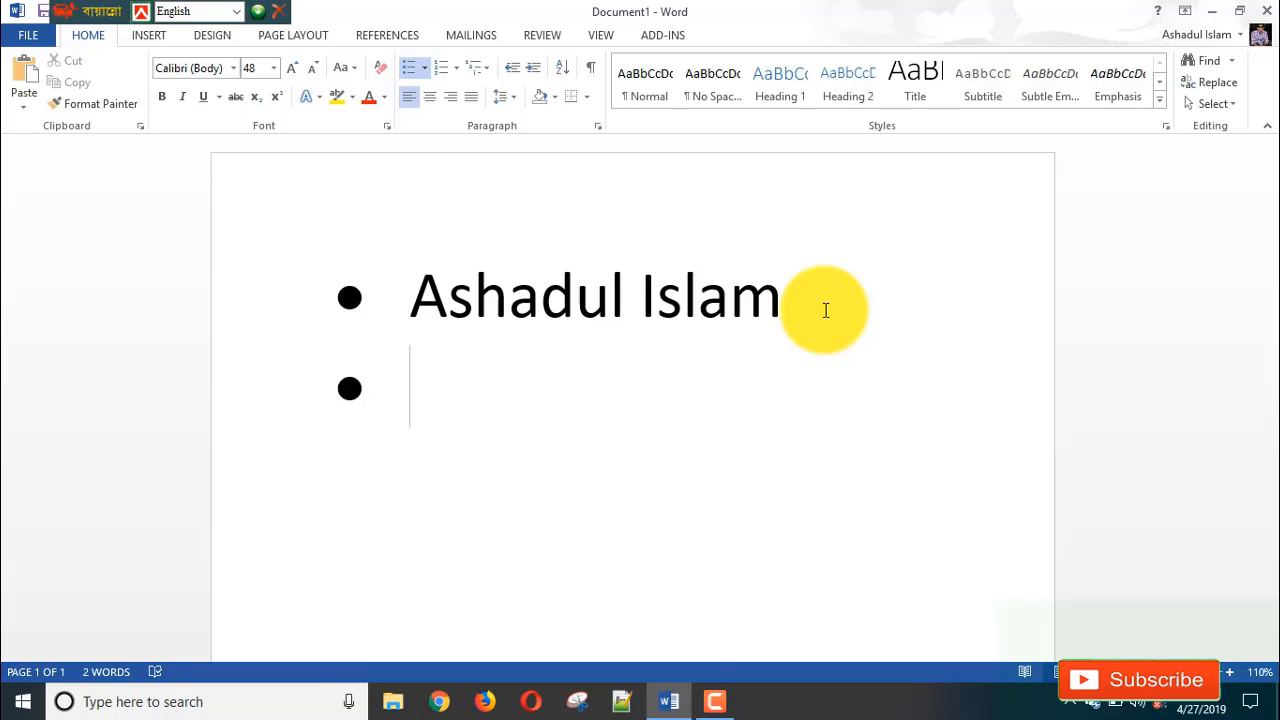
pyautogui.write('a')
pyautogui.press('Return')
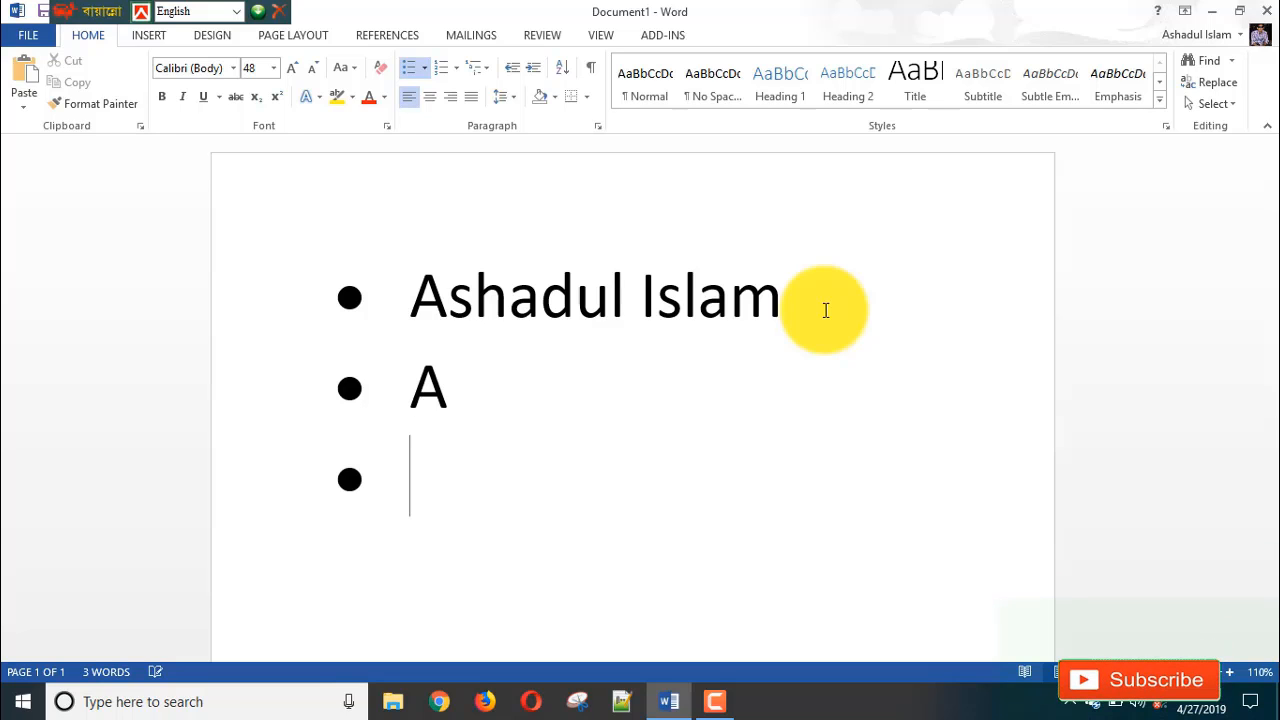
pyautogui.write('b')
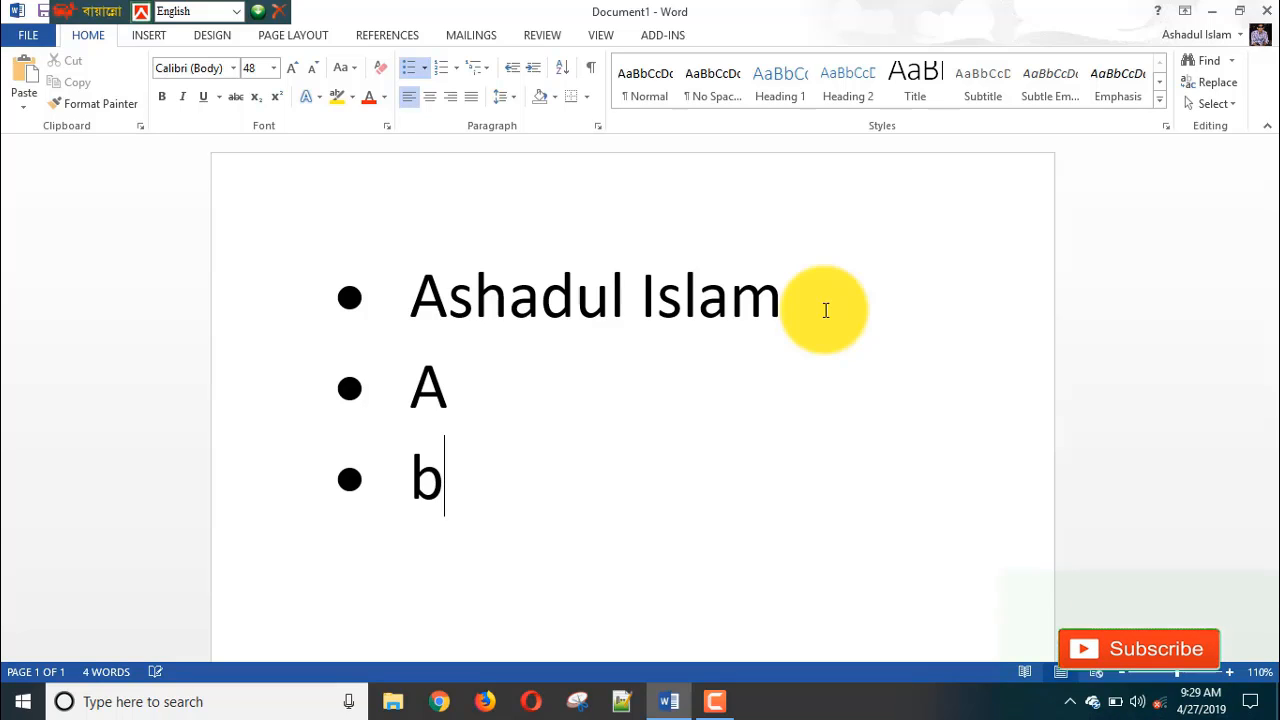
pyautogui.press('Return')
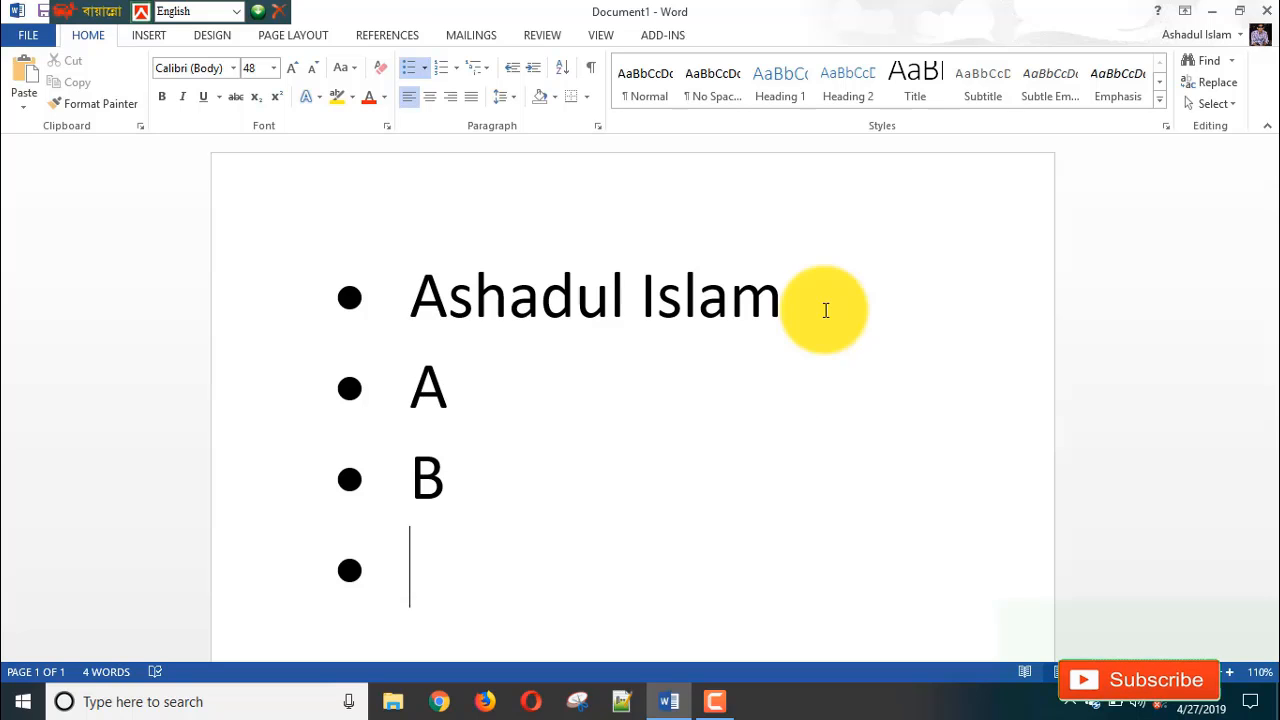
# Switch the empty line to diamond bullets and add items D and E
pyautogui.click(405, 70)
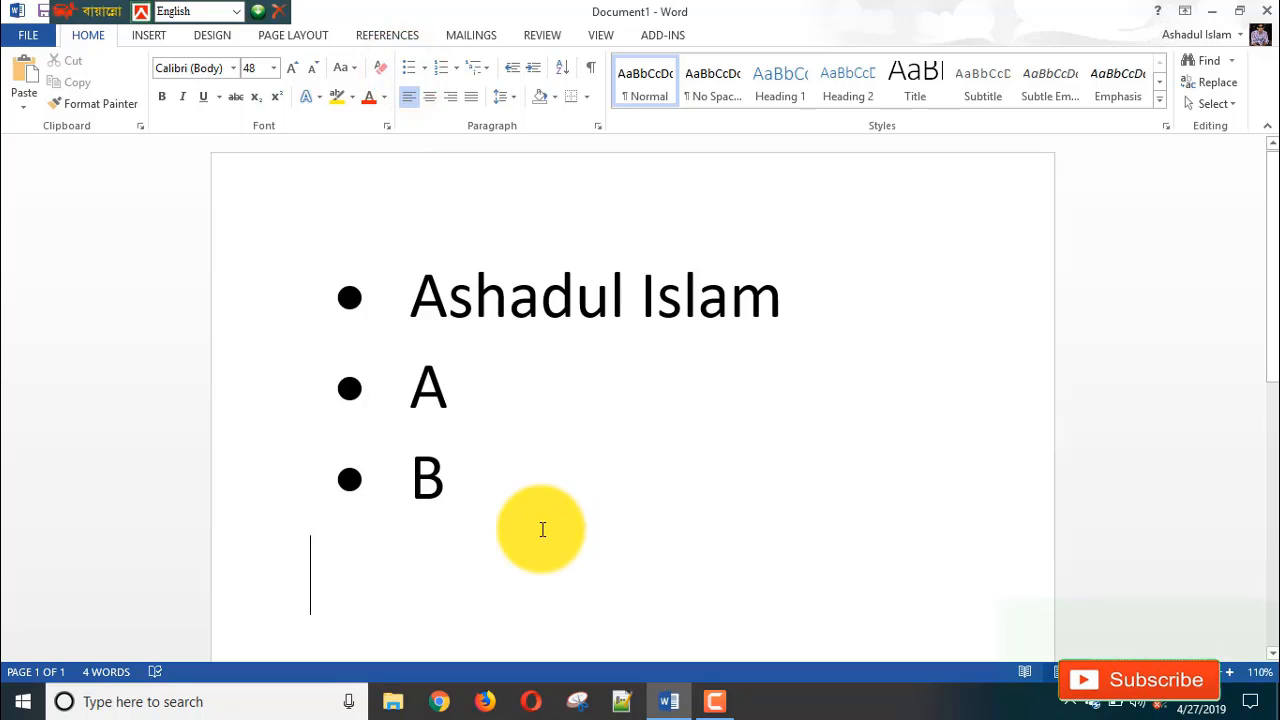
pyautogui.click(425, 66)
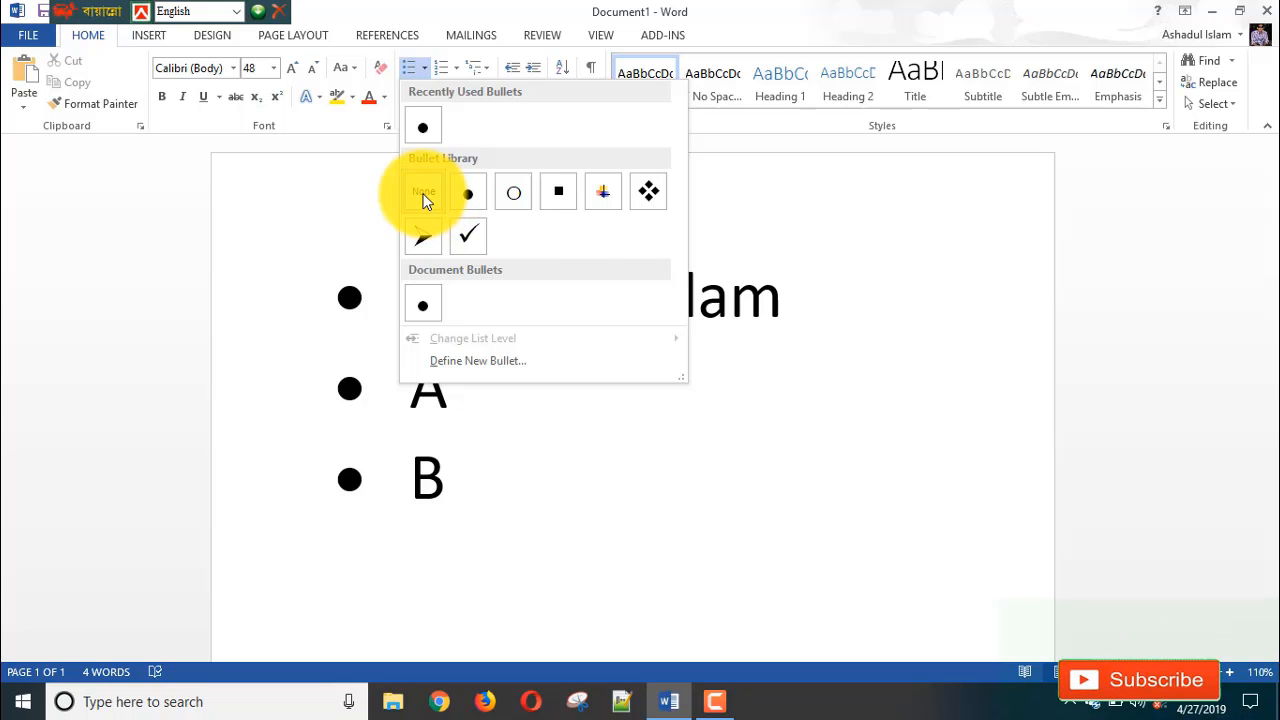
pyautogui.click(649, 193)
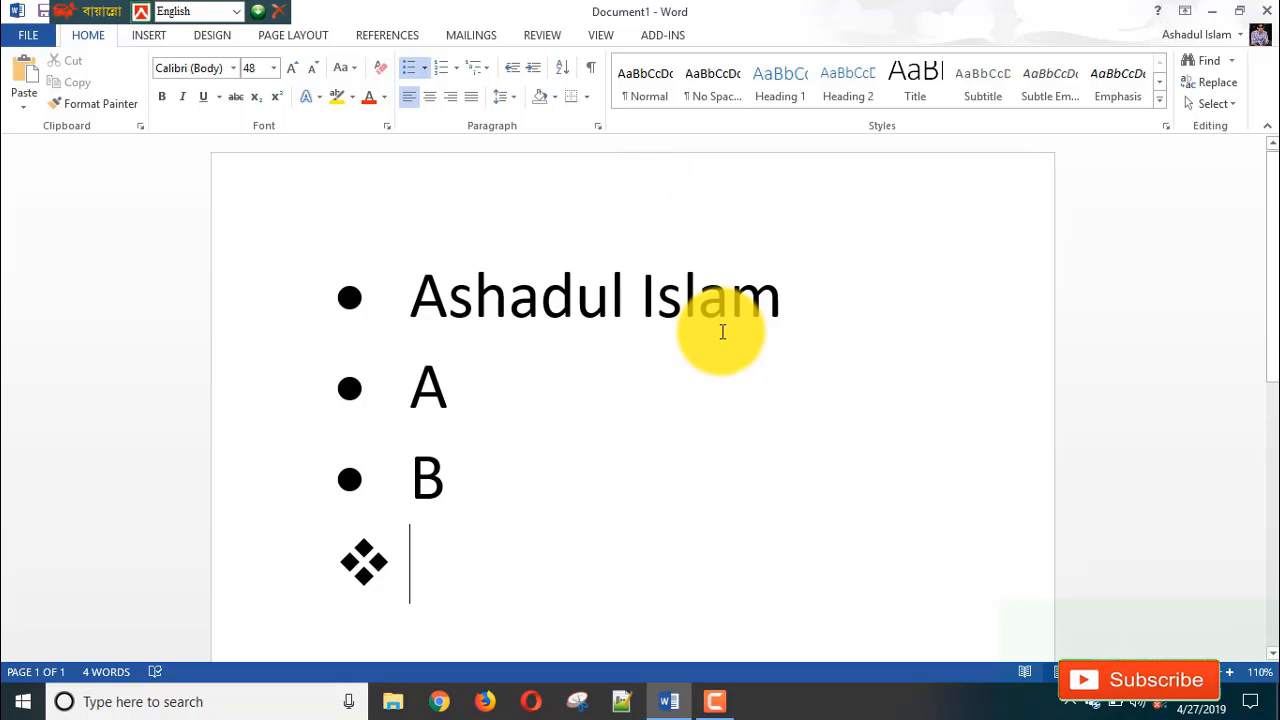
pyautogui.write('d')
pyautogui.press('Return')
pyautogui.write('e')
pyautogui.press('Return')
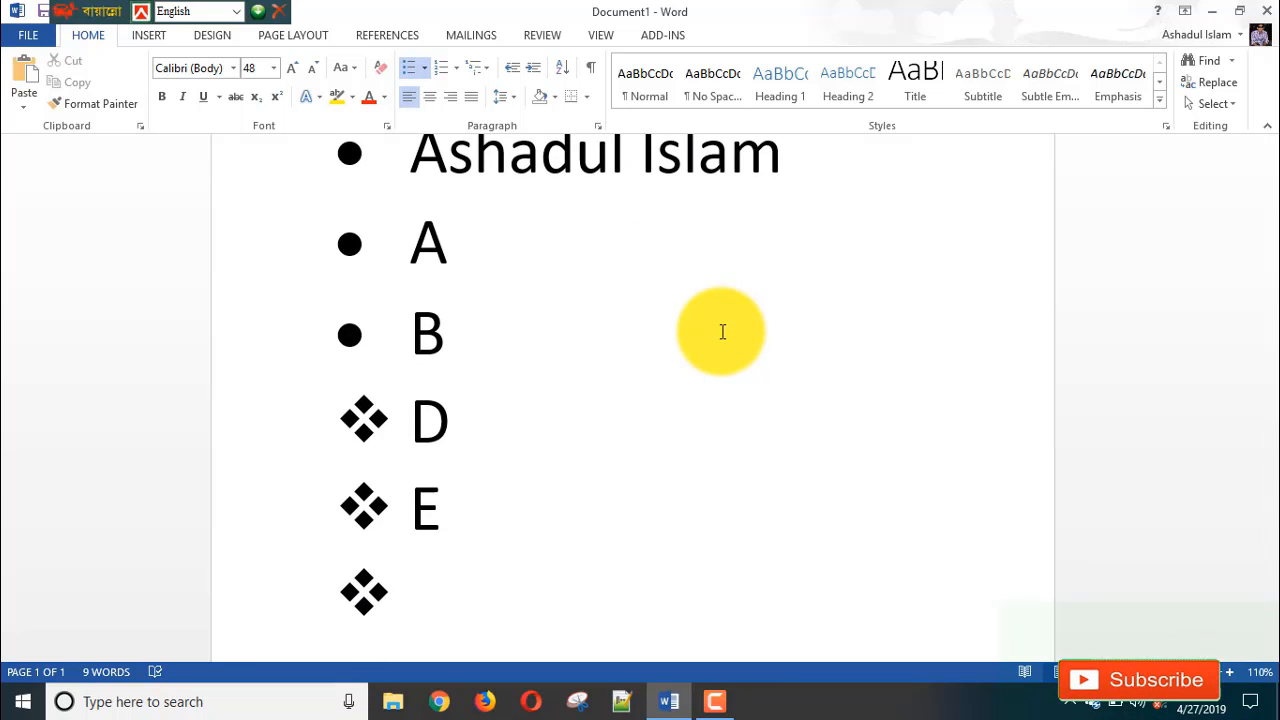
pyautogui.scroll(-2, 414, 486)
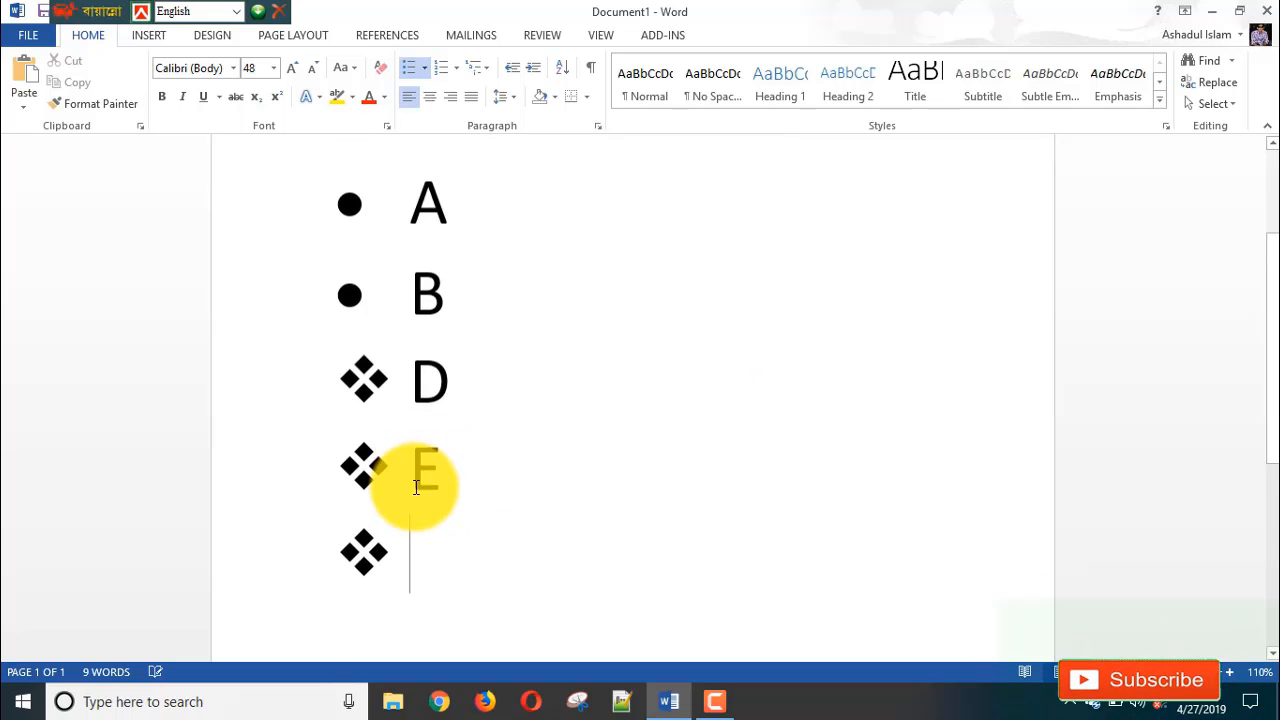
pyautogui.scroll(3, 422, 465)
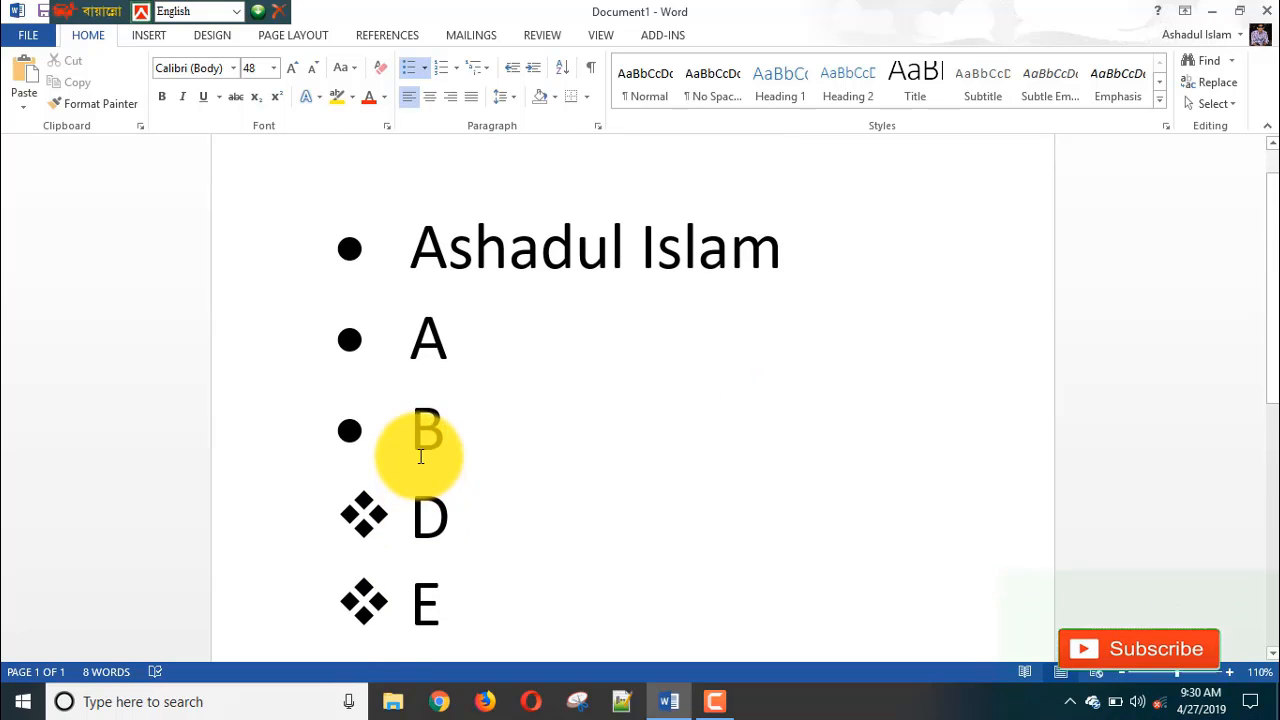
pyautogui.scroll(-2, 424, 450)
pyautogui.scroll(-3, 425, 441)
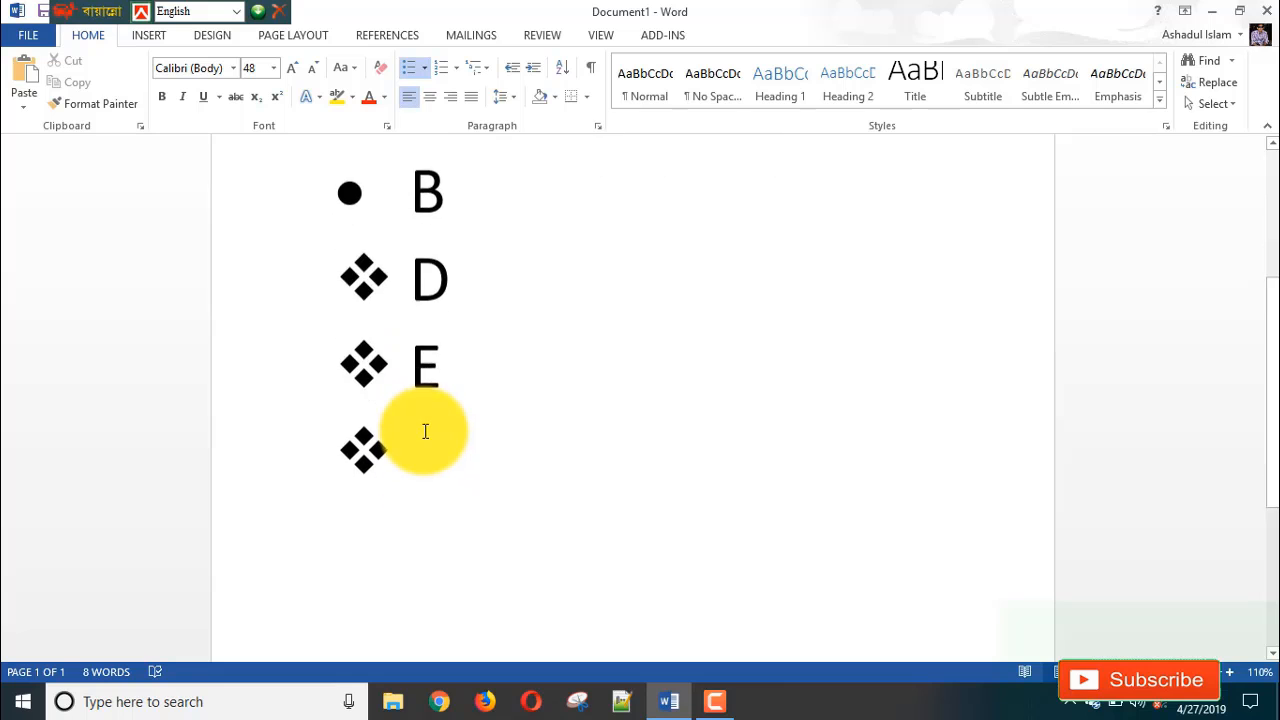
pyautogui.scroll(6, 425, 400)
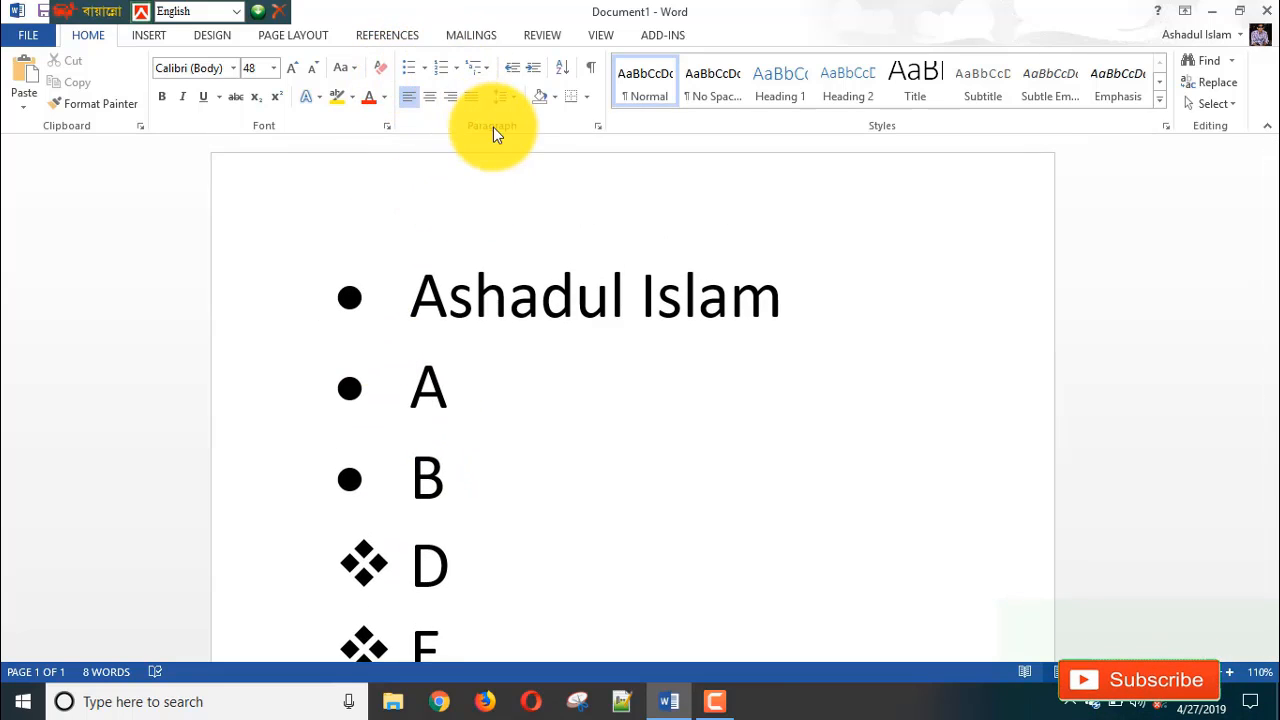
# Number items F, T and U in 1. 2. 3. style, ending on an empty item 4
pyautogui.click(455, 67)
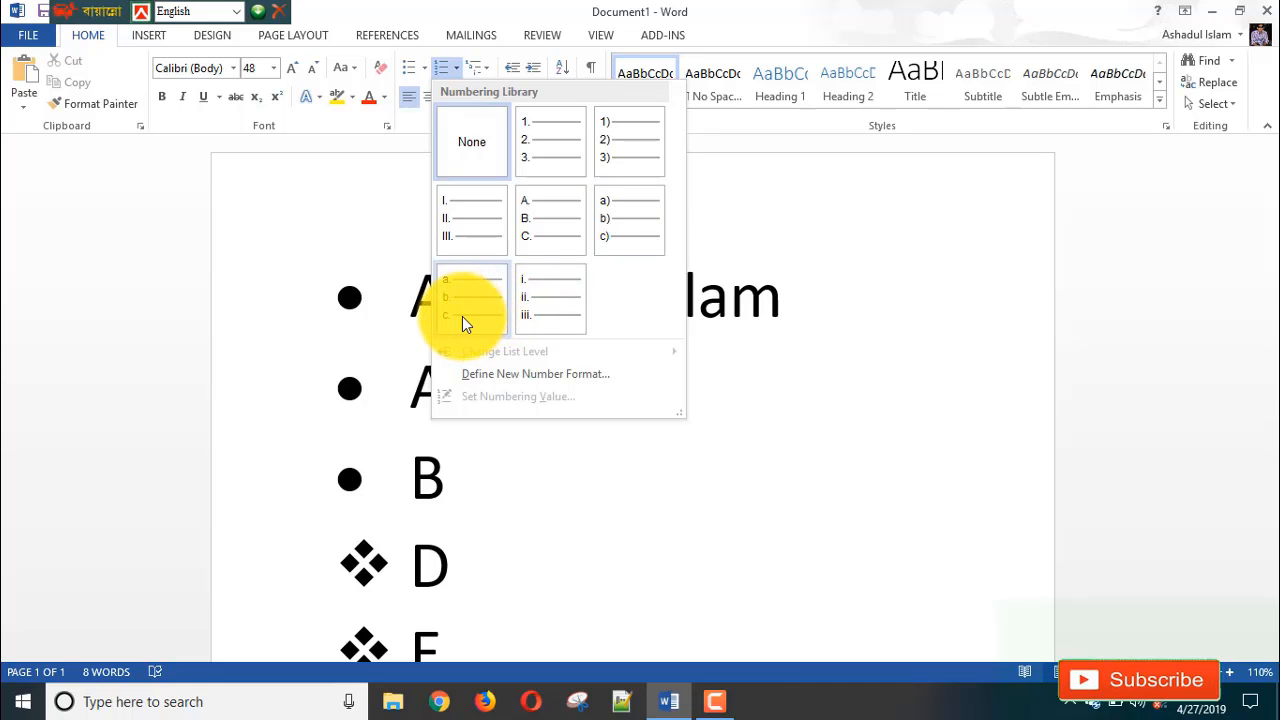
pyautogui.click(541, 146)
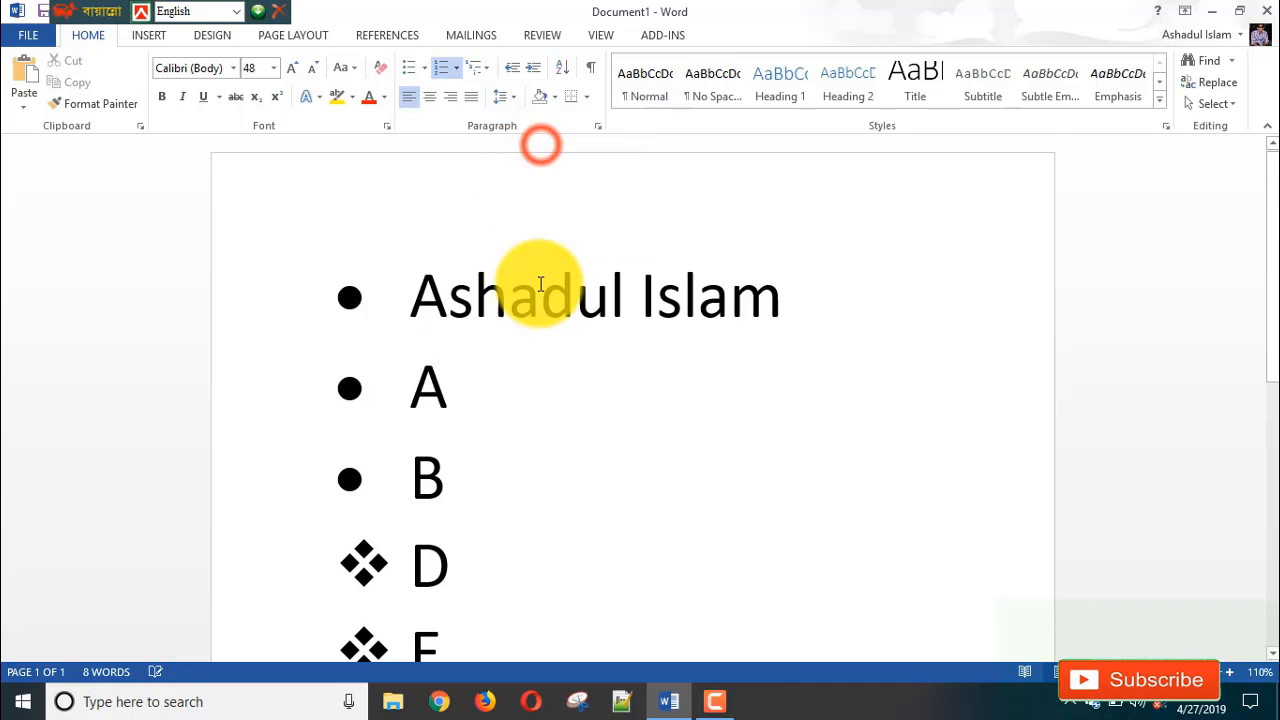
pyautogui.scroll(-5, 530, 310)
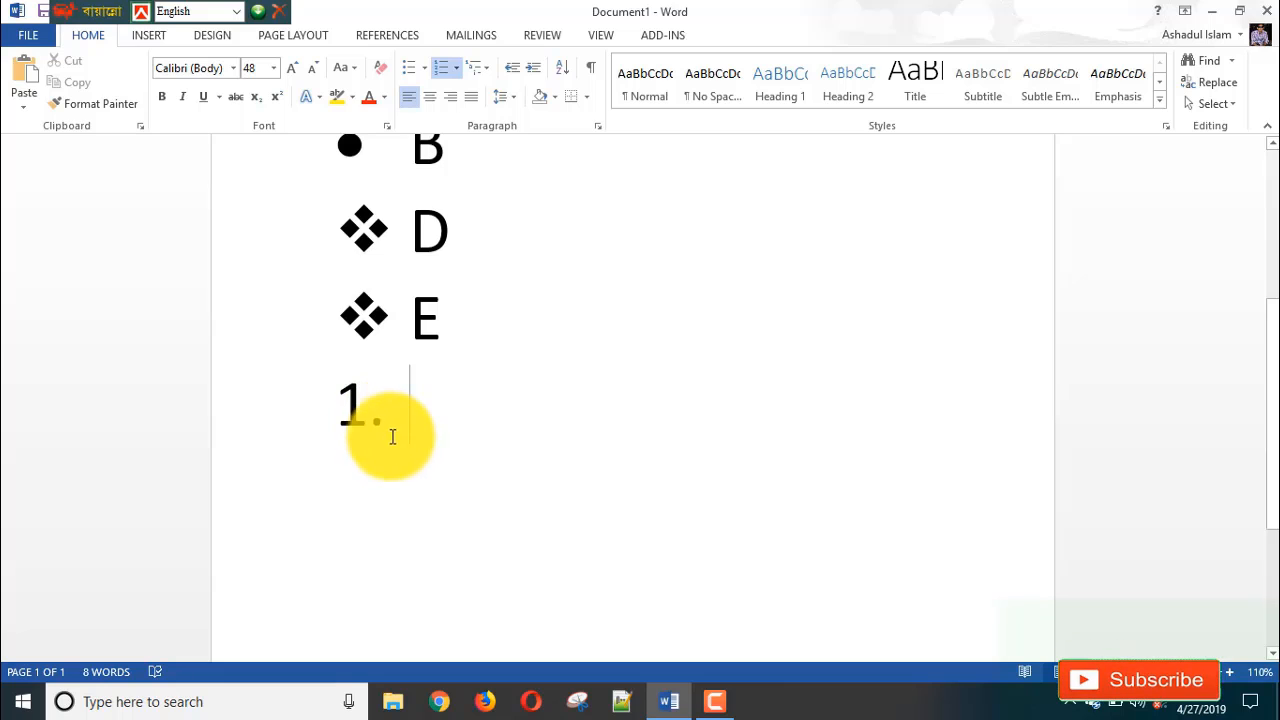
pyautogui.write('f')
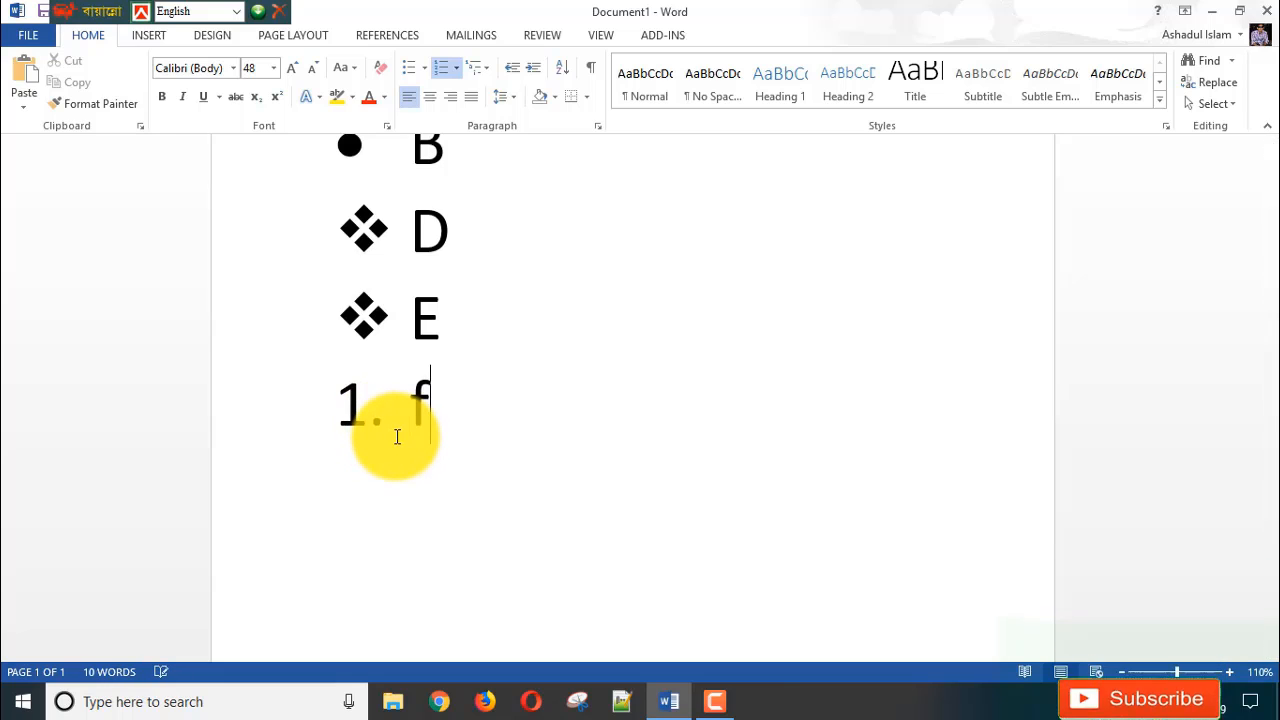
pyautogui.press('Return')
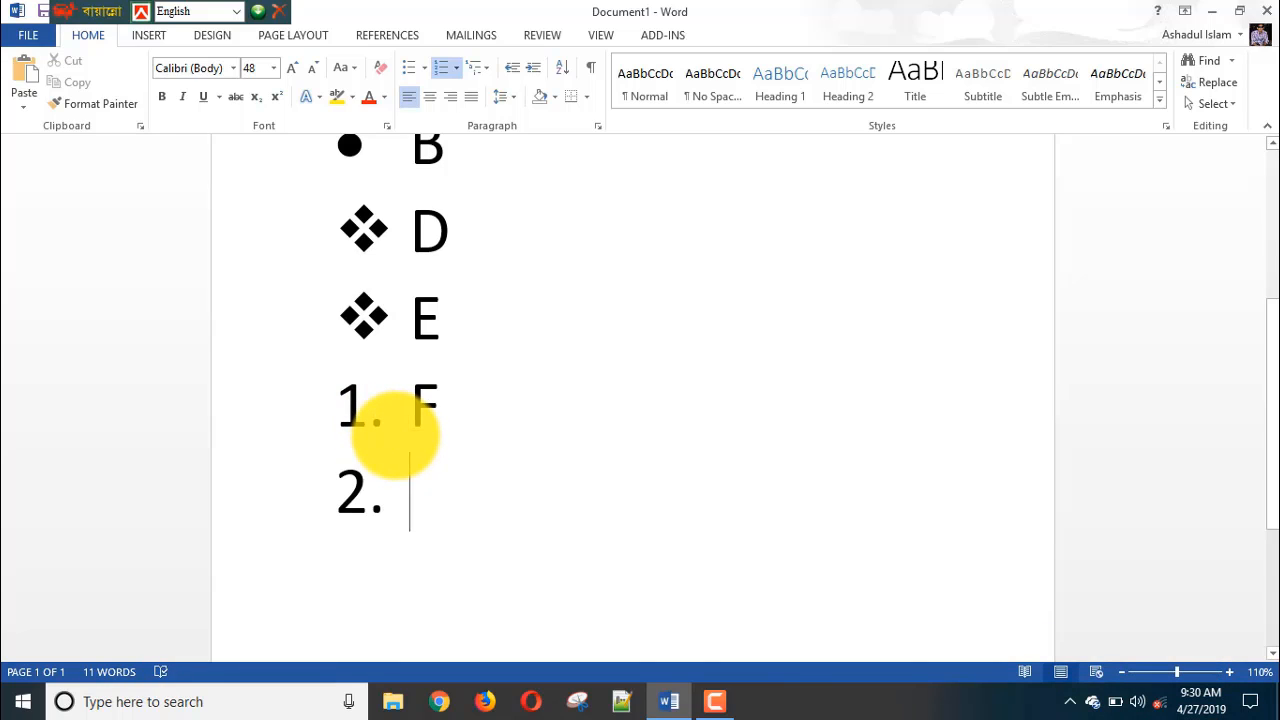
pyautogui.write('t')
pyautogui.press('Return')
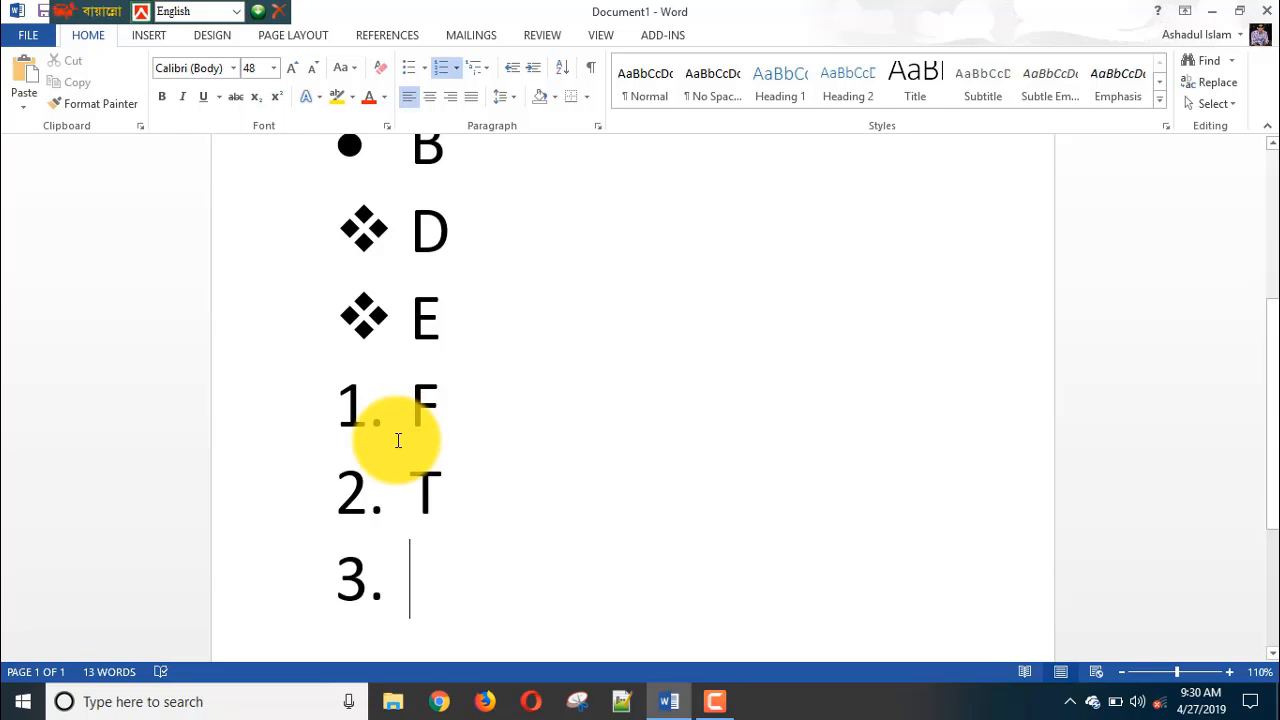
pyautogui.write('u')
pyautogui.press('Return')
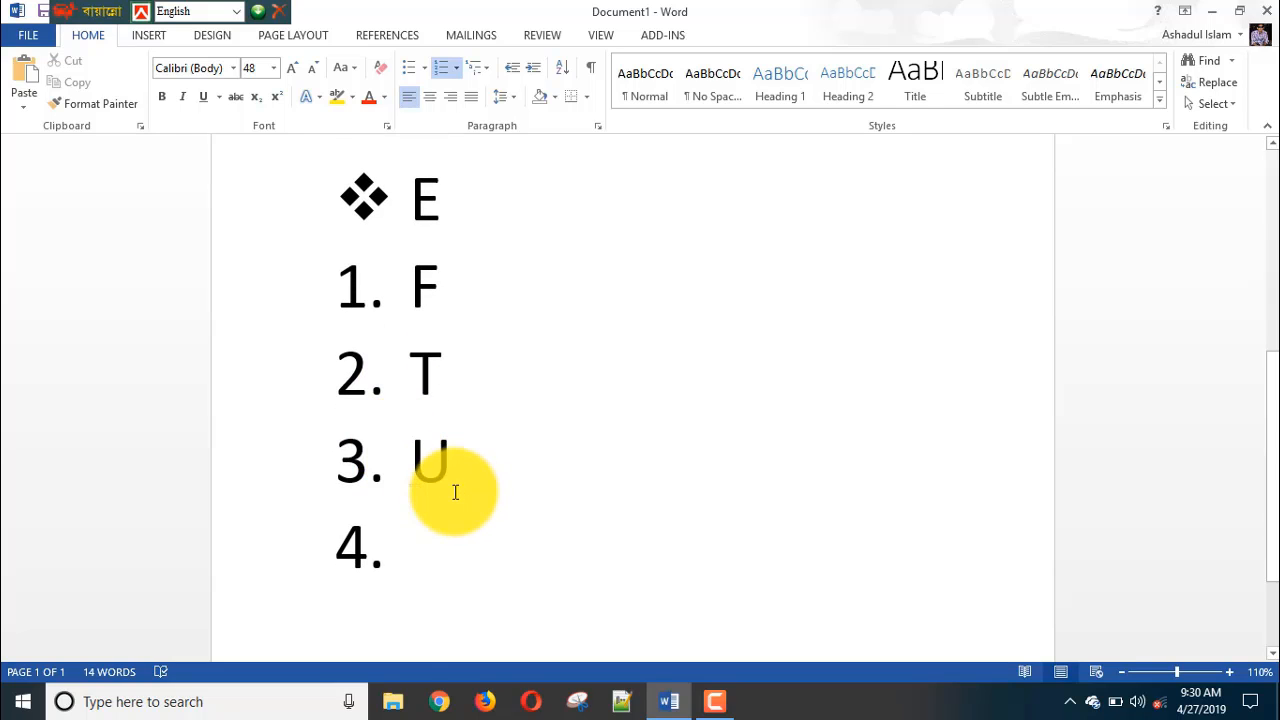
pyautogui.scroll(-2, 455, 492)
pyautogui.scroll(1, 449, 471)
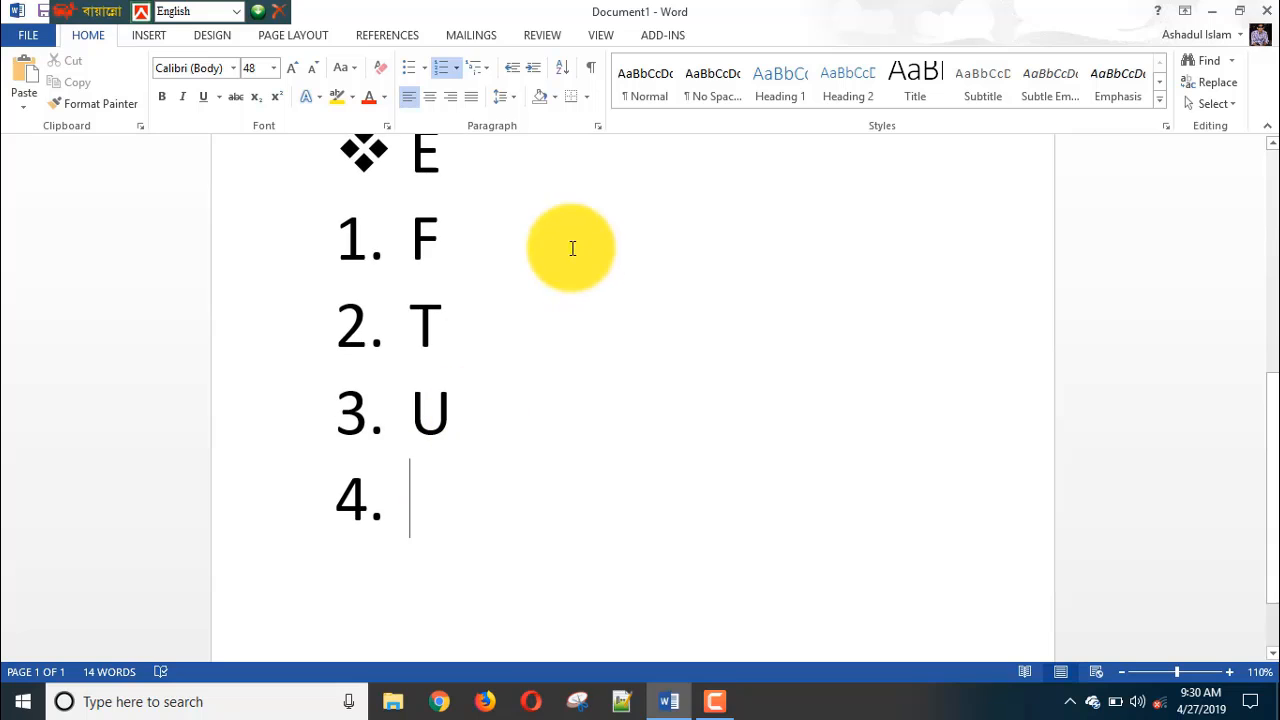
# Toggle numbering on the empty item, type 'dgf', then erase with Backspace
pyautogui.click(443, 68)
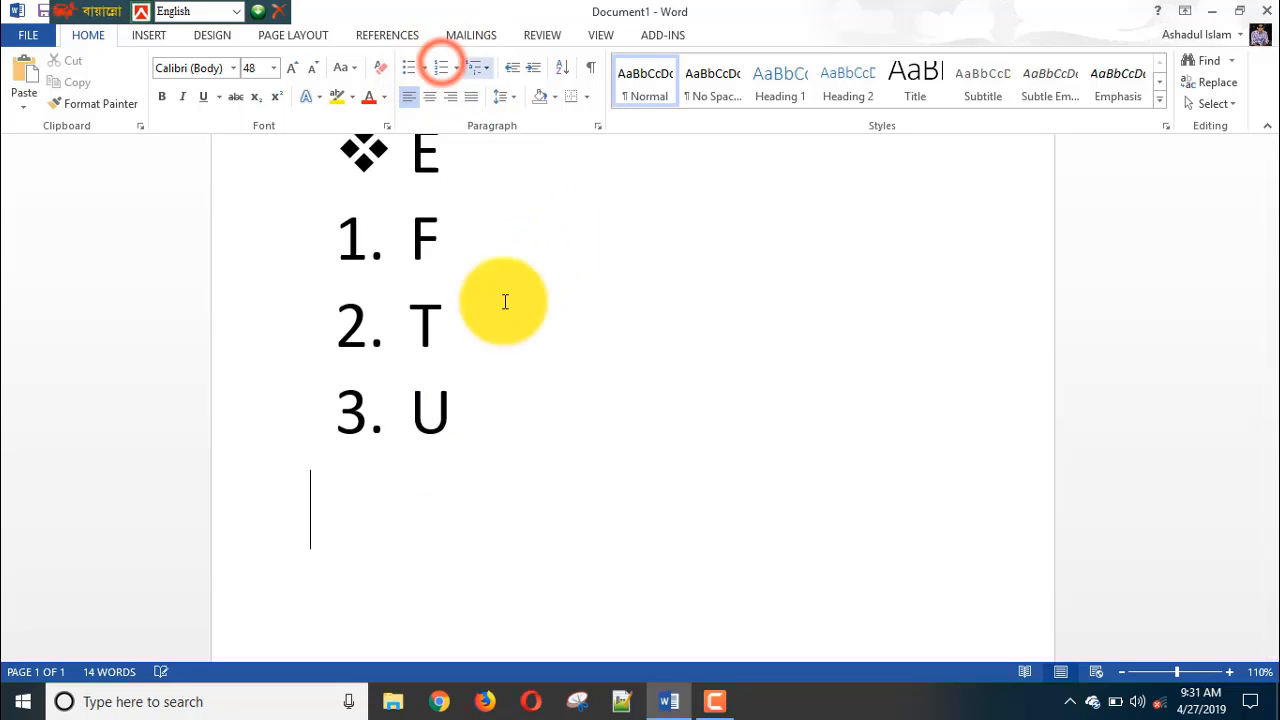
pyautogui.click(440, 69)
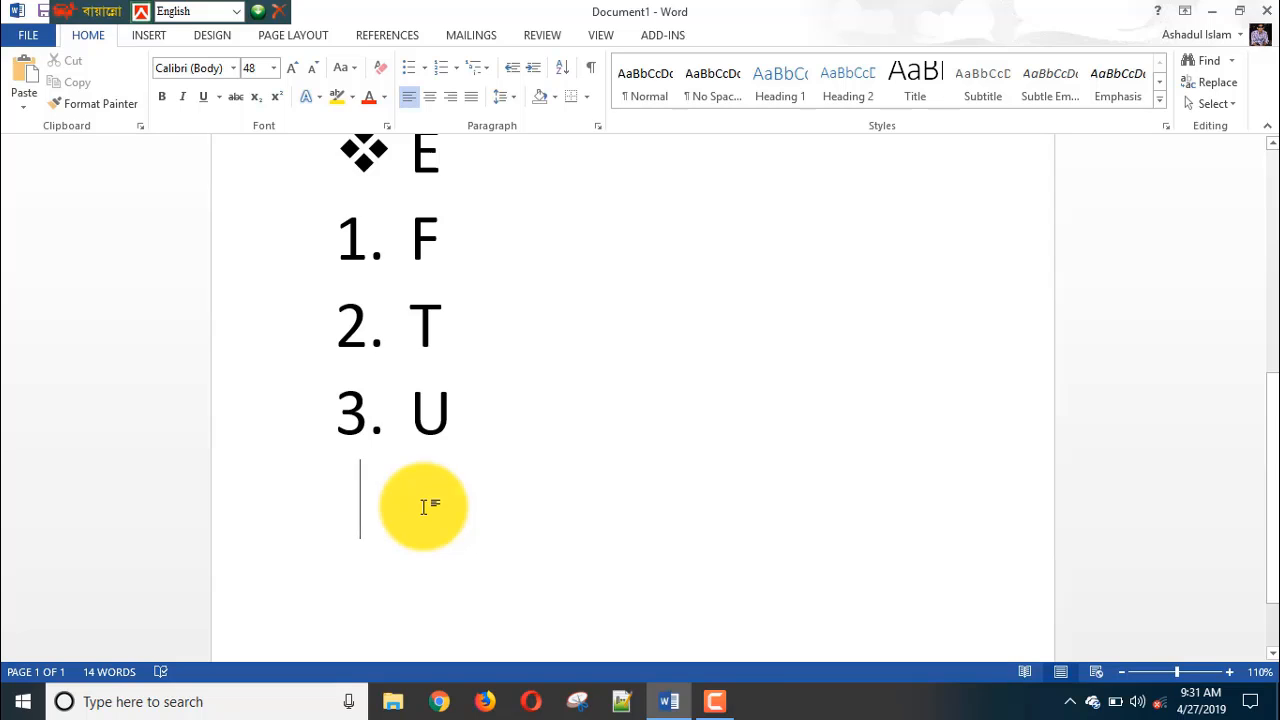
pyautogui.write('dgfh')
pyautogui.press('Return')
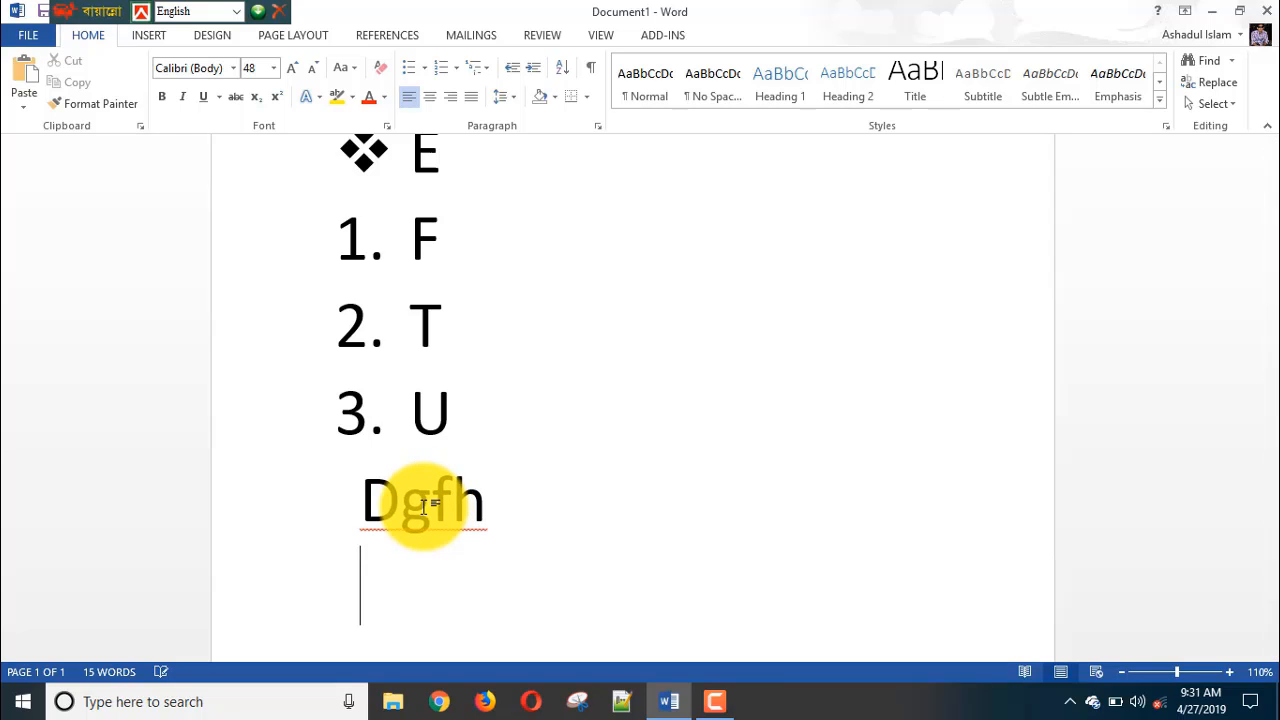
pyautogui.scroll(-1, 363, 543)
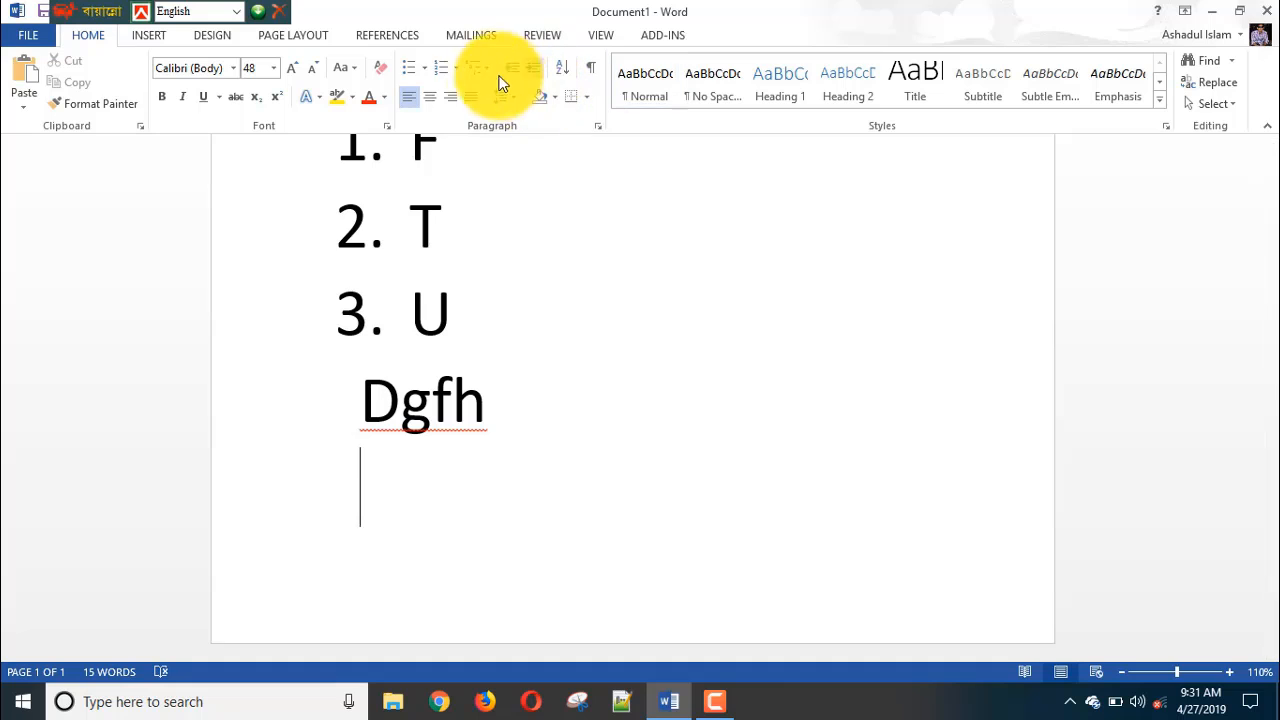
pyautogui.click(436, 66)
pyautogui.press('BackSpace')
pyautogui.press('BackSpace')
pyautogui.press('BackSpace')
pyautogui.press('BackSpace')
pyautogui.press('BackSpace')
pyautogui.press('BackSpace')
pyautogui.press('BackSpace')
pyautogui.press('BackSpace')
pyautogui.press('BackSpace')
pyautogui.press('BackSpace')
pyautogui.press('BackSpace')
pyautogui.press('BackSpace')
pyautogui.press('BackSpace')
pyautogui.press('BackSpace')
pyautogui.press('BackSpace')
pyautogui.press('BackSpace')
pyautogui.press('BackSpace')
pyautogui.press('BackSpace')
pyautogui.press('BackSpace')
pyautogui.press('BackSpace')
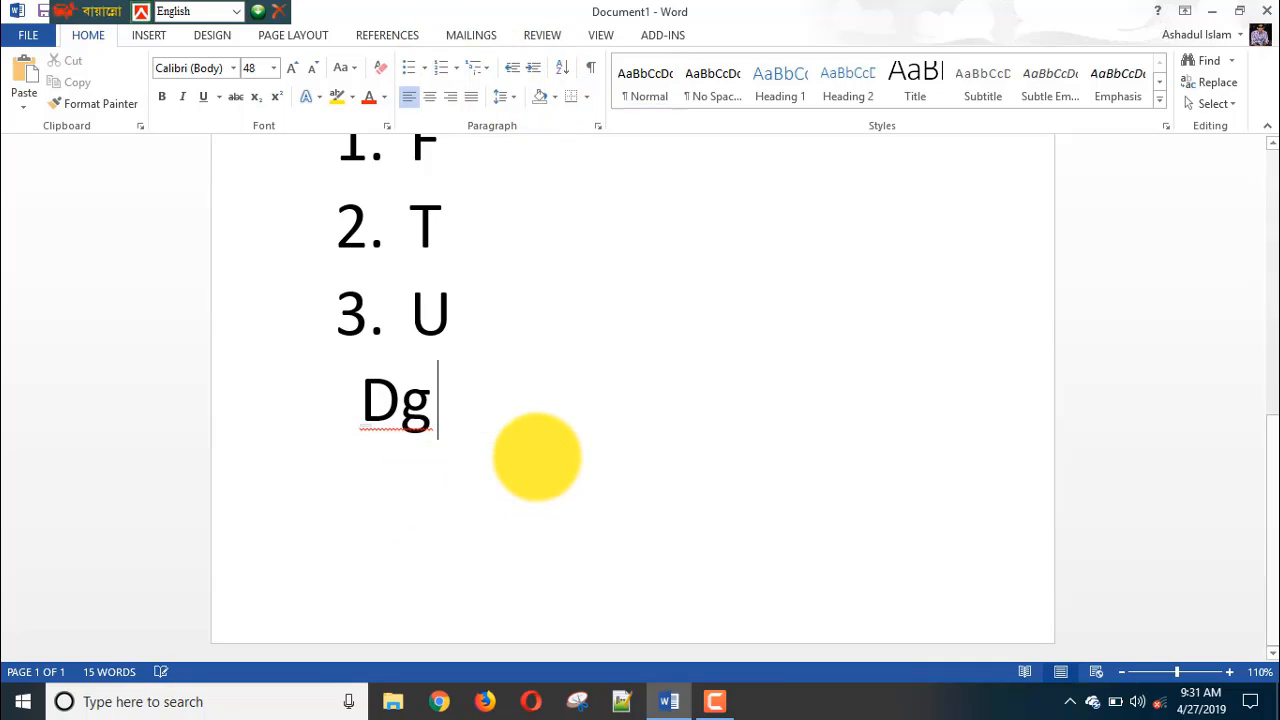
# Apply a numbered multilevel list and enter items A and B
pyautogui.click(487, 76)
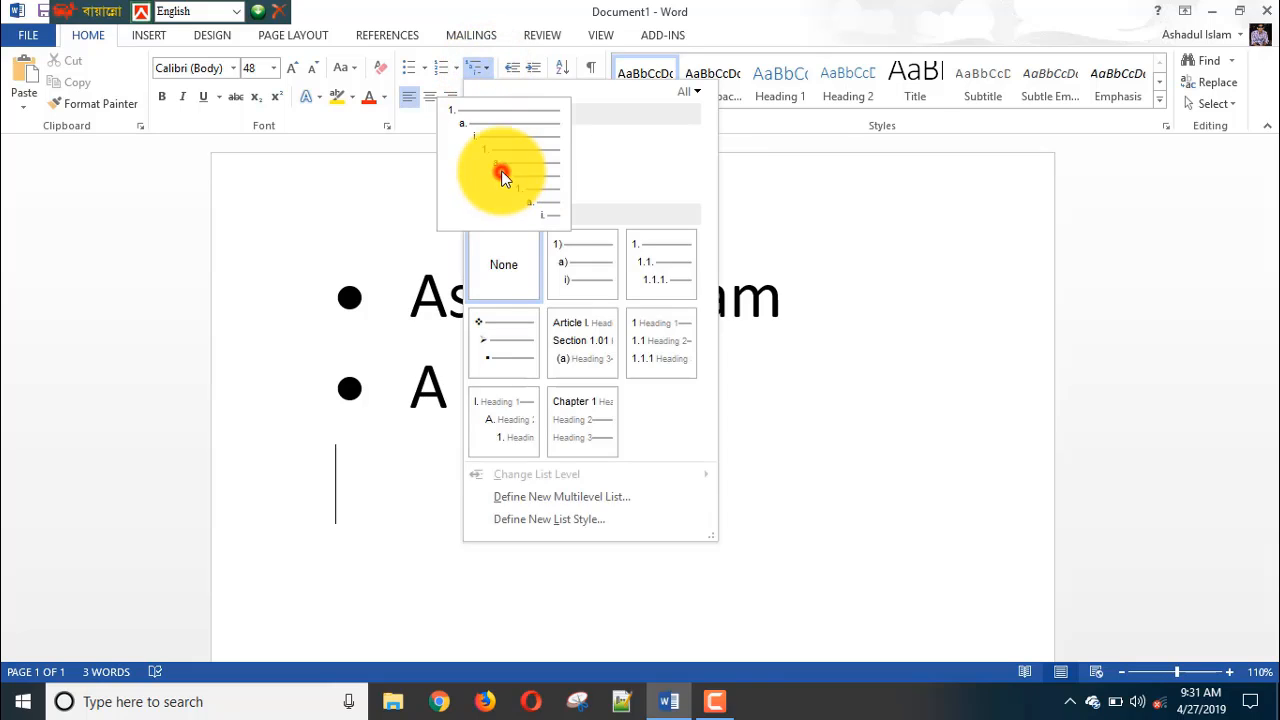
pyautogui.click(502, 171)
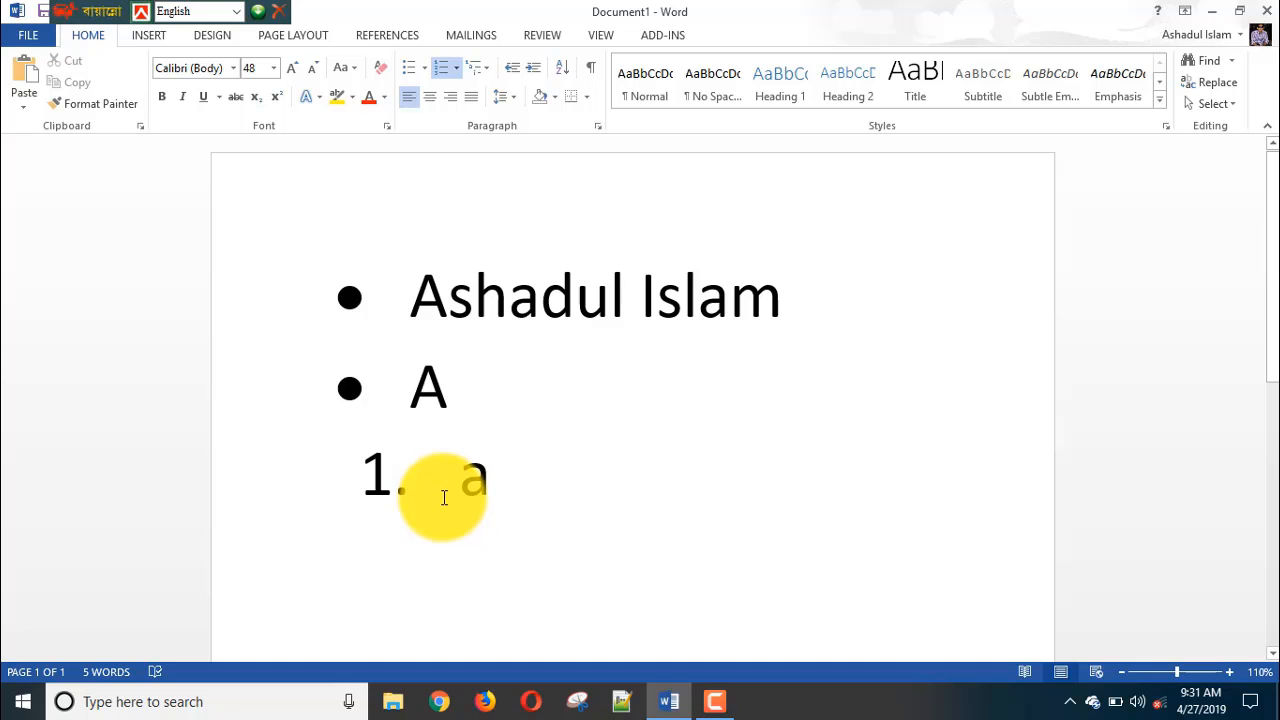
pyautogui.write('a')
pyautogui.press('Return')
pyautogui.write('b')
pyautogui.press('Return')
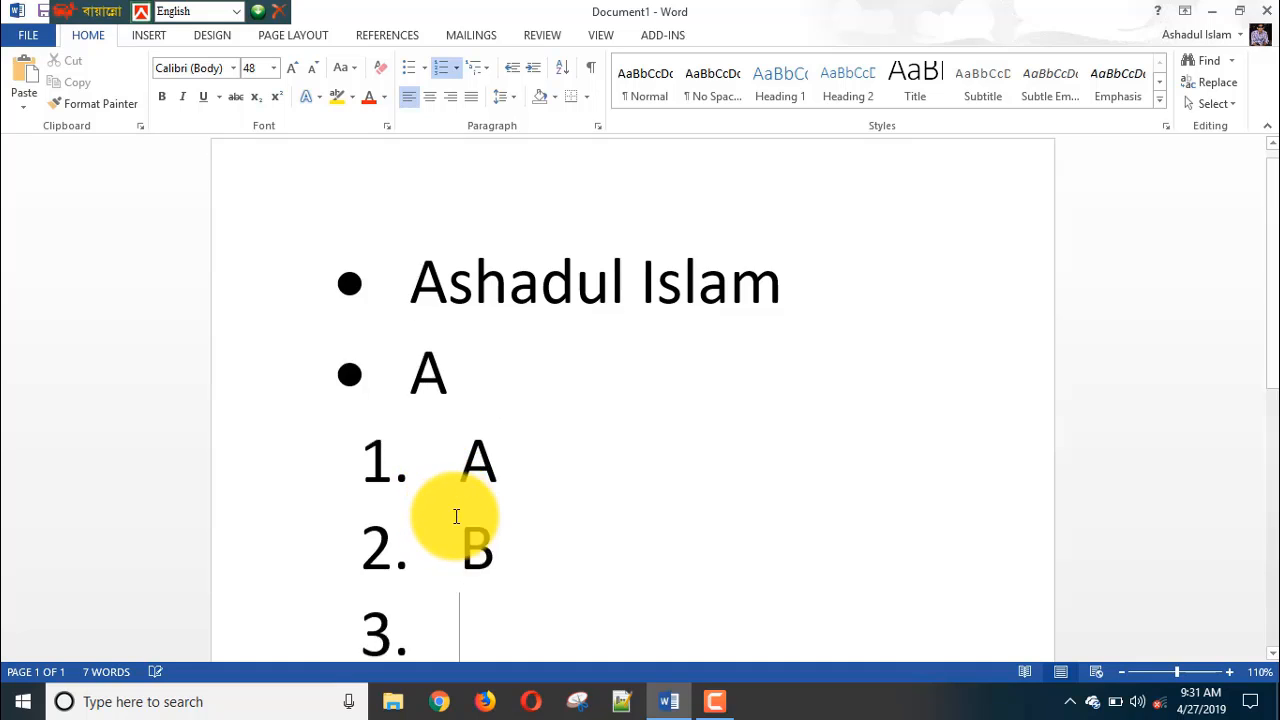
pyautogui.scroll(-2, 434, 480)
pyautogui.scroll(2, 457, 286)
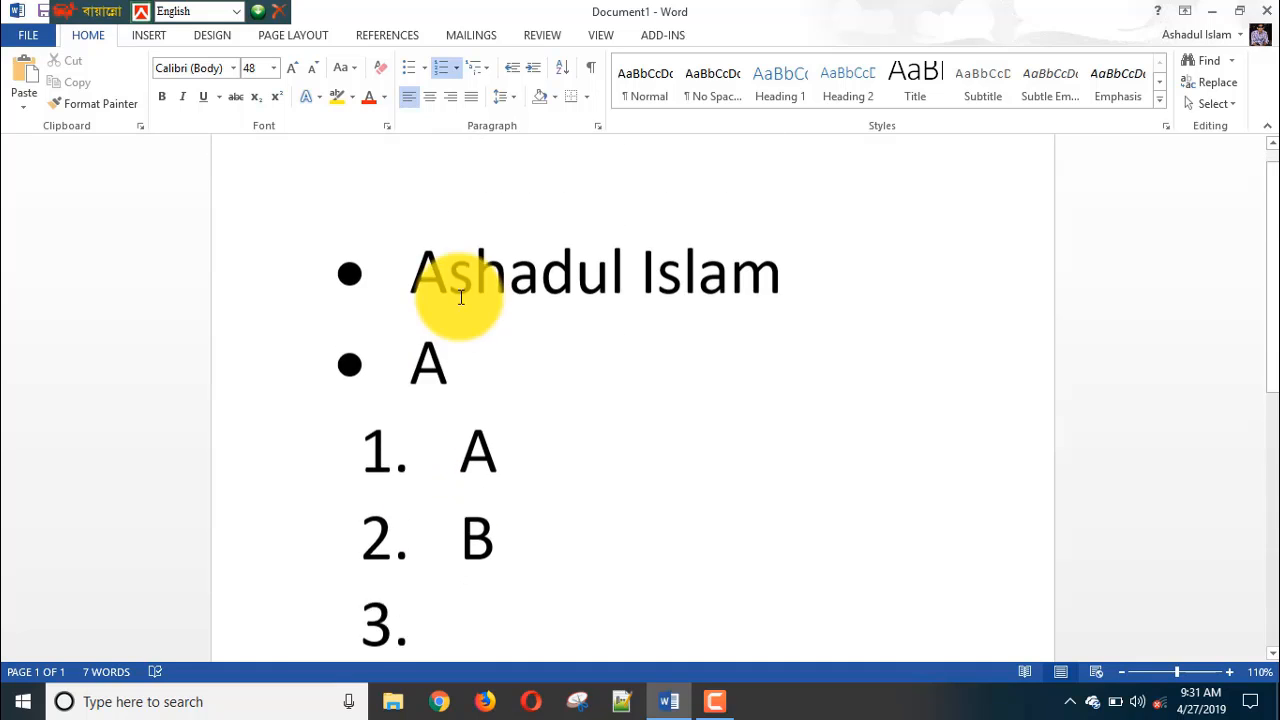
# Switch the multilevel list to Article I, II, III numbering
pyautogui.click(481, 66)
pyautogui.click(597, 263)
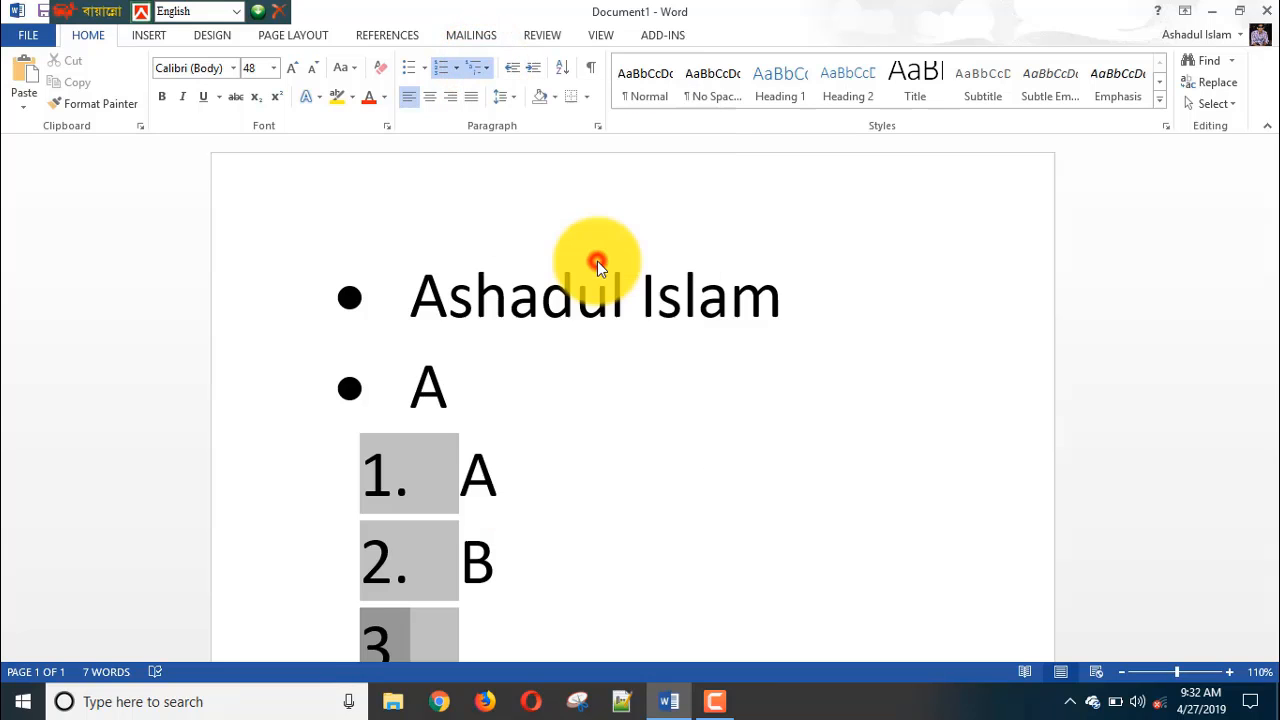
pyautogui.click(479, 66)
pyautogui.click(582, 345)
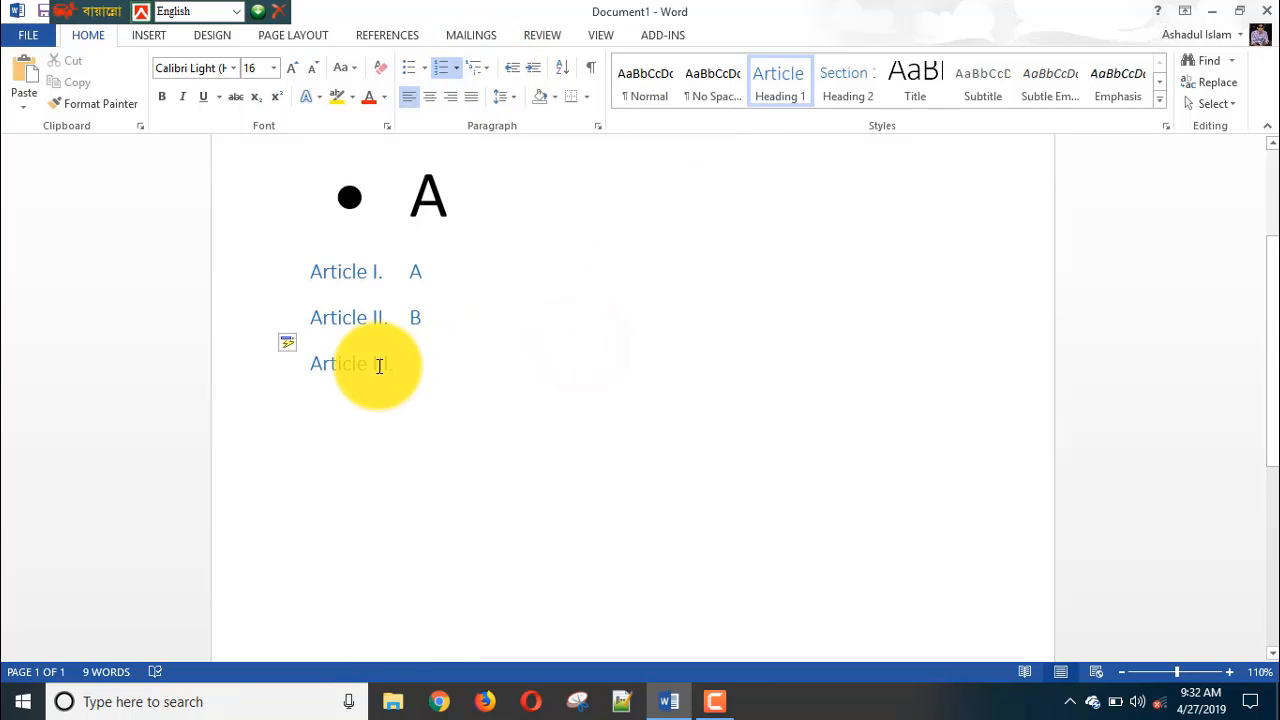
pyautogui.scroll(2, 451, 331)
pyautogui.scroll(-3, 434, 317)
pyautogui.scroll(2, 427, 330)
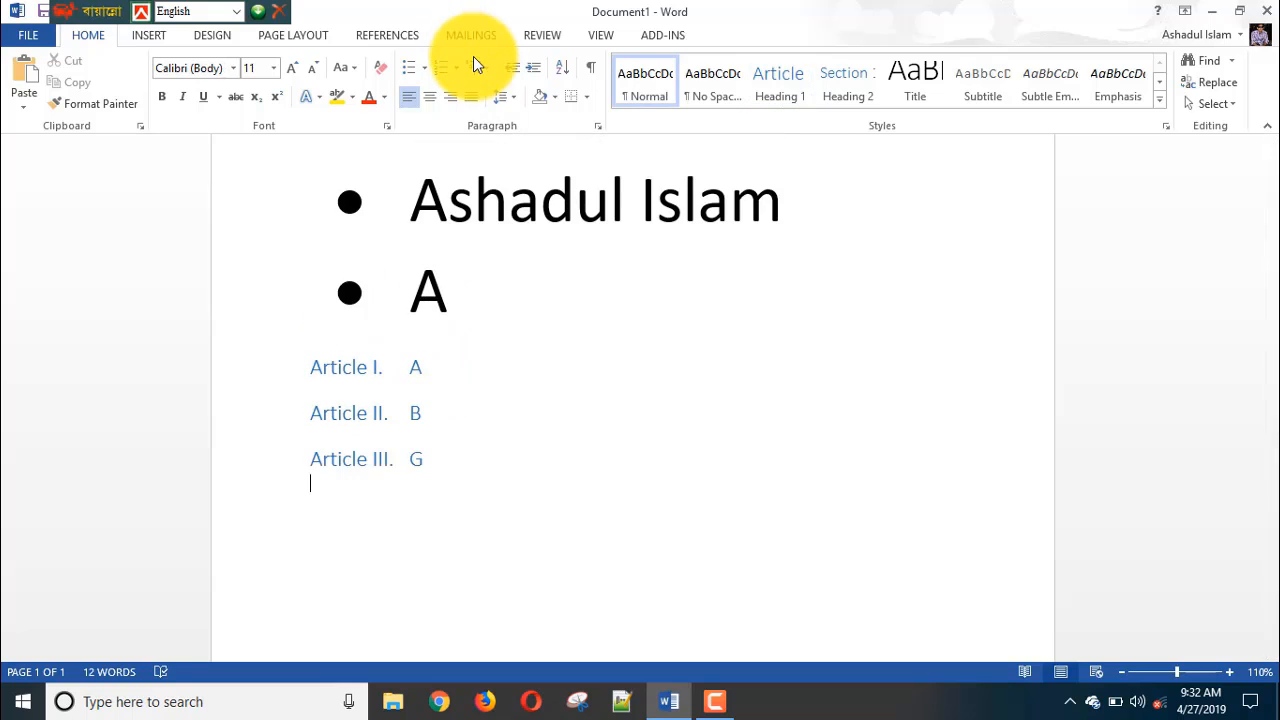
# Add a Chapter 1 numbered line below the articles
pyautogui.click(479, 63)
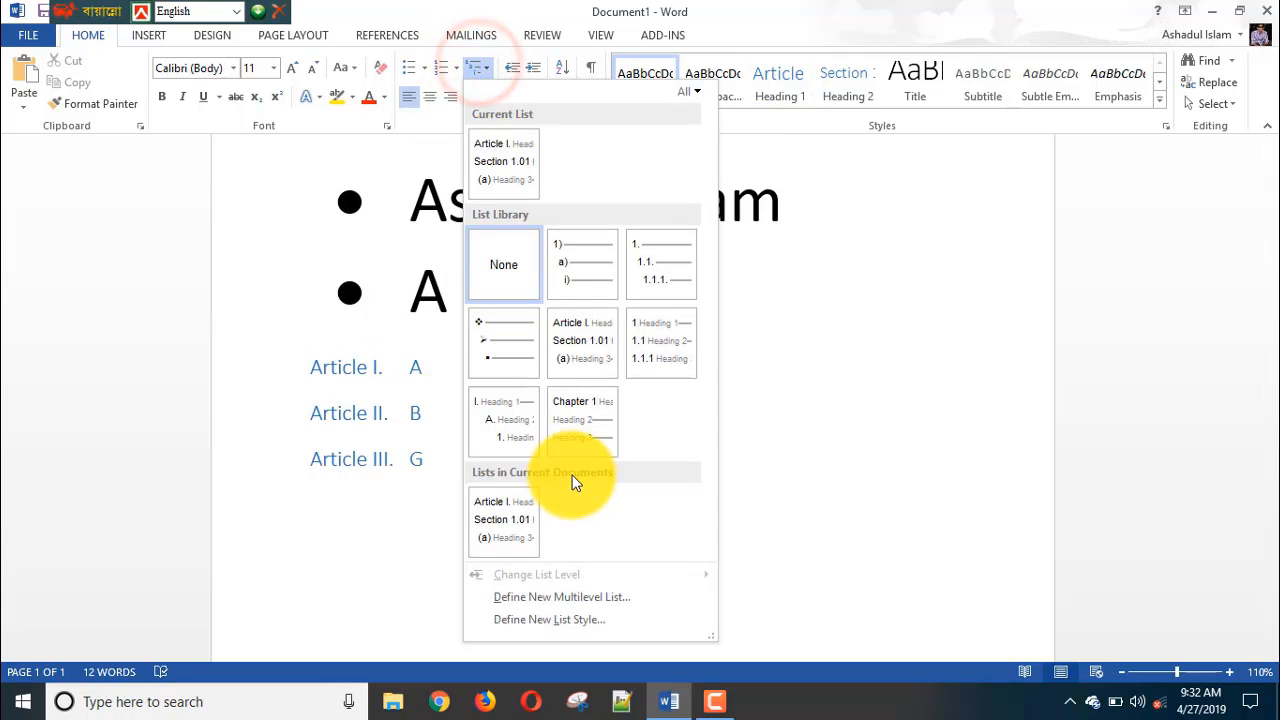
pyautogui.click(599, 443)
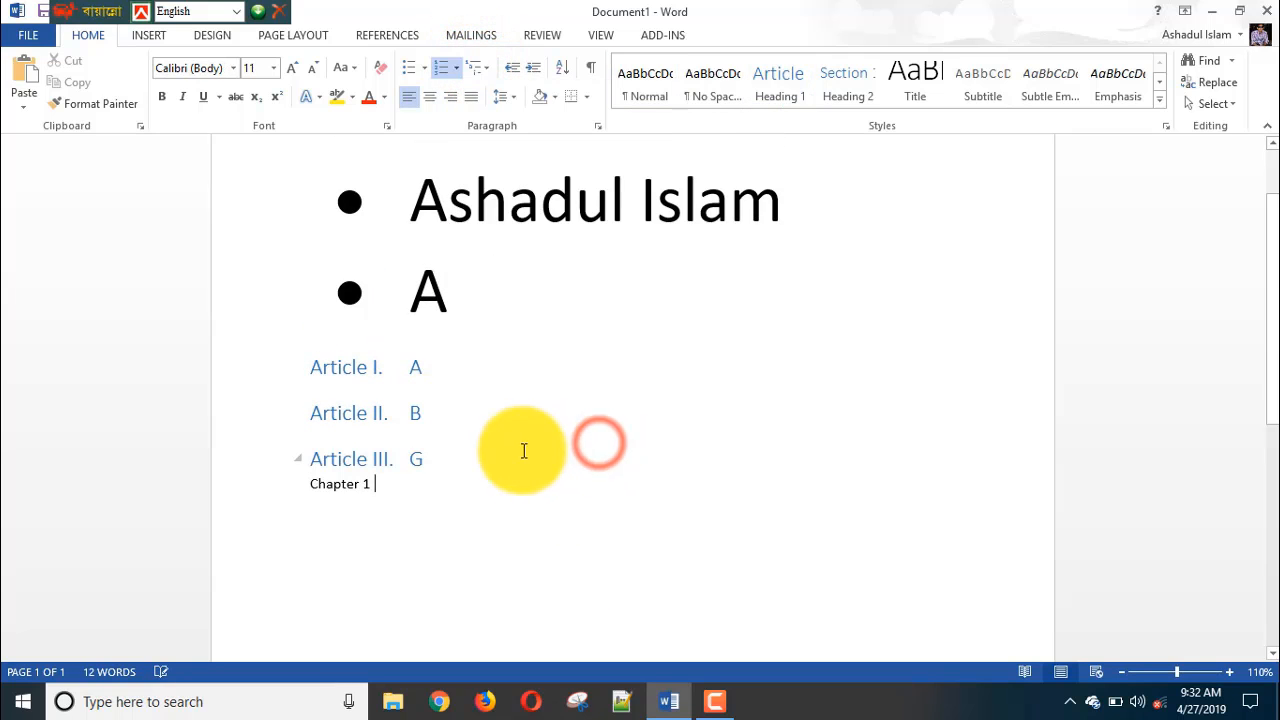
pyautogui.scroll(-2, 363, 446)
pyautogui.scroll(1, 394, 440)
pyautogui.scroll(3, 426, 451)
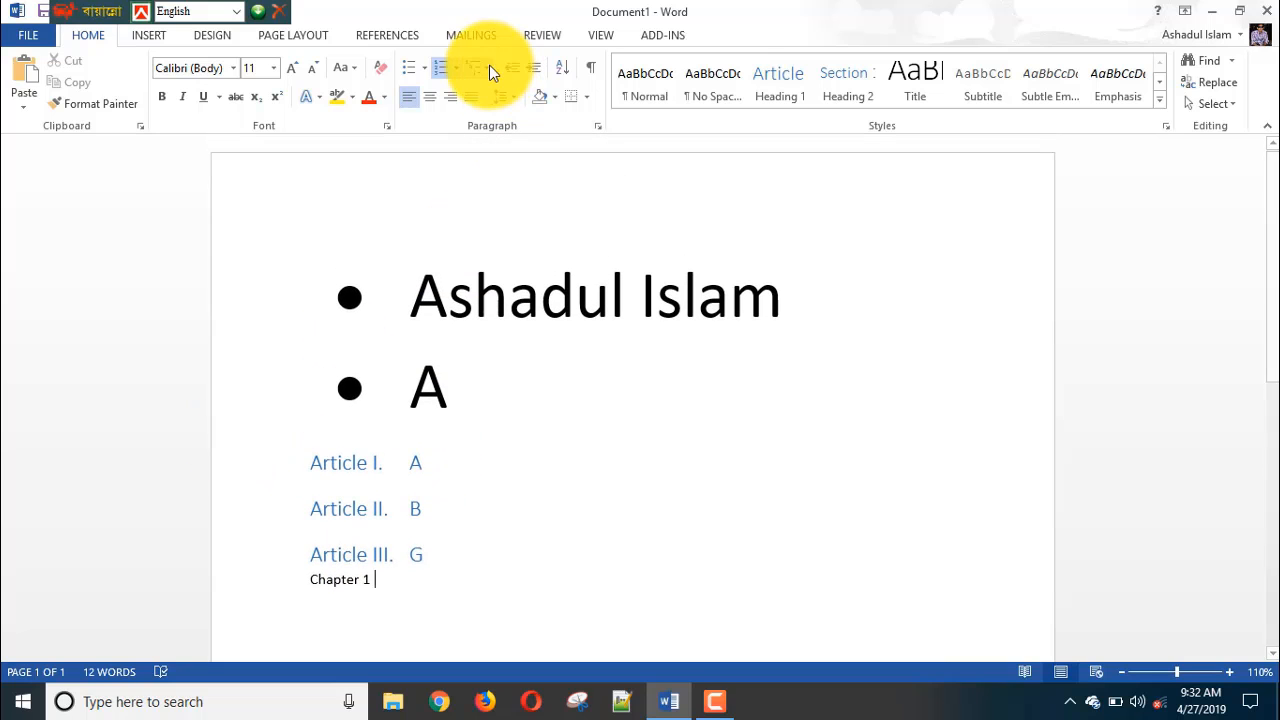
# Change the Chapter line to 1. numbering and restart it at 1
pyautogui.click(482, 68)
pyautogui.moveTo(686, 346)
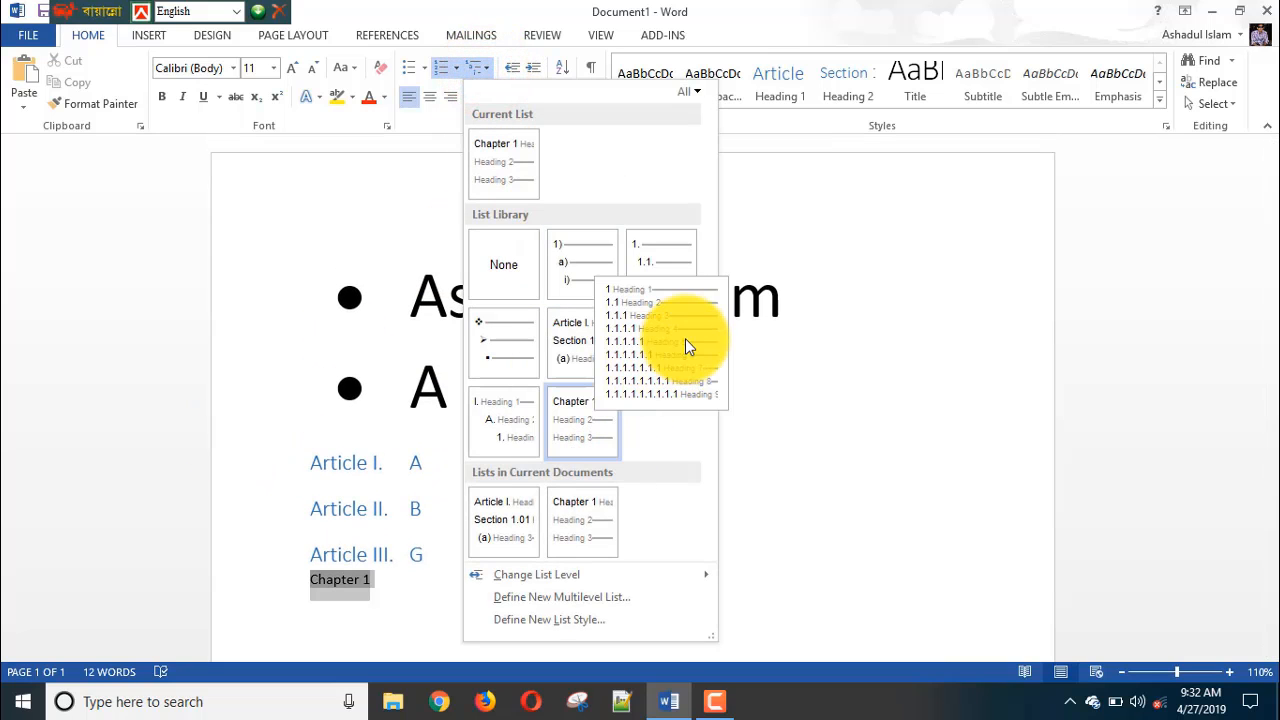
pyautogui.click(649, 268)
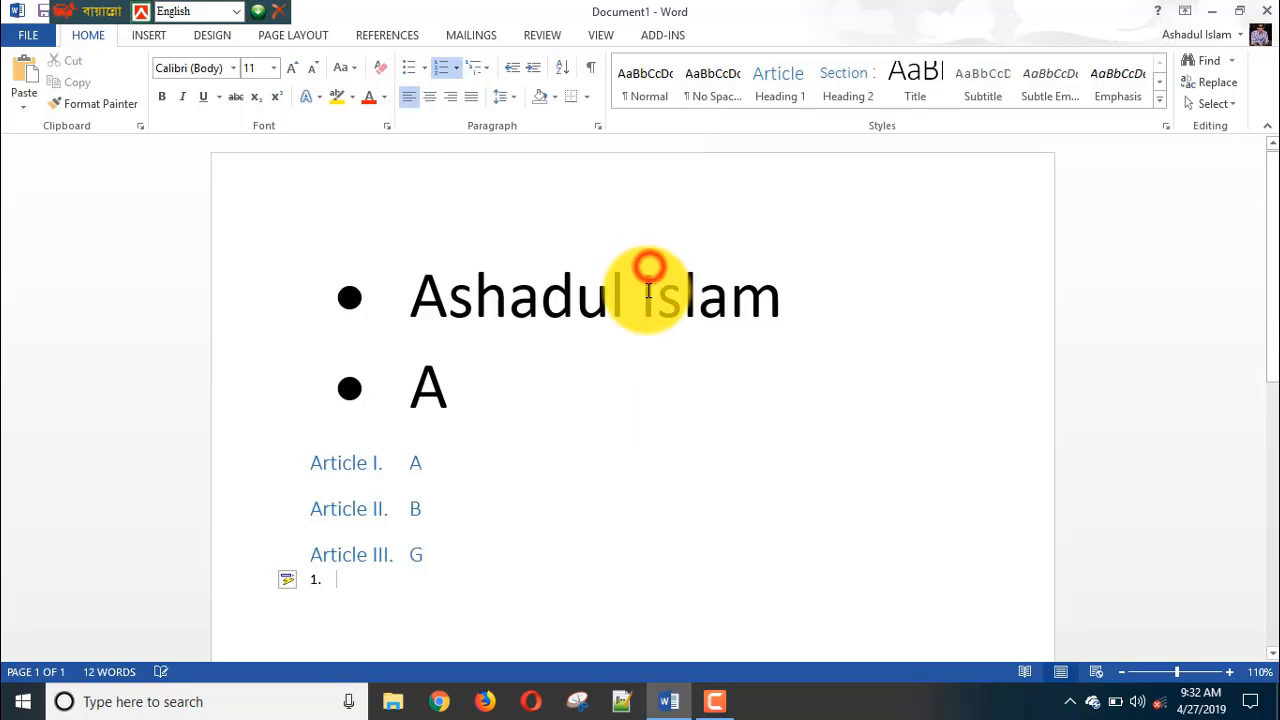
pyautogui.scroll(-1, 649, 290)
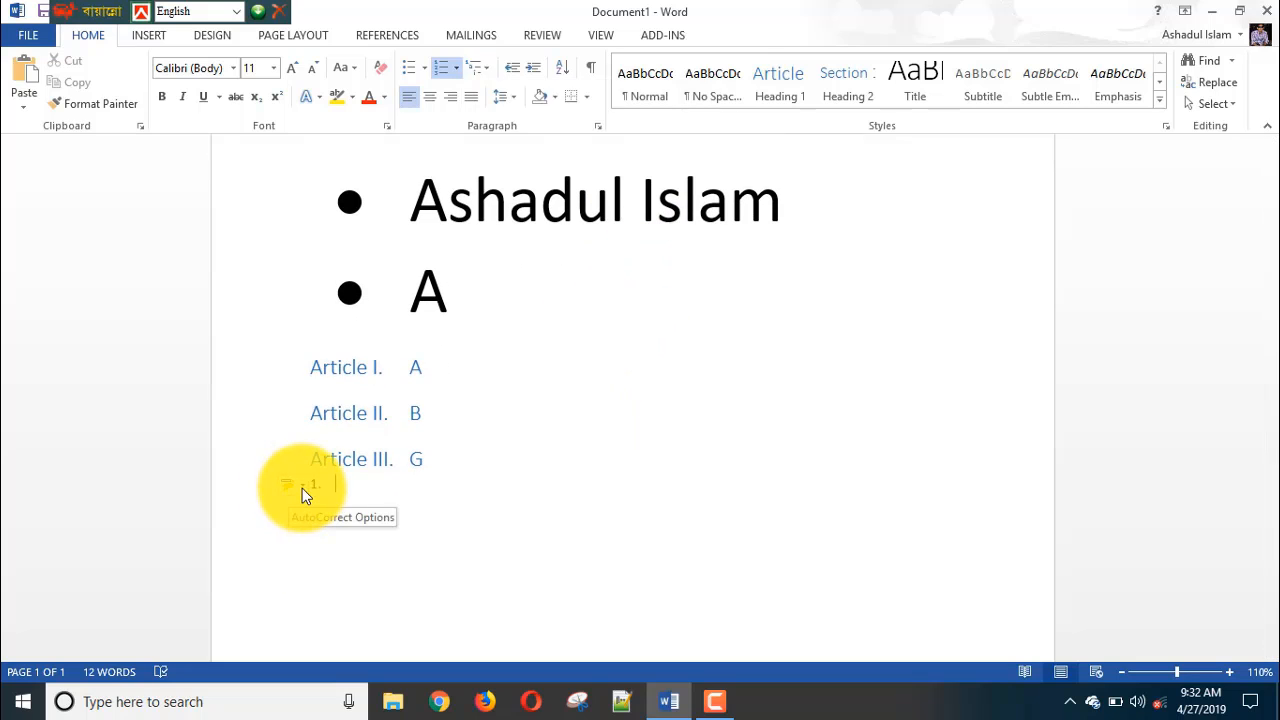
pyautogui.click(303, 487)
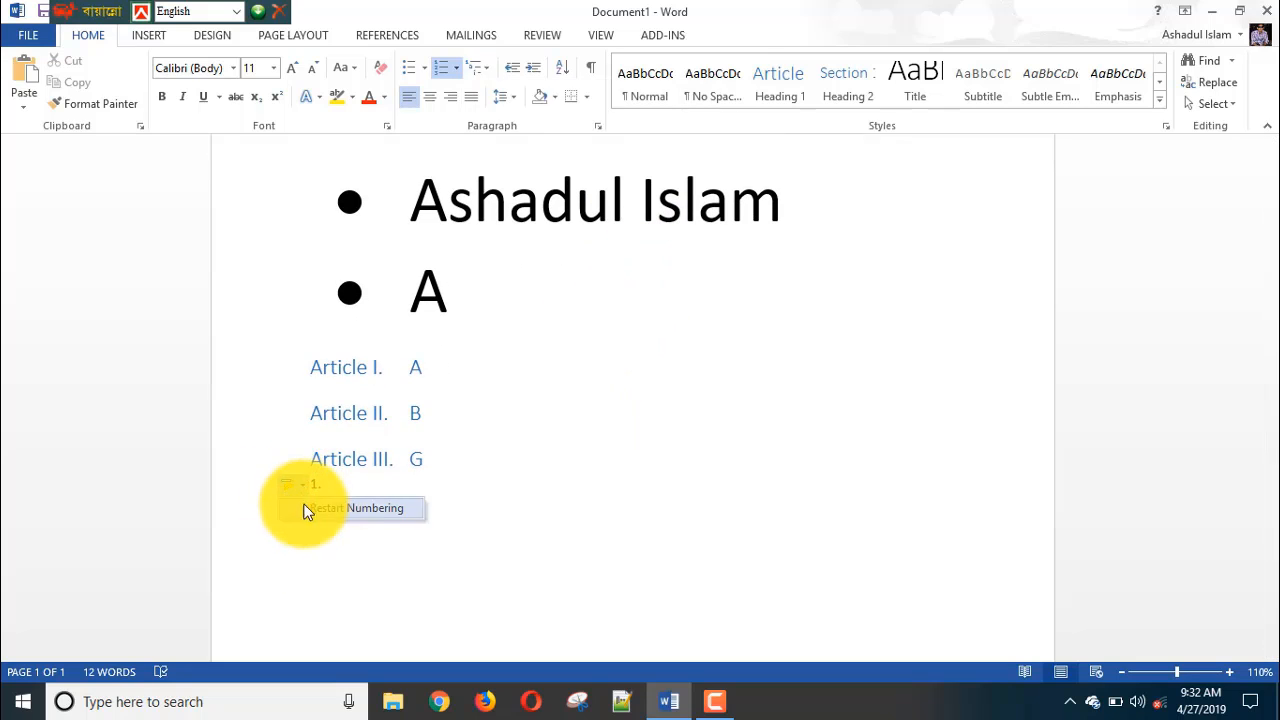
pyautogui.click(340, 508)
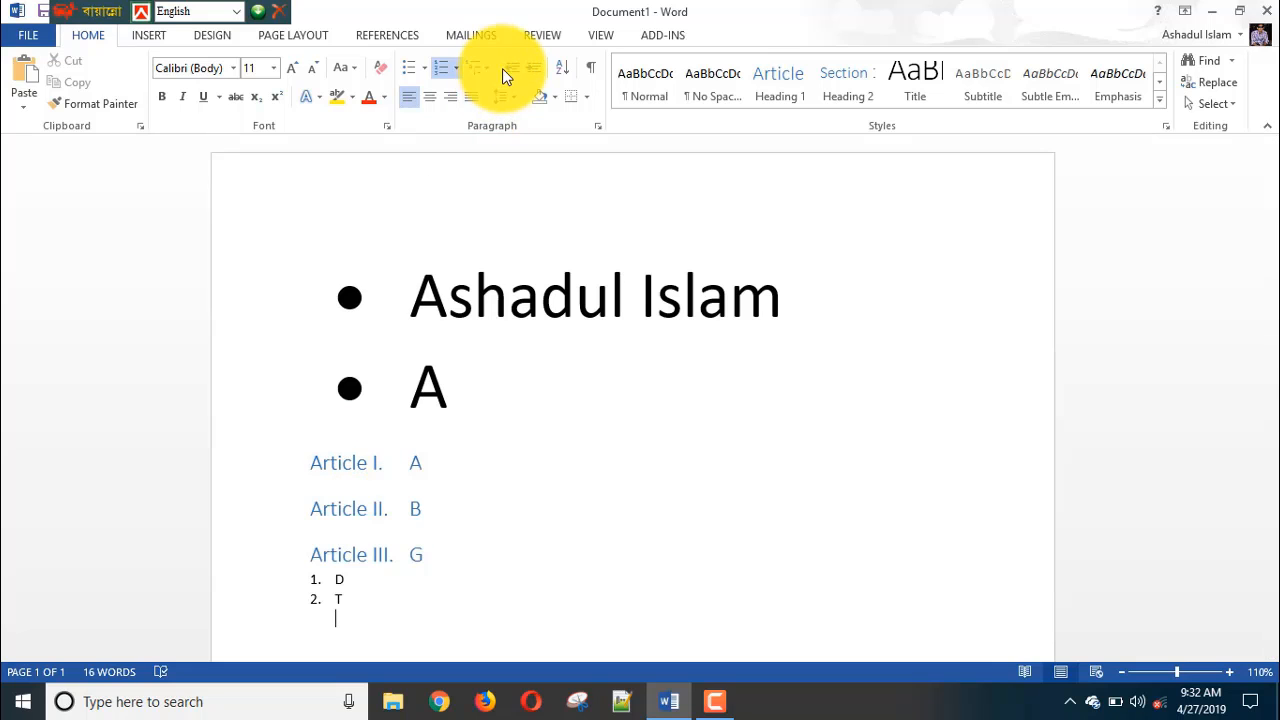
# Give lines D and T diamond bullets from the multilevel list styles
pyautogui.click(483, 70)
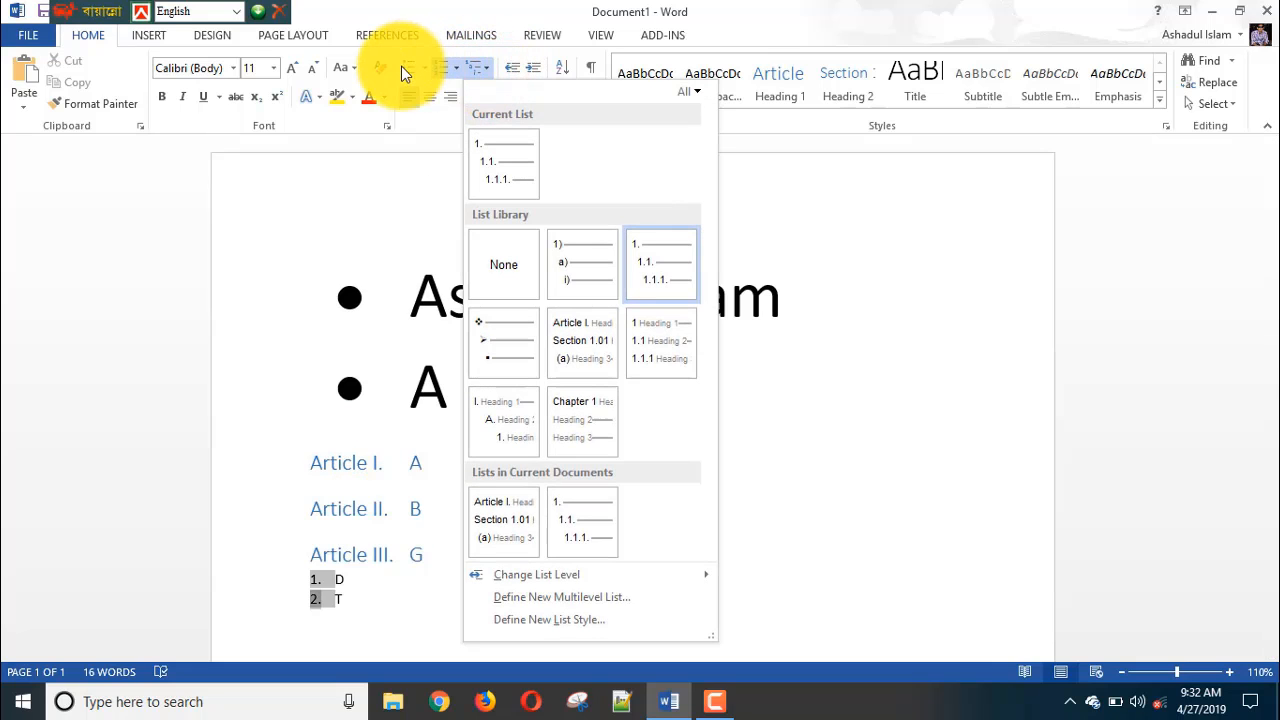
pyautogui.click(499, 334)
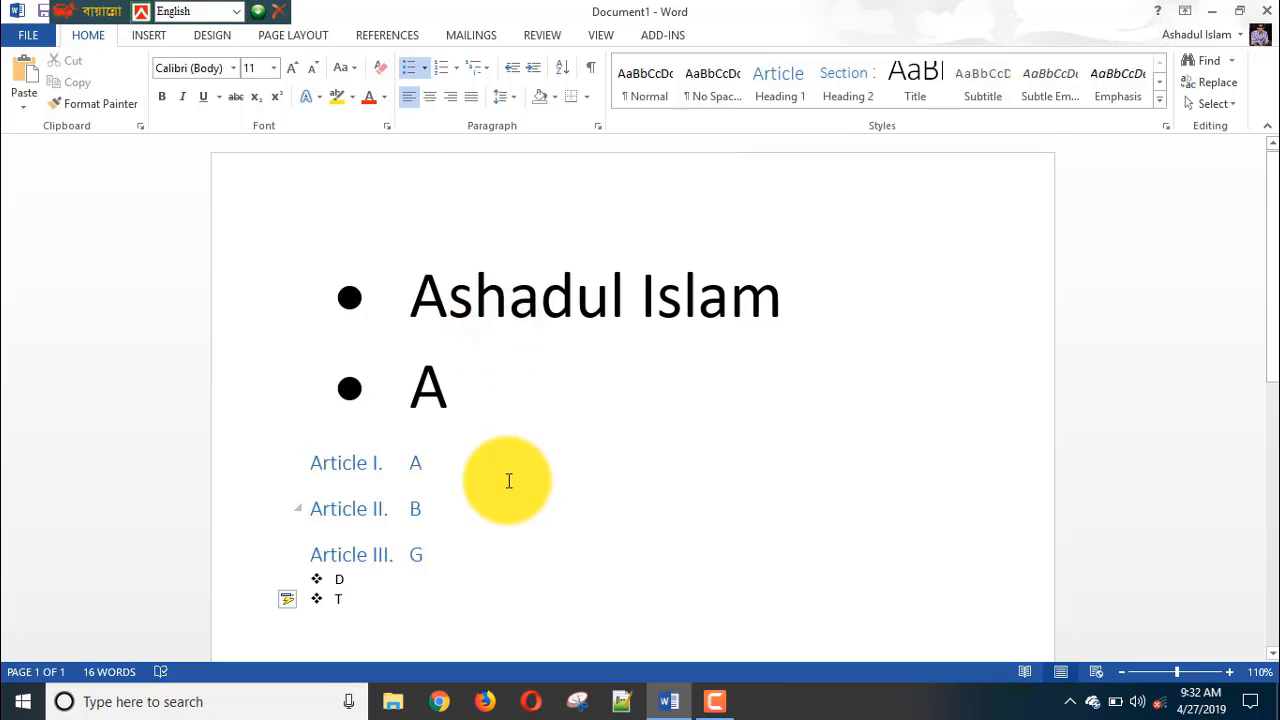
pyautogui.scroll(-2, 509, 481)
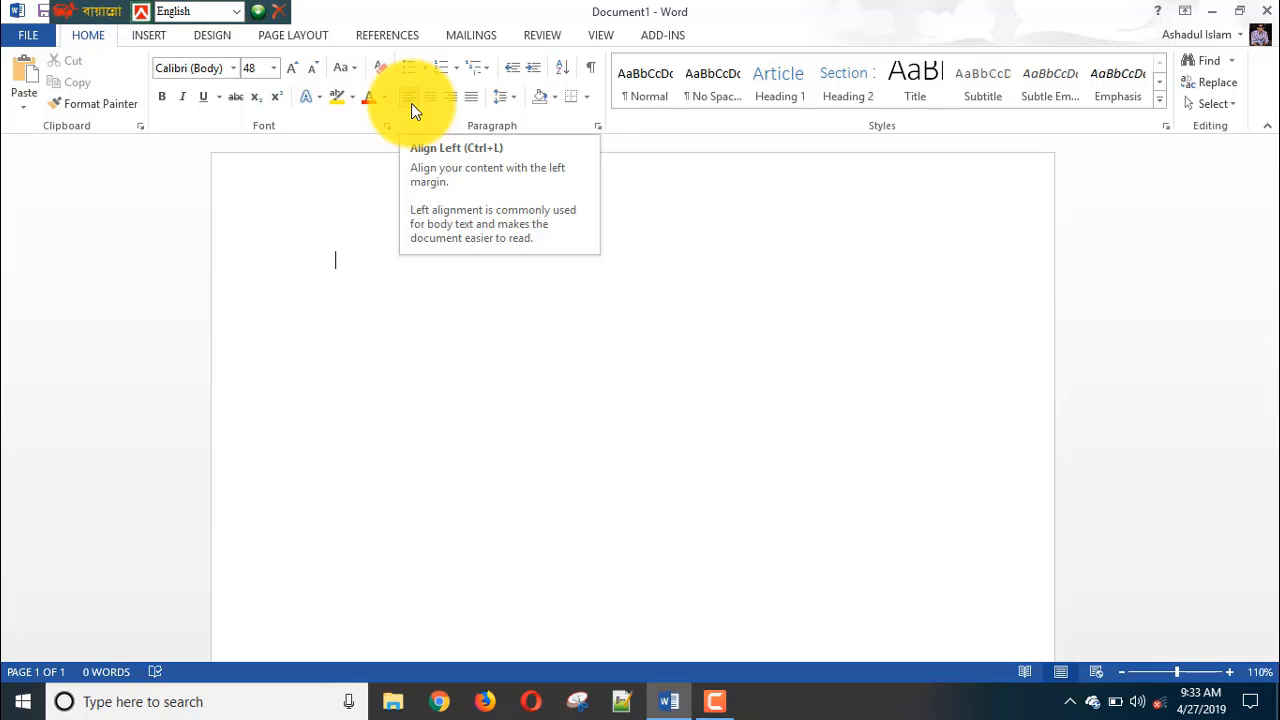
# Type the author's name on the empty page and centre it
pyautogui.click(304, 255)
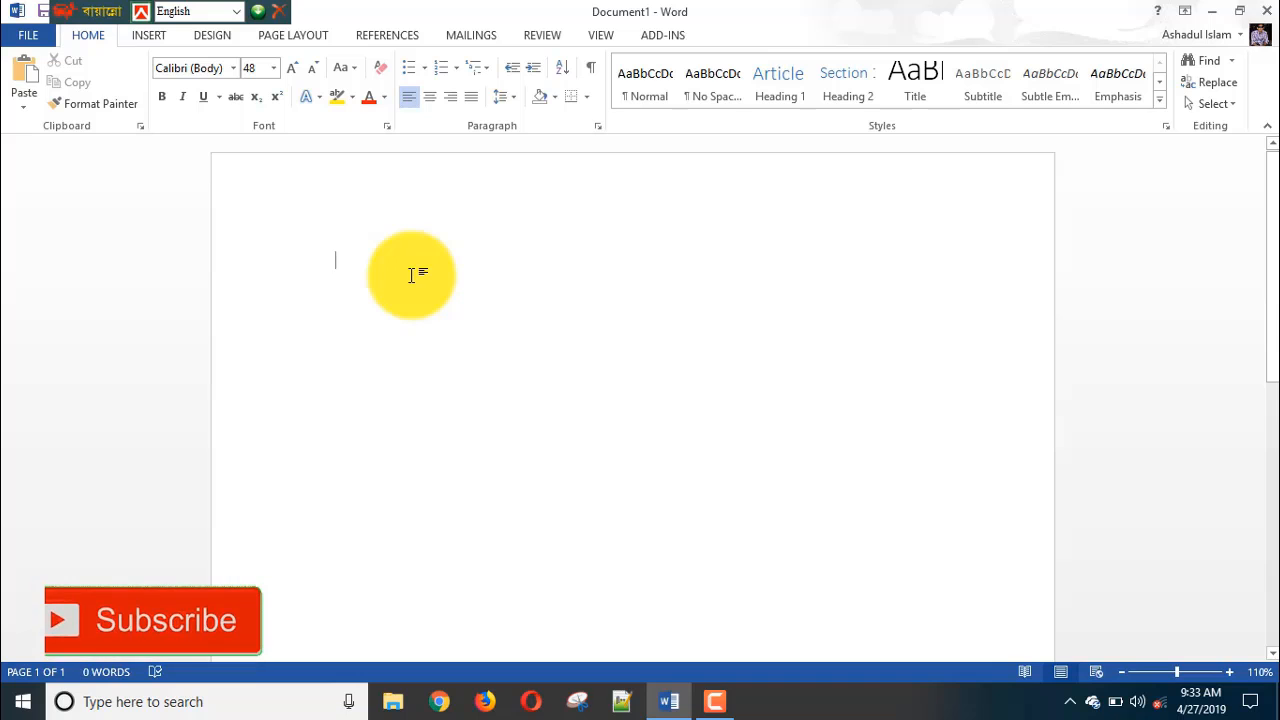
pyautogui.write('Ashadul Islam')
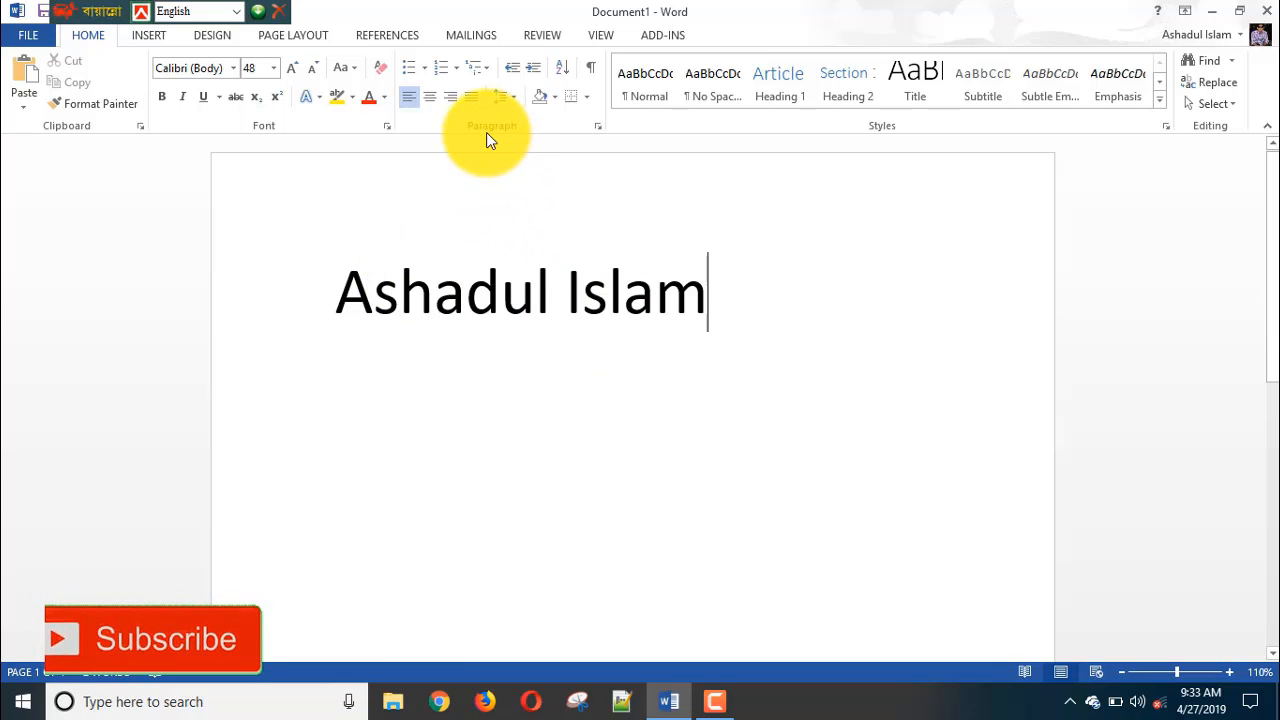
pyautogui.click(432, 96)
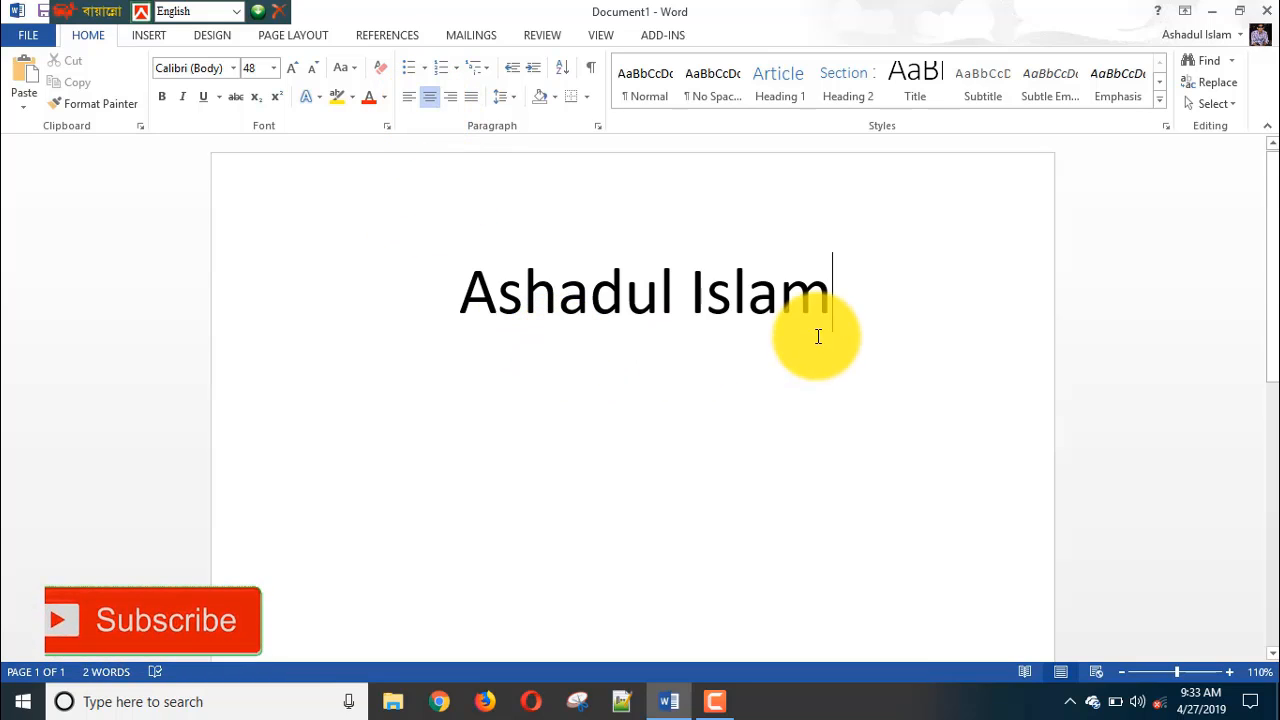
pyautogui.press('Return')
# Add a longer three-word version of the name on the second line via AutoComplete
pyautogui.write('Ashadul')
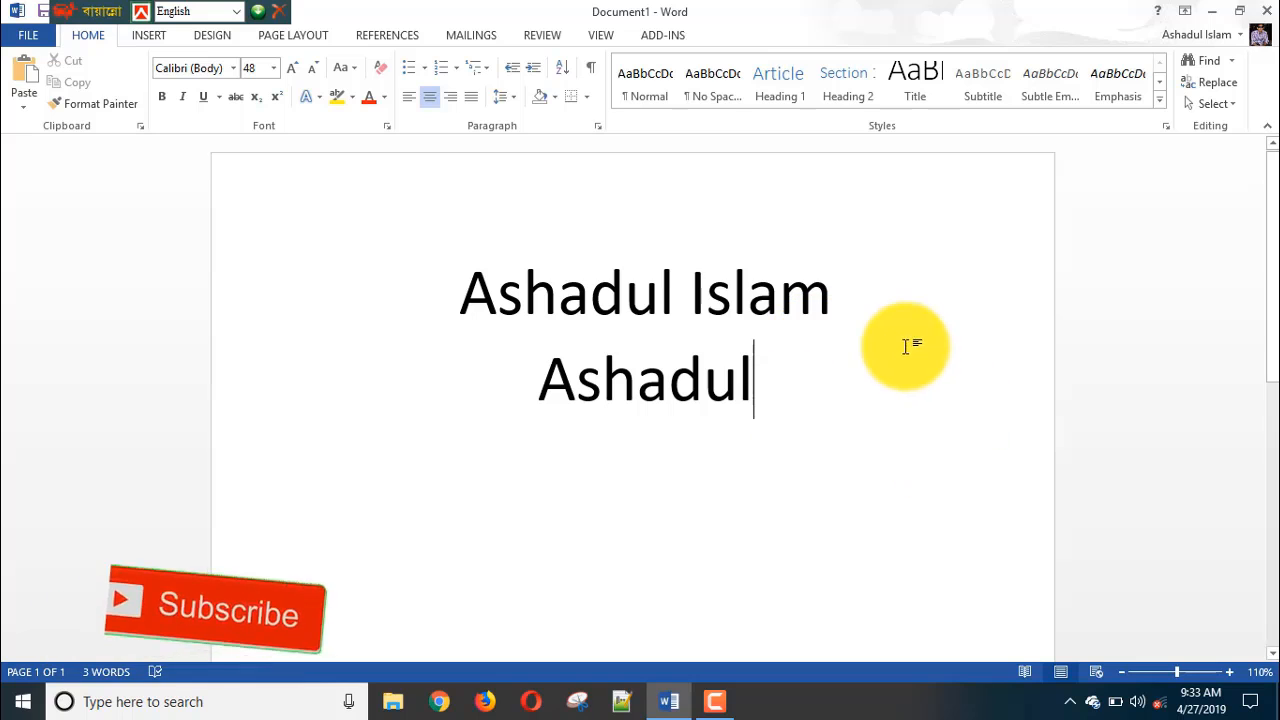
pyautogui.moveTo(874, 298); pyautogui.dragTo(335, 329)
pyautogui.moveTo(829, 403); pyautogui.dragTo(571, 413)
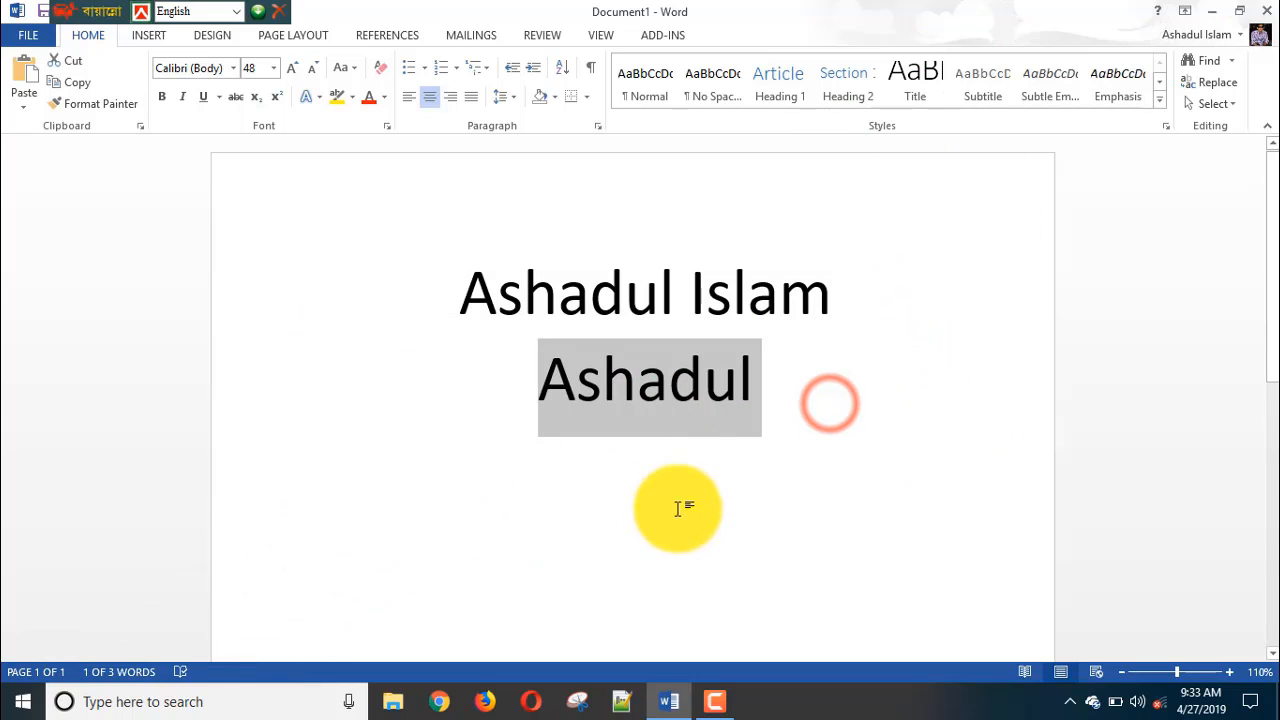
pyautogui.click(764, 473)
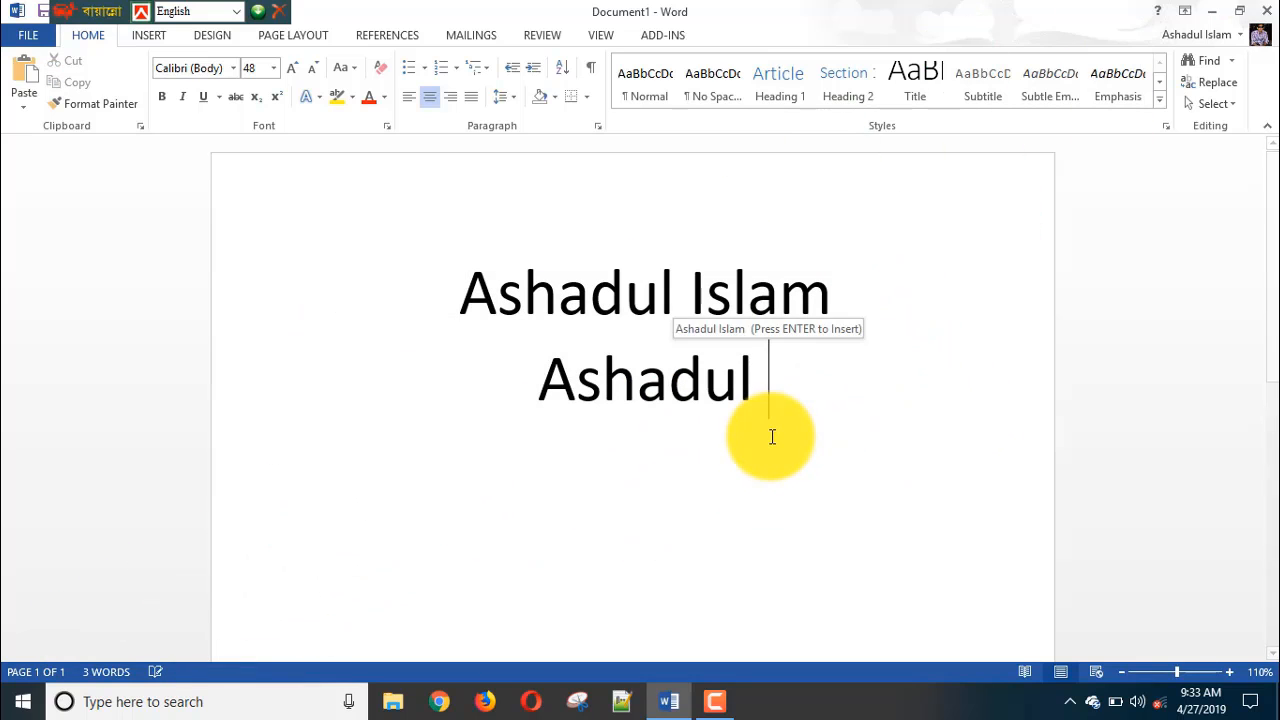
pyautogui.press('Return')
pyautogui.write('Topu')
pyautogui.click(800, 372)
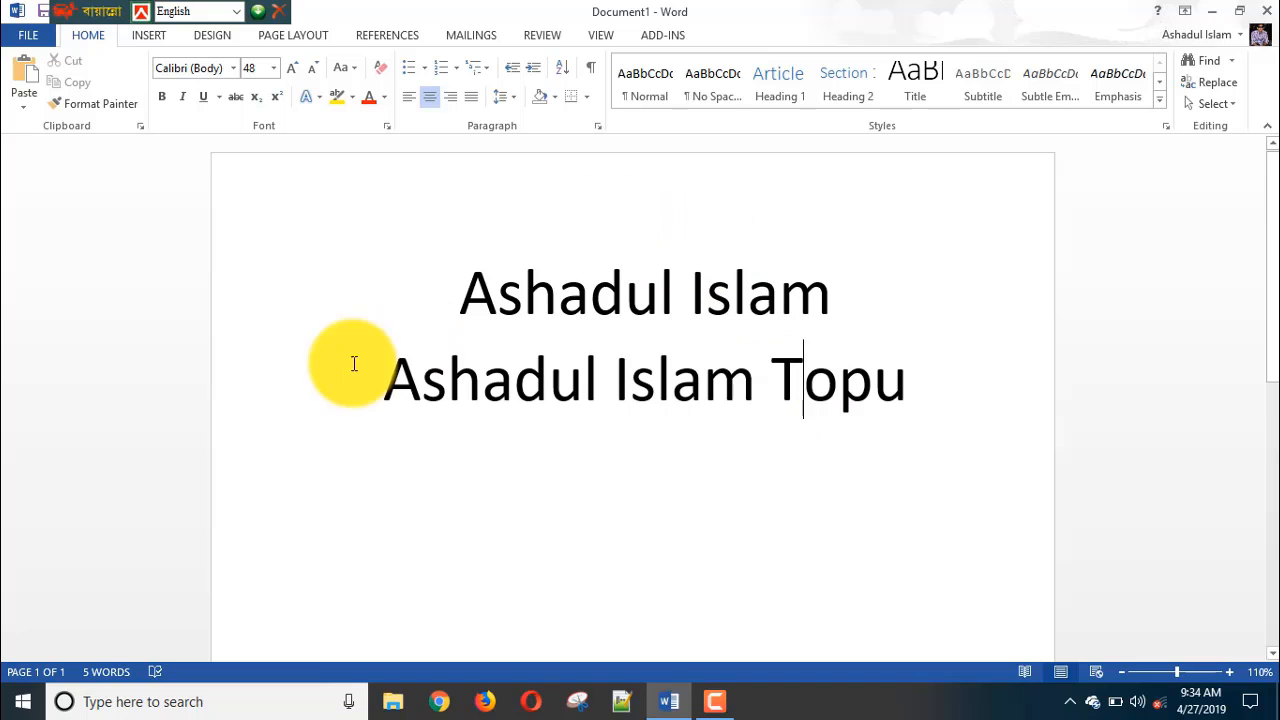
pyautogui.click(458, 292)
pyautogui.moveTo(511, 310); pyautogui.dragTo(903, 343)
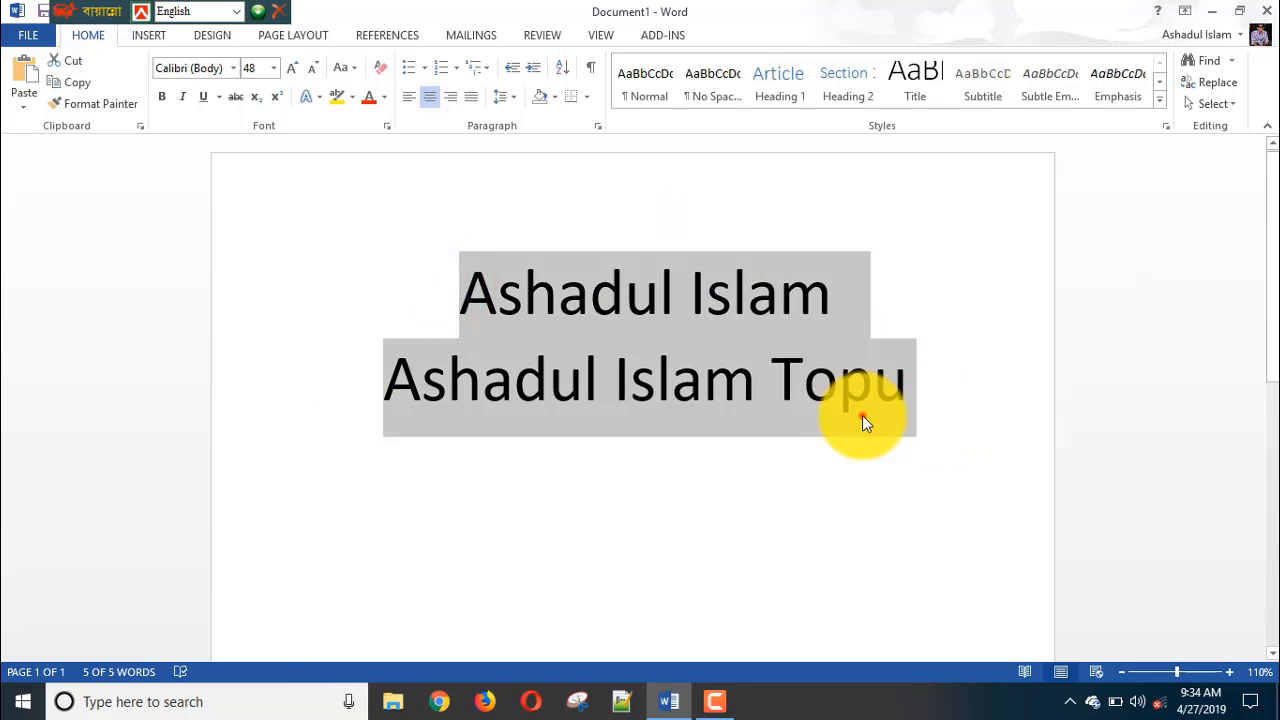
pyautogui.click(893, 447)
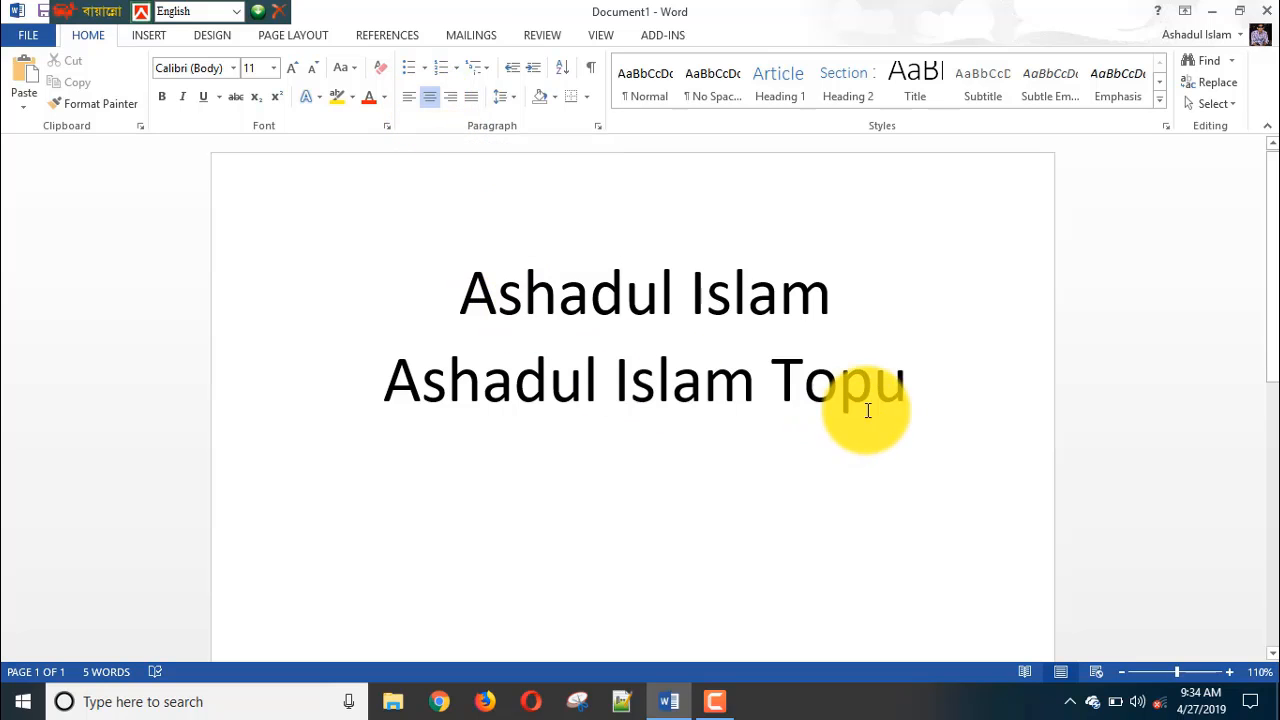
# Set the first name line to 48 pt
pyautogui.scroll(-1, 400, 310)
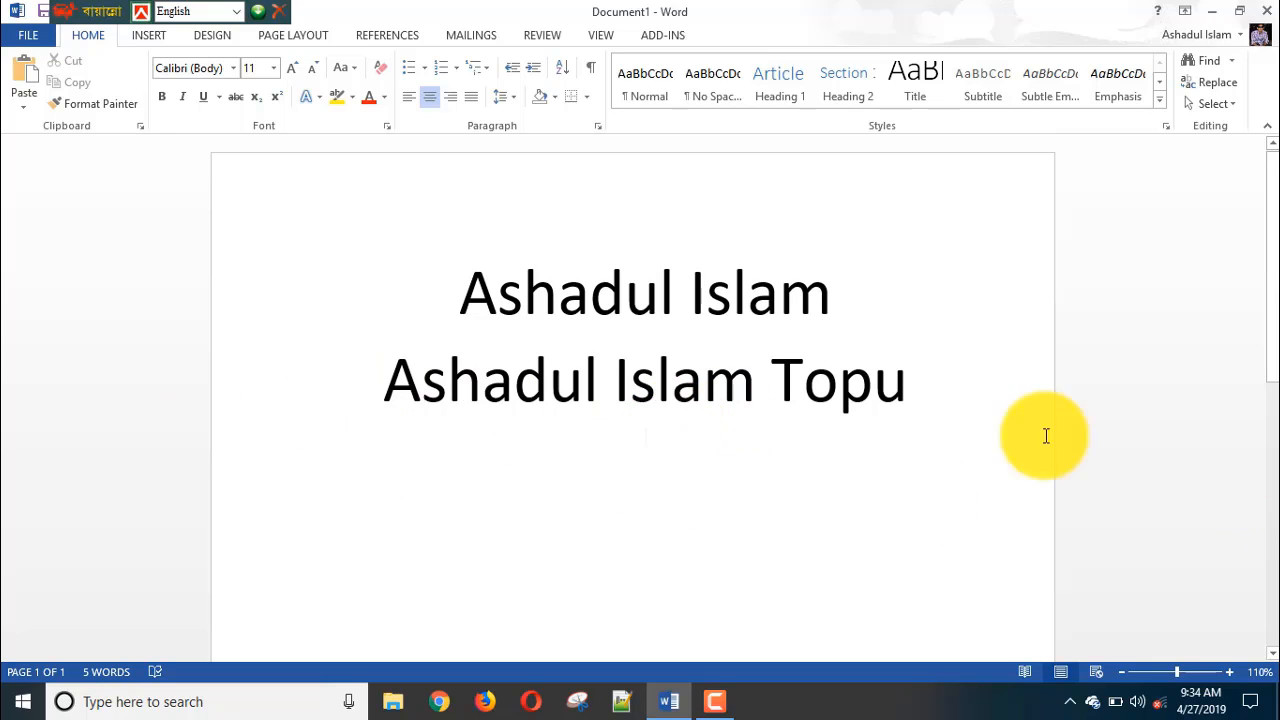
pyautogui.click(451, 100)
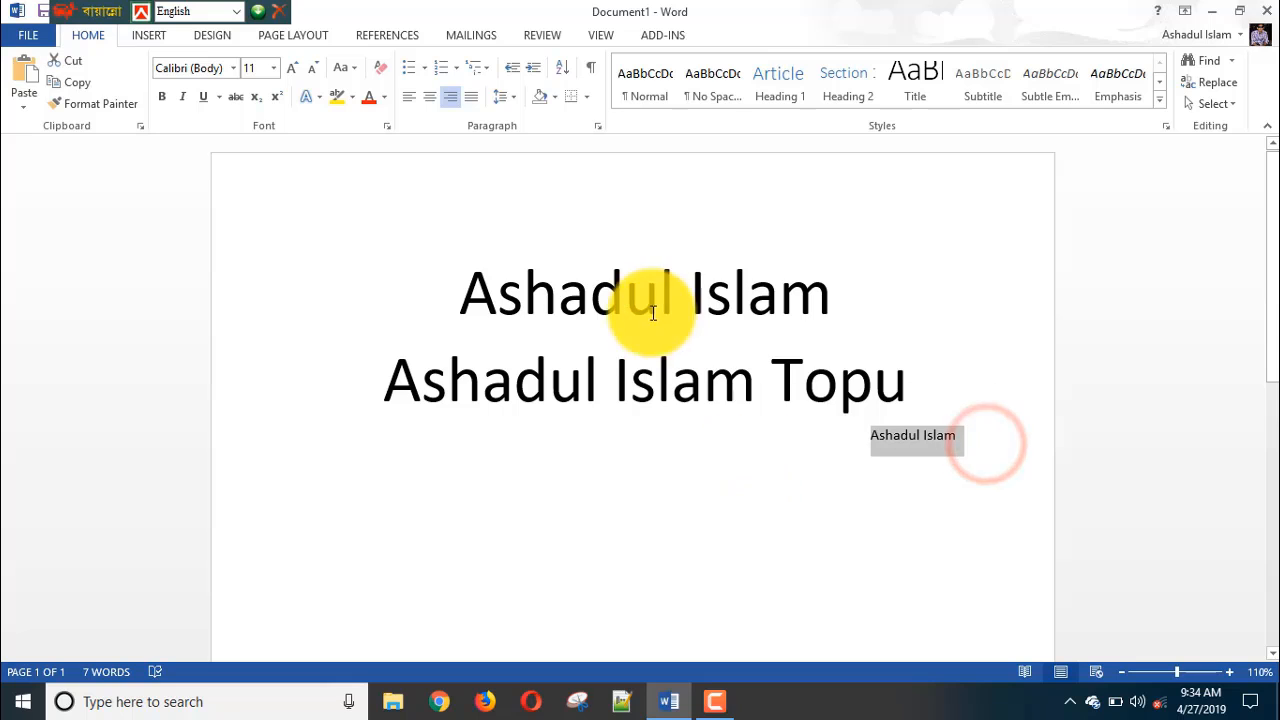
pyautogui.click(273, 68)
pyautogui.click(252, 345)
pyautogui.click(996, 333)
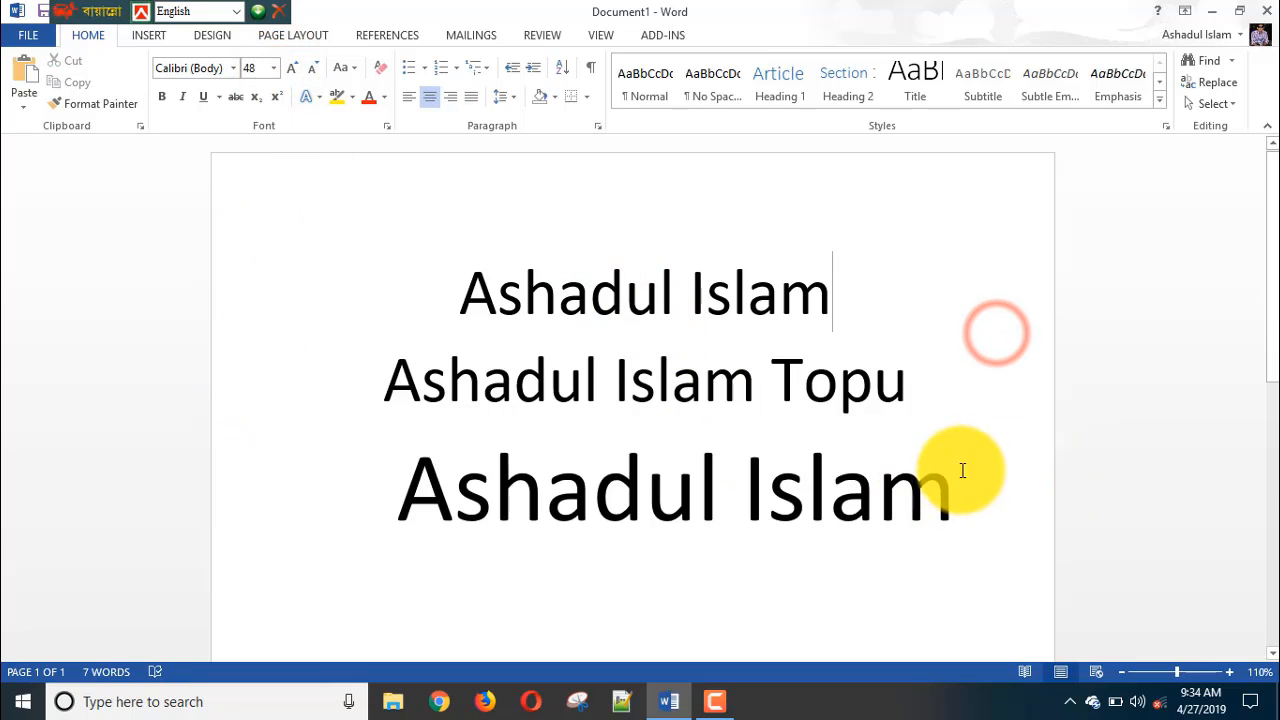
# Justify all three name lines to a common left edge
pyautogui.click(471, 96)
pyautogui.moveTo(306, 269); pyautogui.dragTo(780, 700)
pyautogui.click(475, 93)
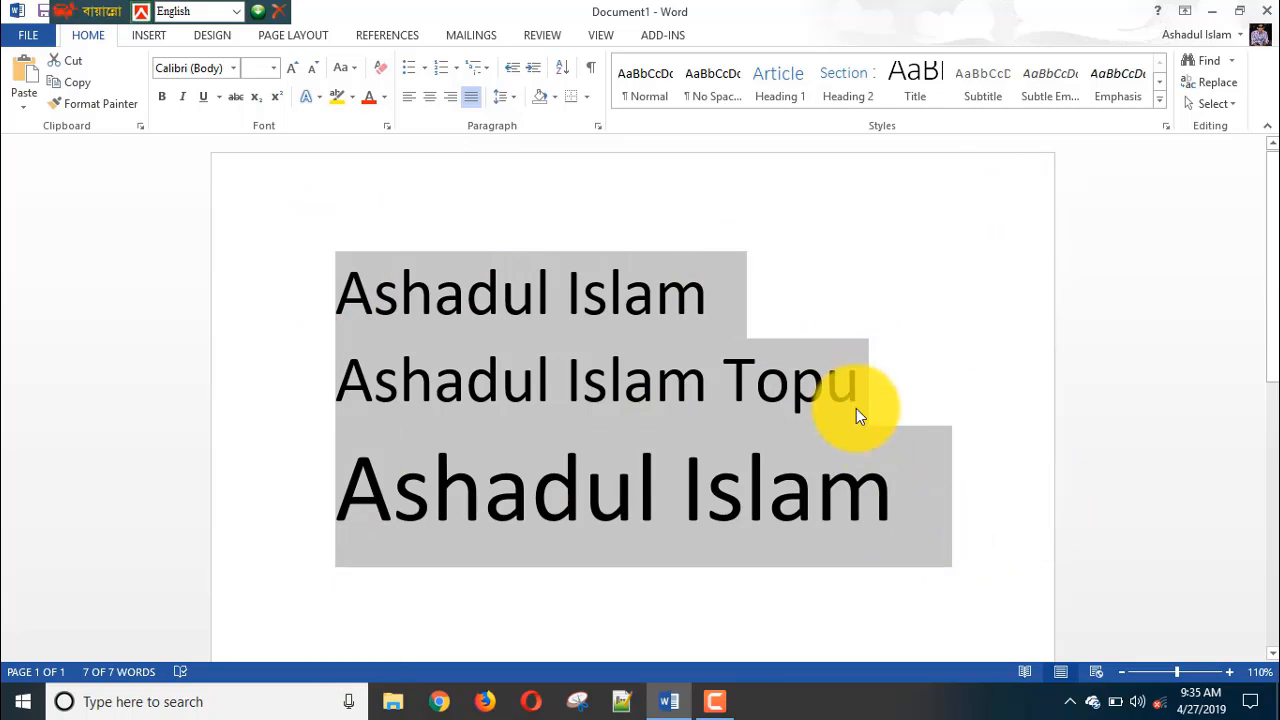
pyautogui.scroll(-2, 730, 371)
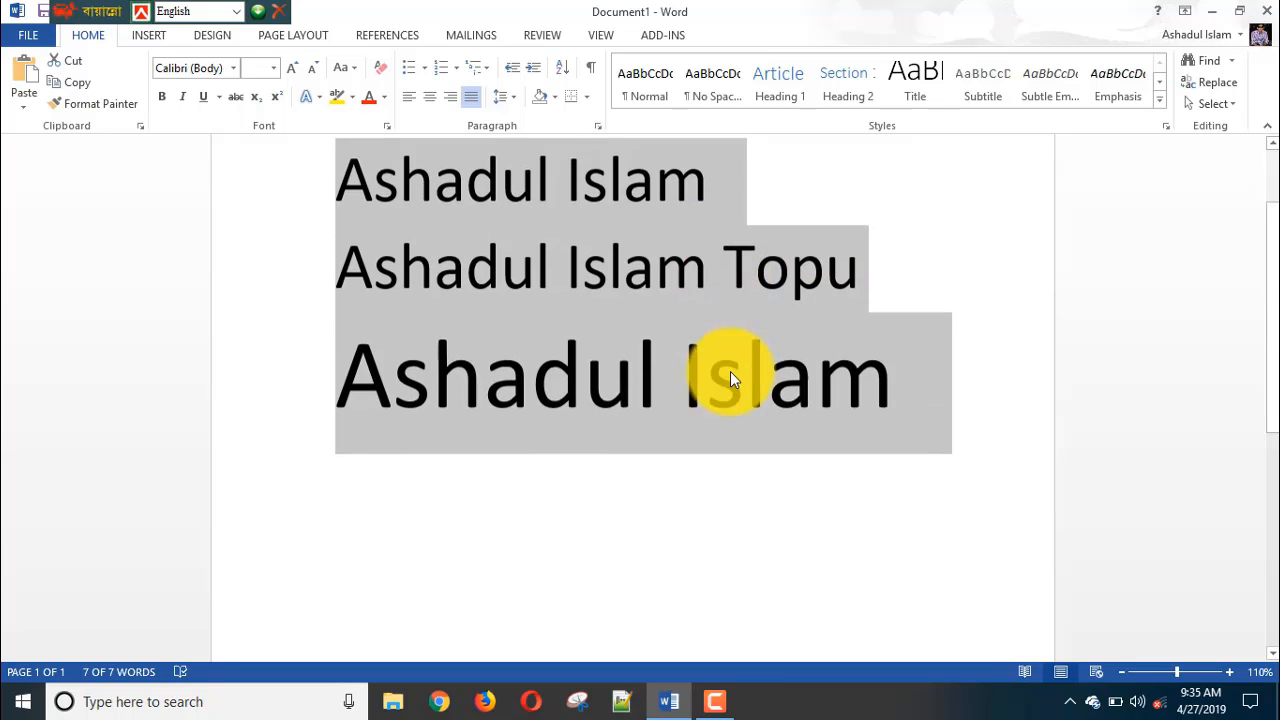
pyautogui.scroll(2, 734, 378)
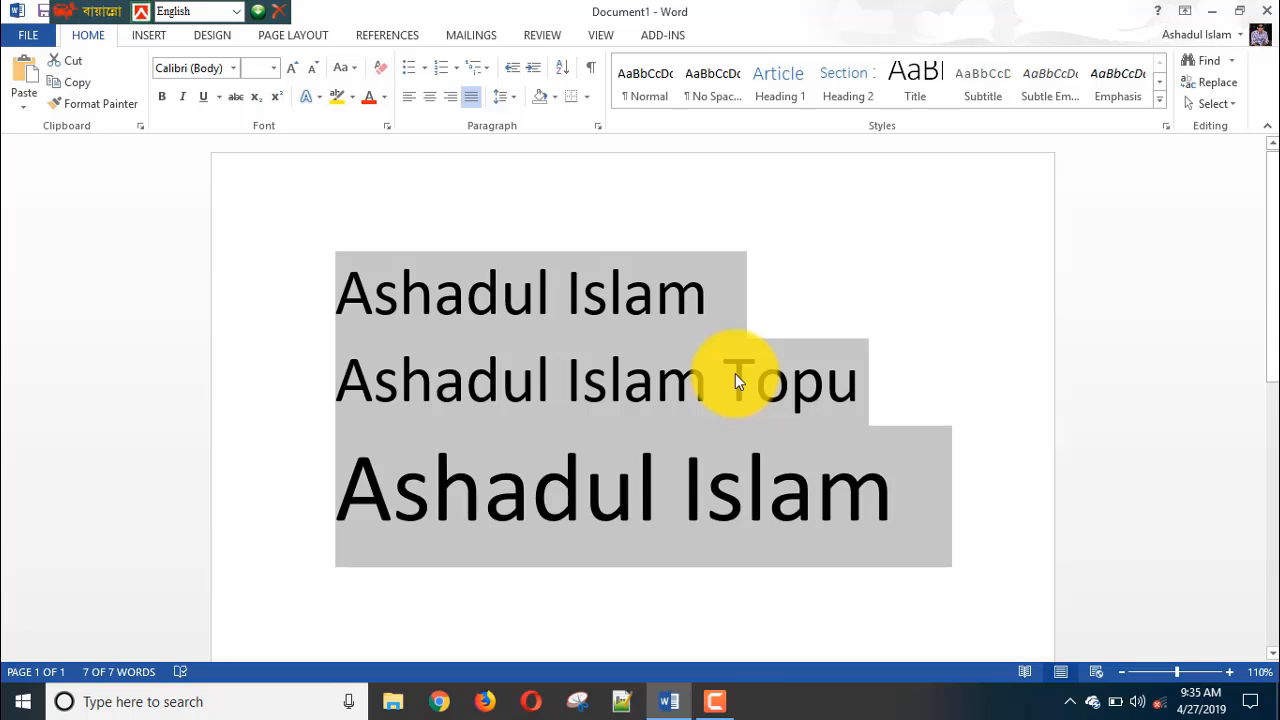
# Apply 1.0 line spacing and set Spacing Before to 0 pt, keeping Body Text level
pyautogui.click(511, 96)
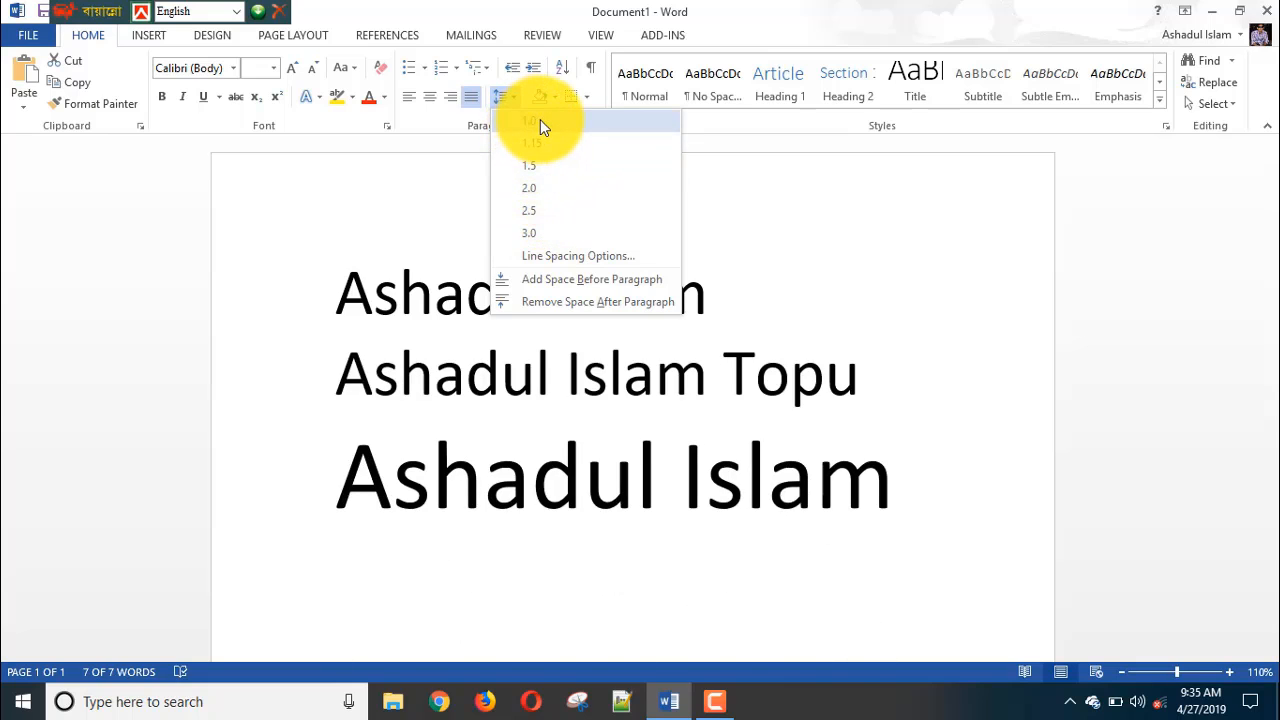
pyautogui.click(540, 119)
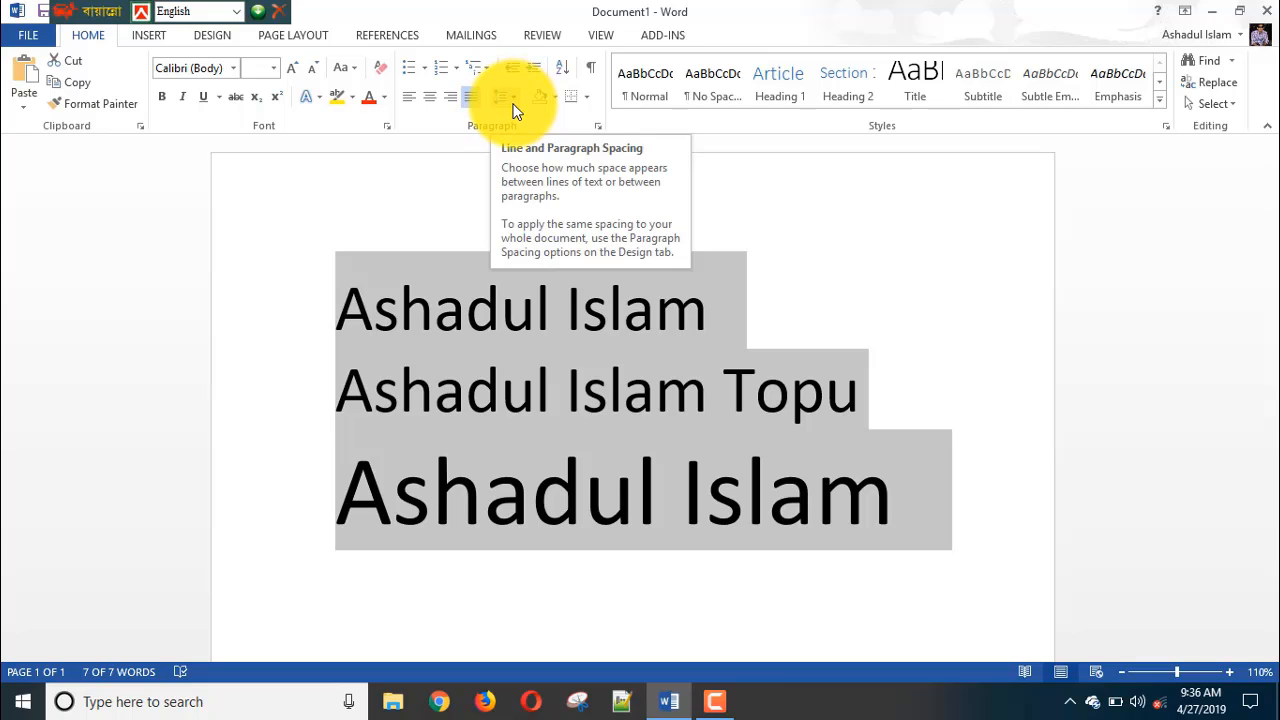
pyautogui.click(513, 100)
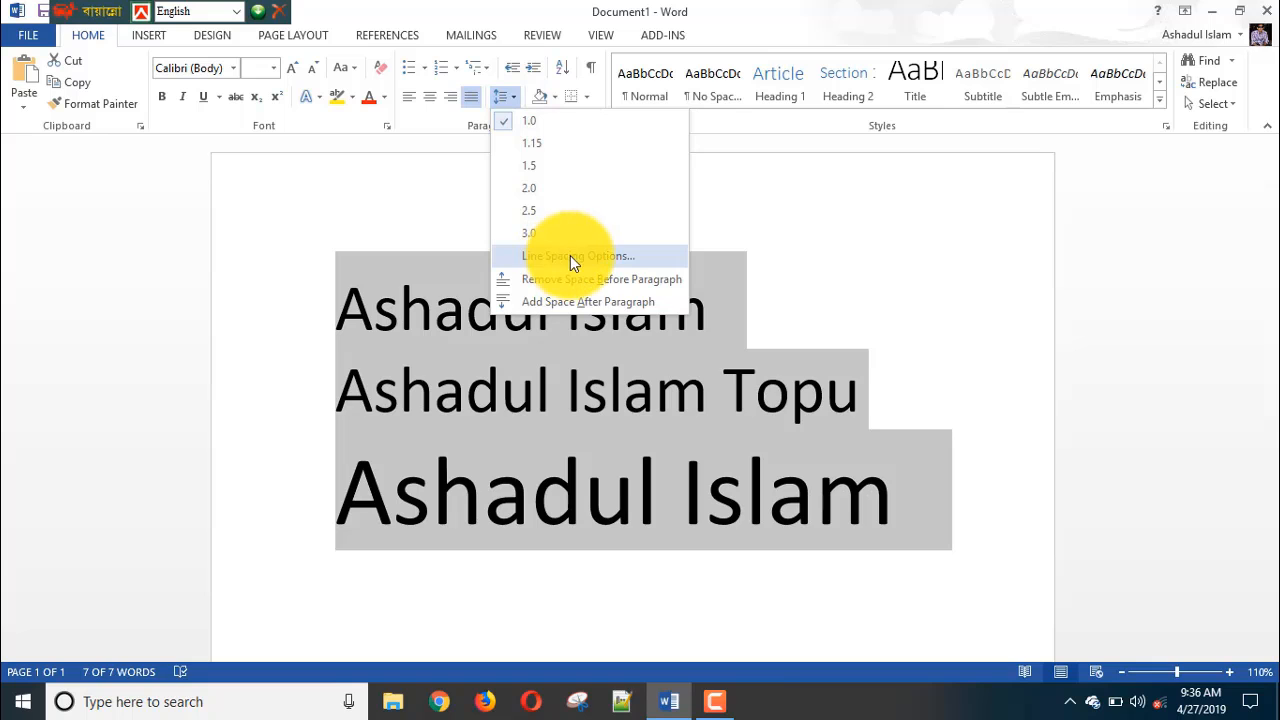
pyautogui.click(581, 256)
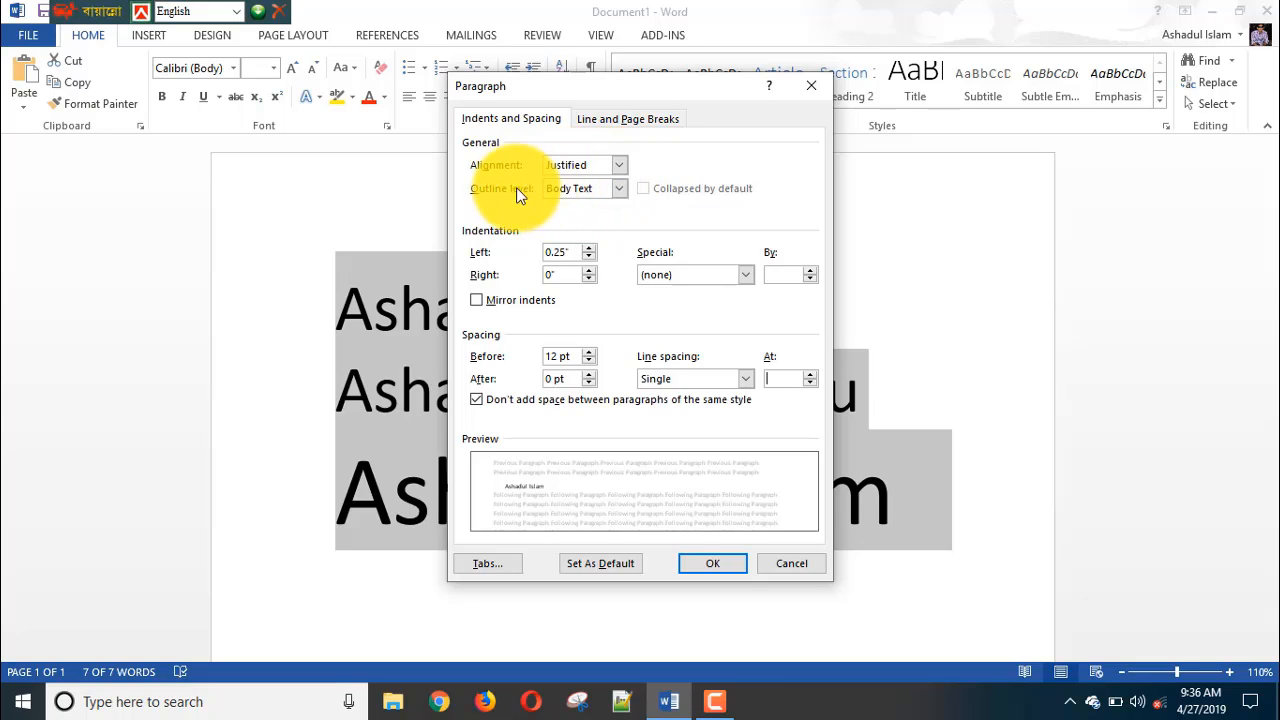
pyautogui.click(620, 190)
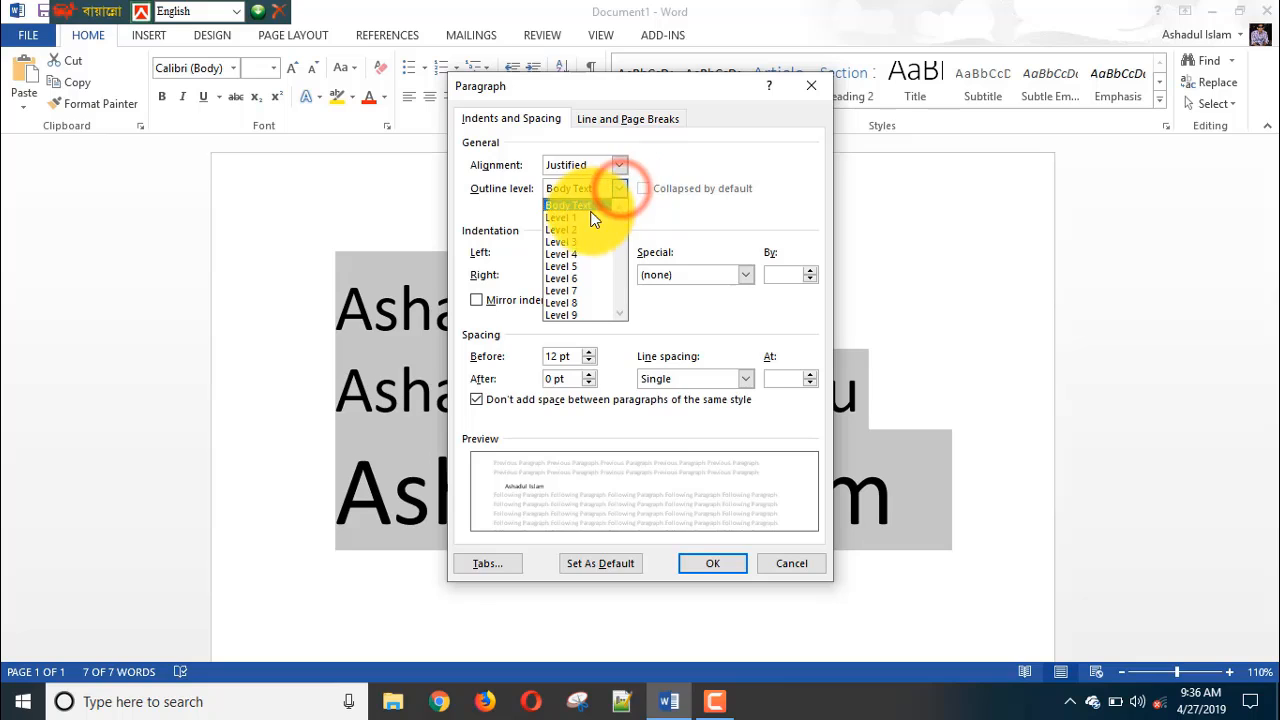
pyautogui.click(670, 230)
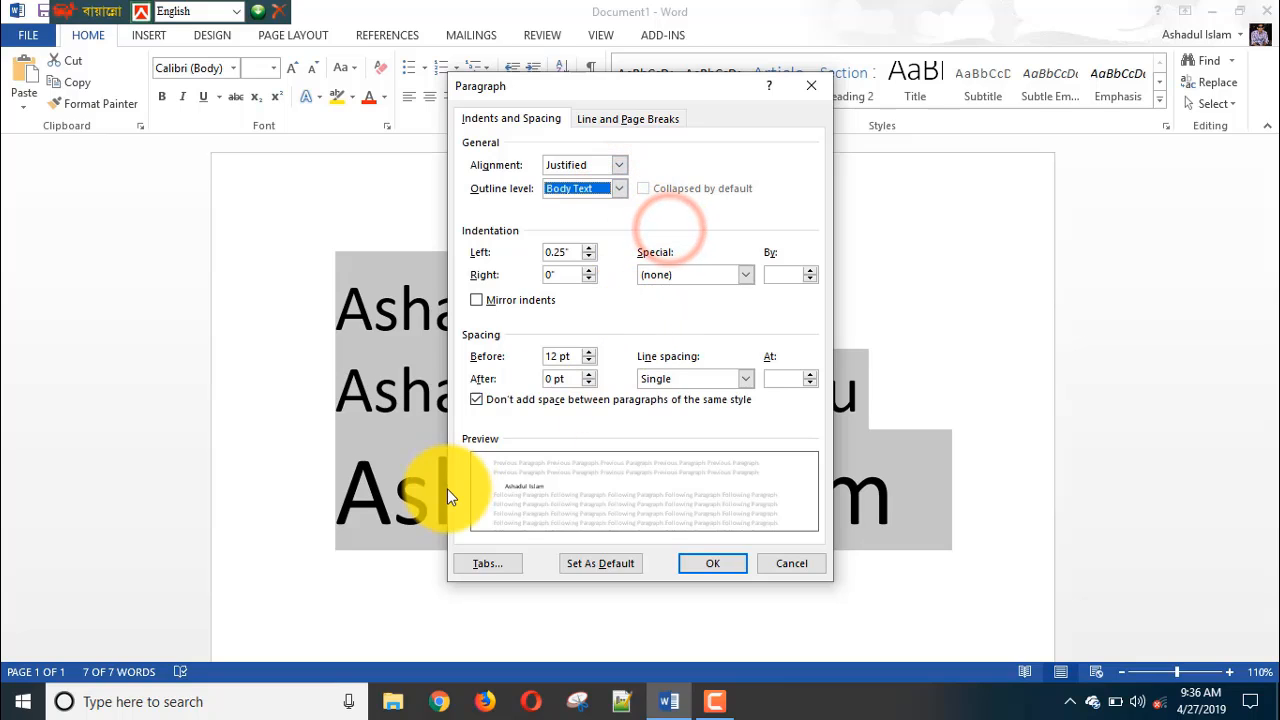
pyautogui.click(591, 353)
pyautogui.click(591, 353)
pyautogui.click(591, 360)
pyautogui.click(591, 360)
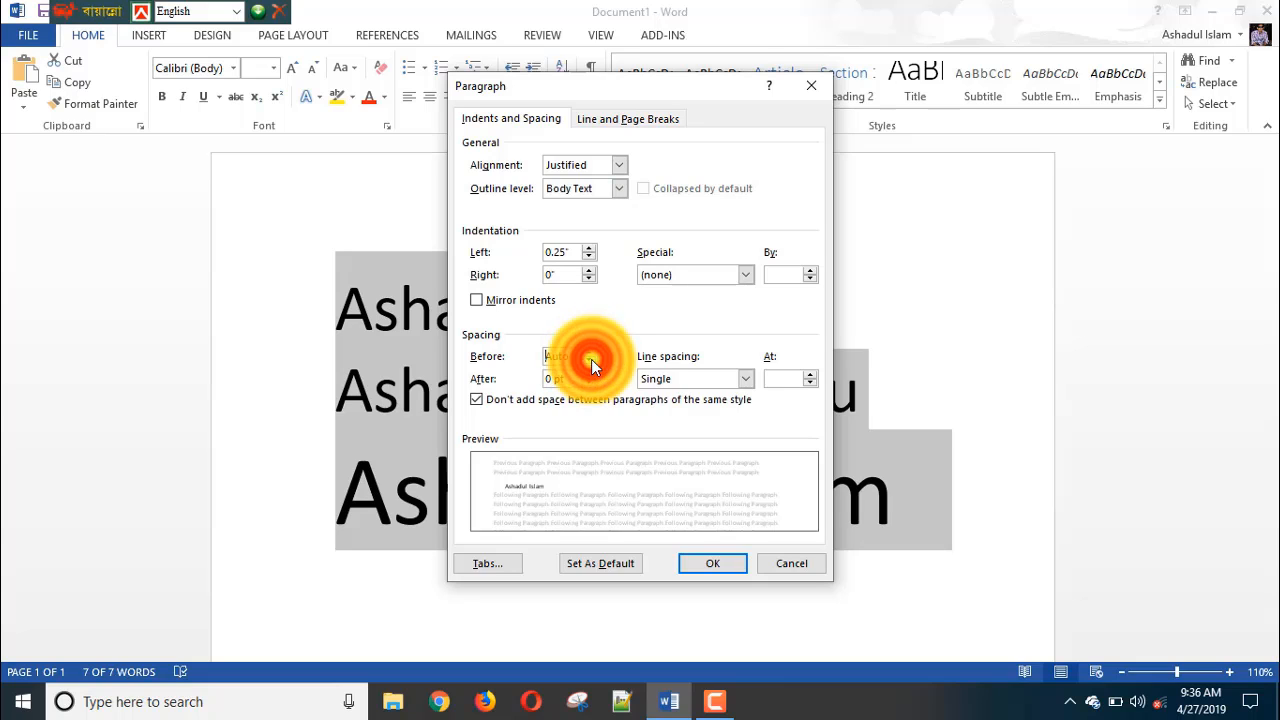
pyautogui.click(590, 351)
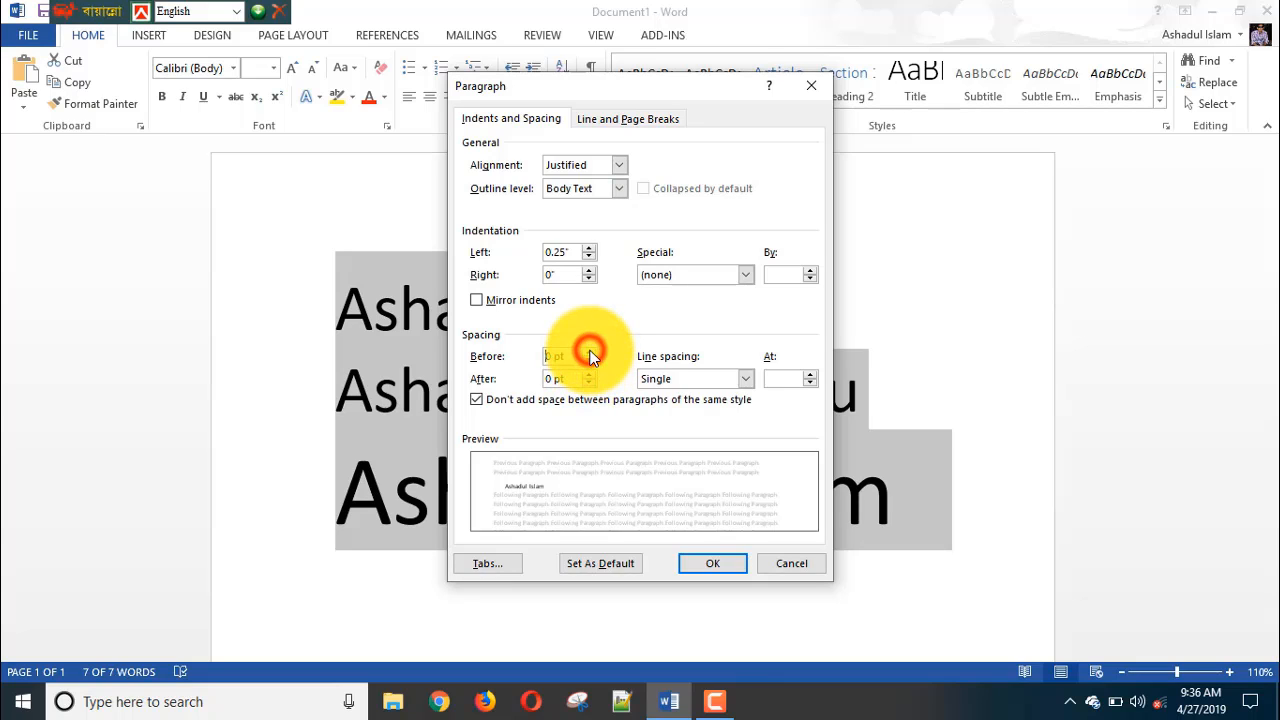
pyautogui.click(731, 561)
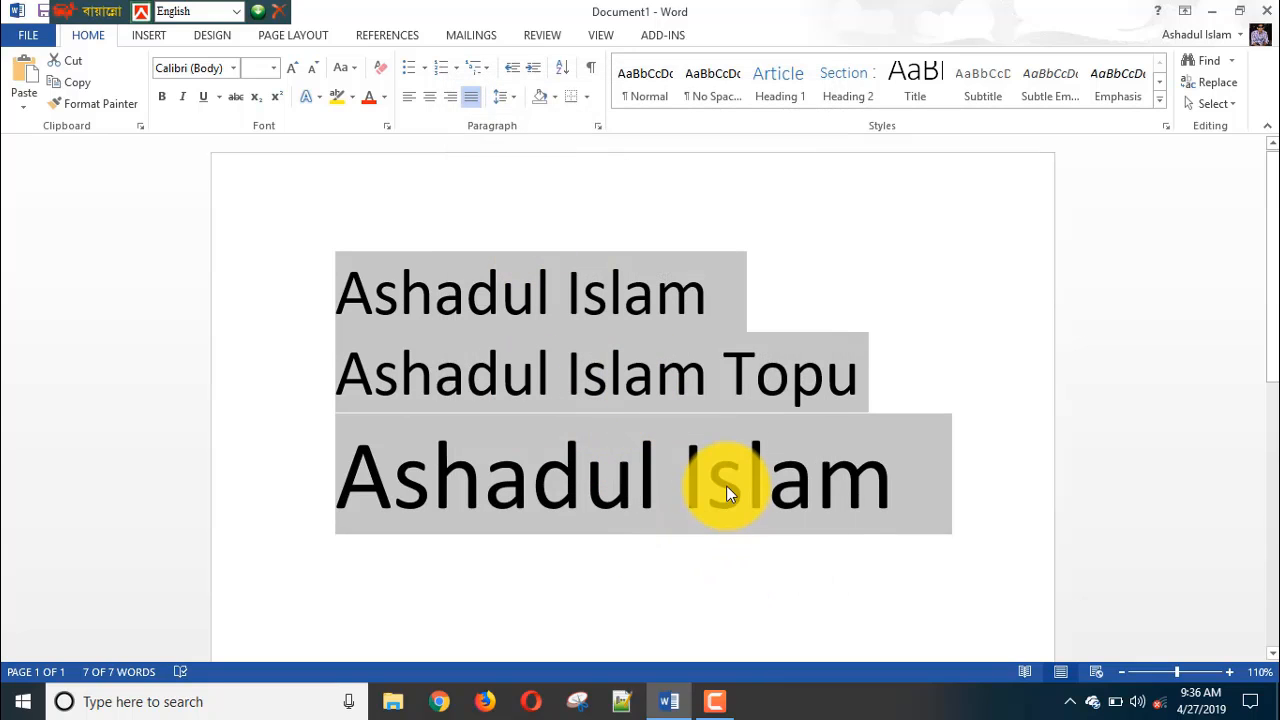
# Nudge the second name line's indent in one net level, then open Sort
pyautogui.click(922, 363)
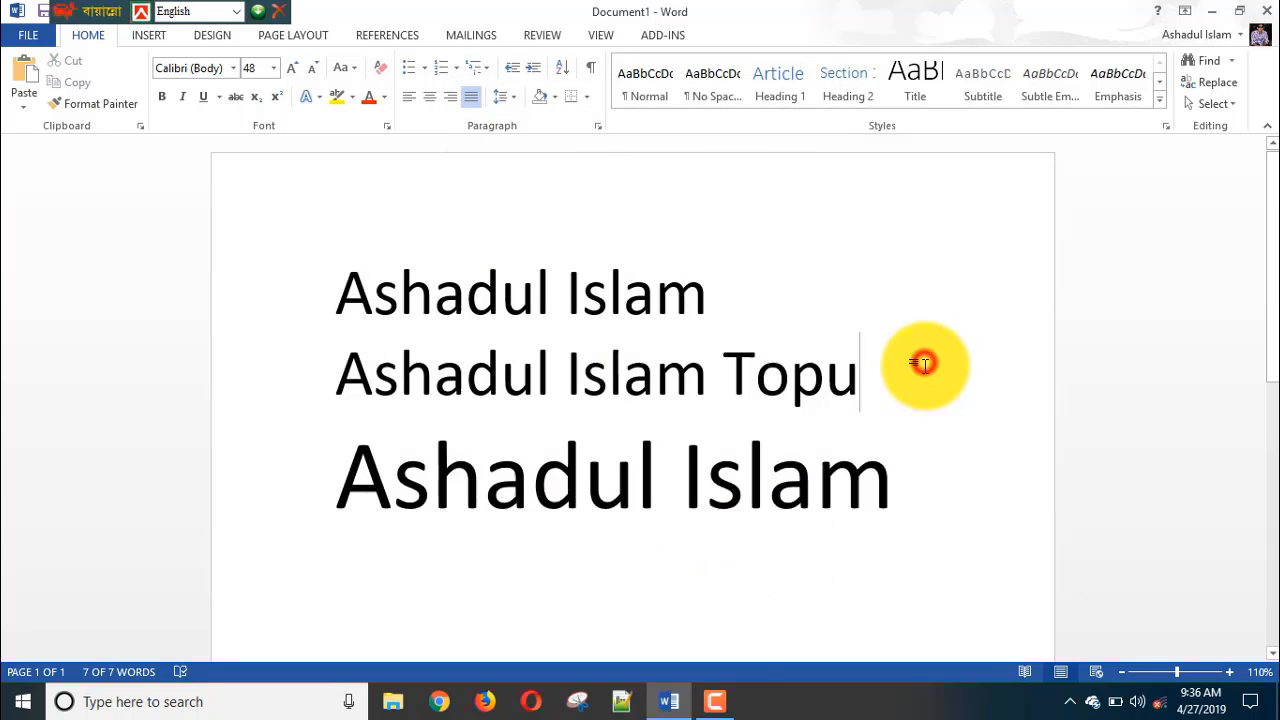
pyautogui.click(512, 96)
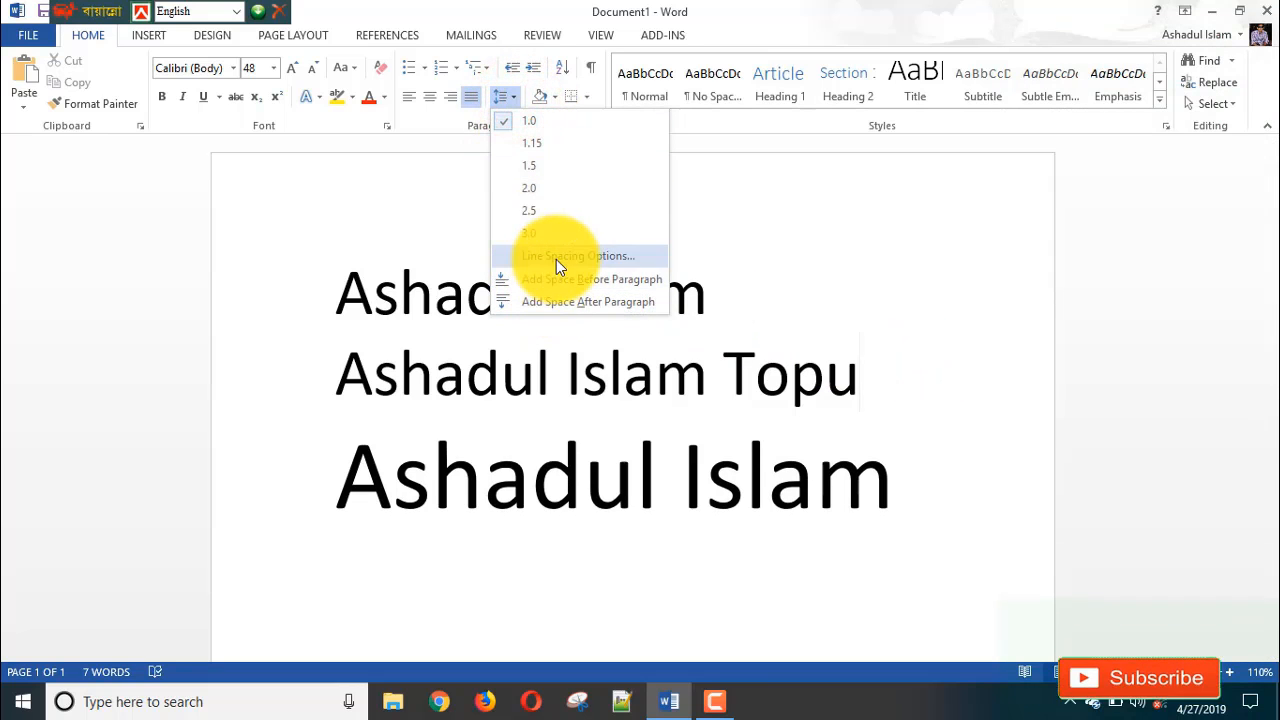
pyautogui.click(517, 73)
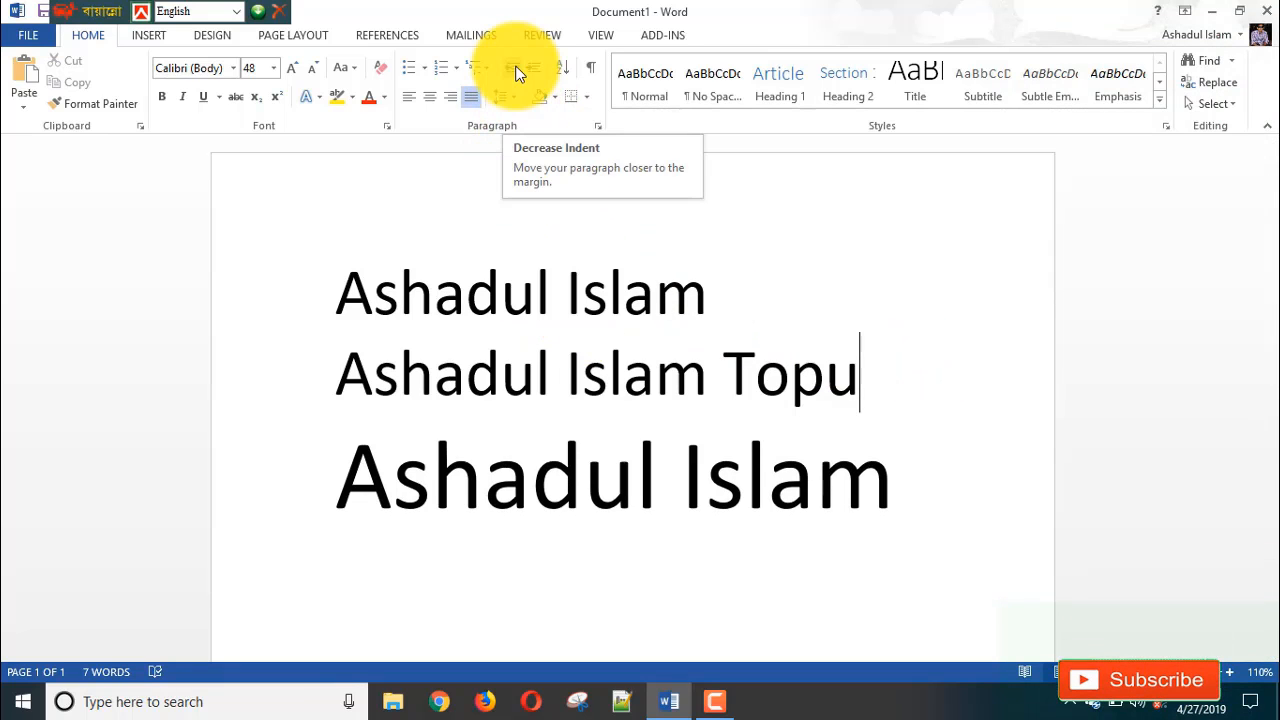
pyautogui.click(517, 73)
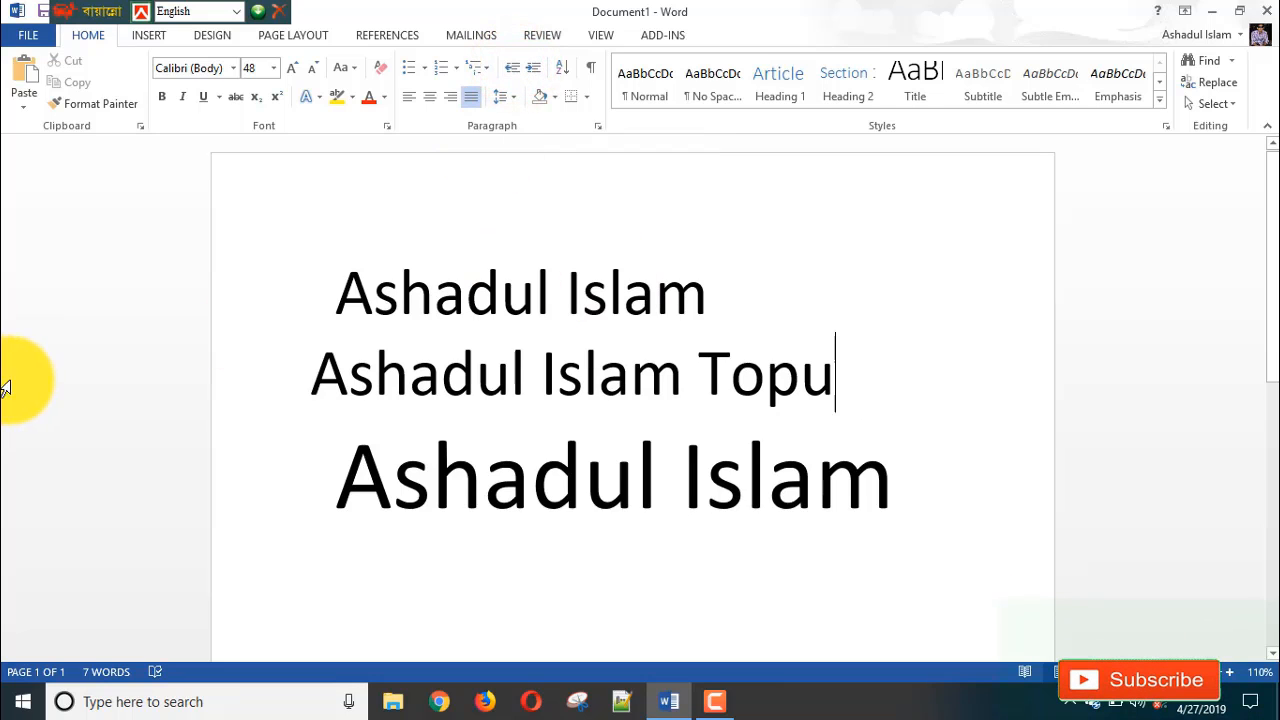
pyautogui.click(533, 72)
pyautogui.click(533, 72)
pyautogui.click(533, 71)
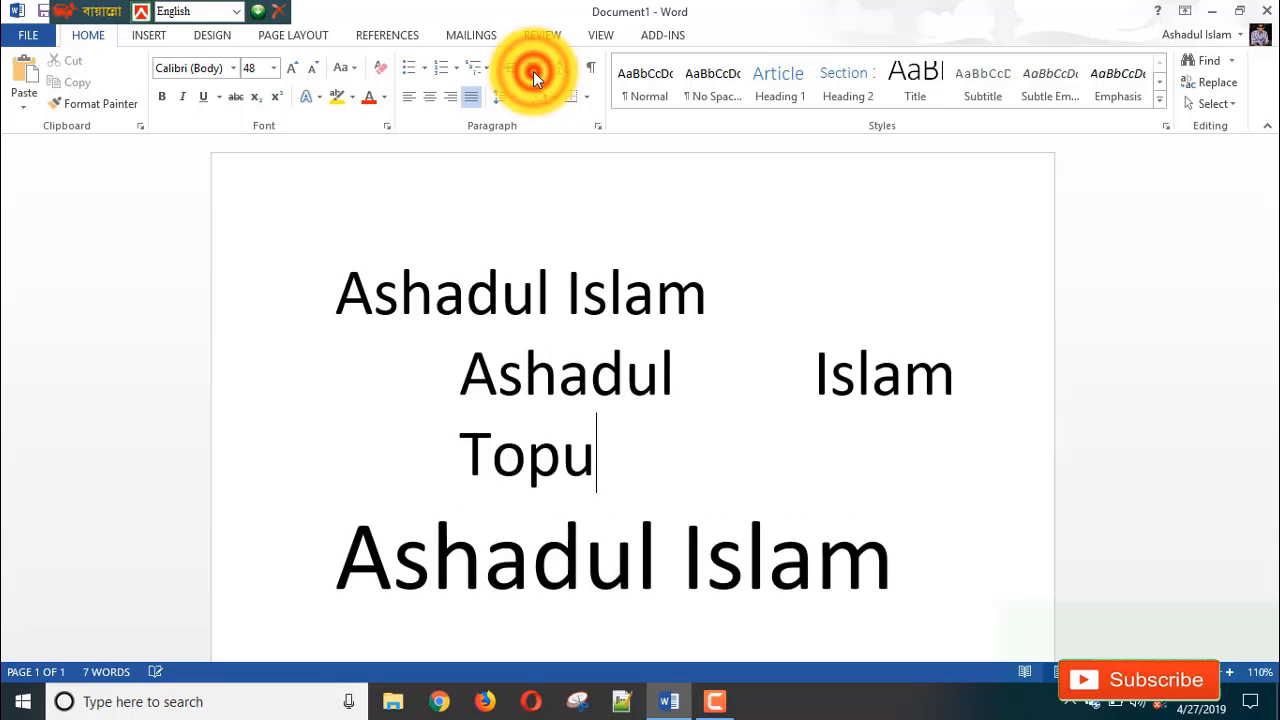
pyautogui.click(533, 71)
pyautogui.click(512, 71)
pyautogui.click(512, 71)
pyautogui.click(512, 71)
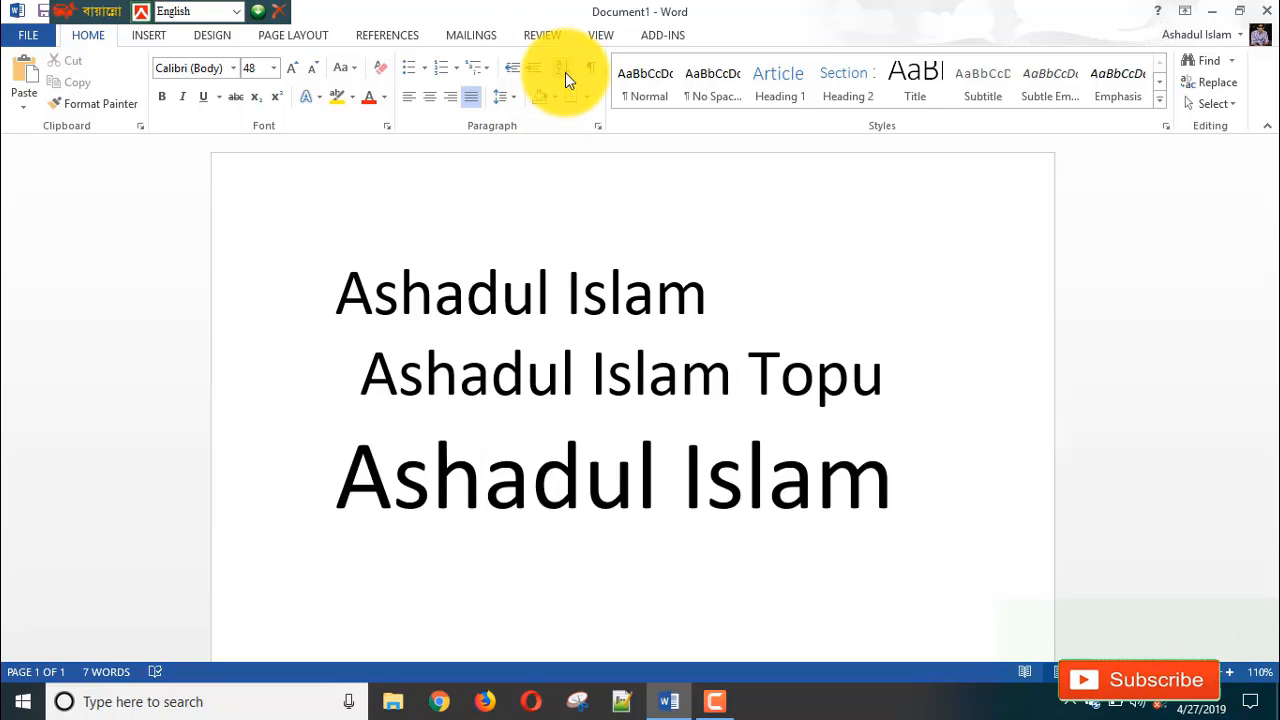
pyautogui.click(565, 68)
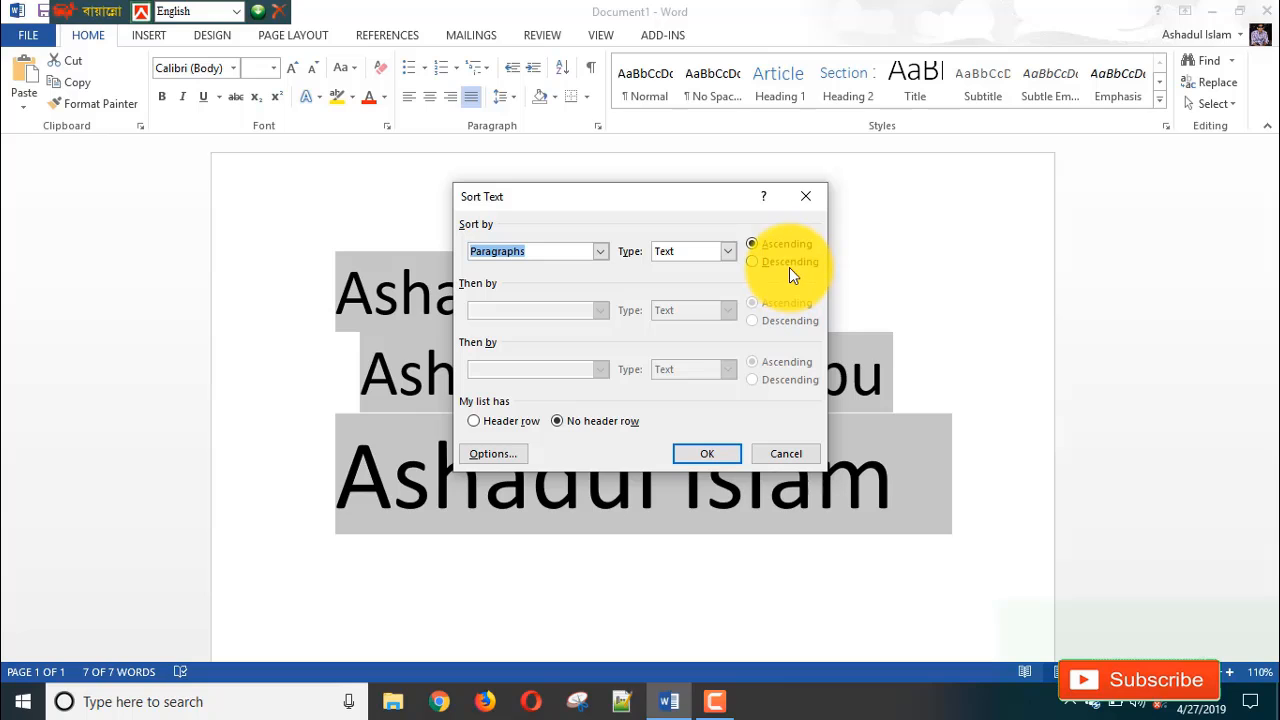
# Sort the paragraphs by text in ascending order
pyautogui.click(704, 453)
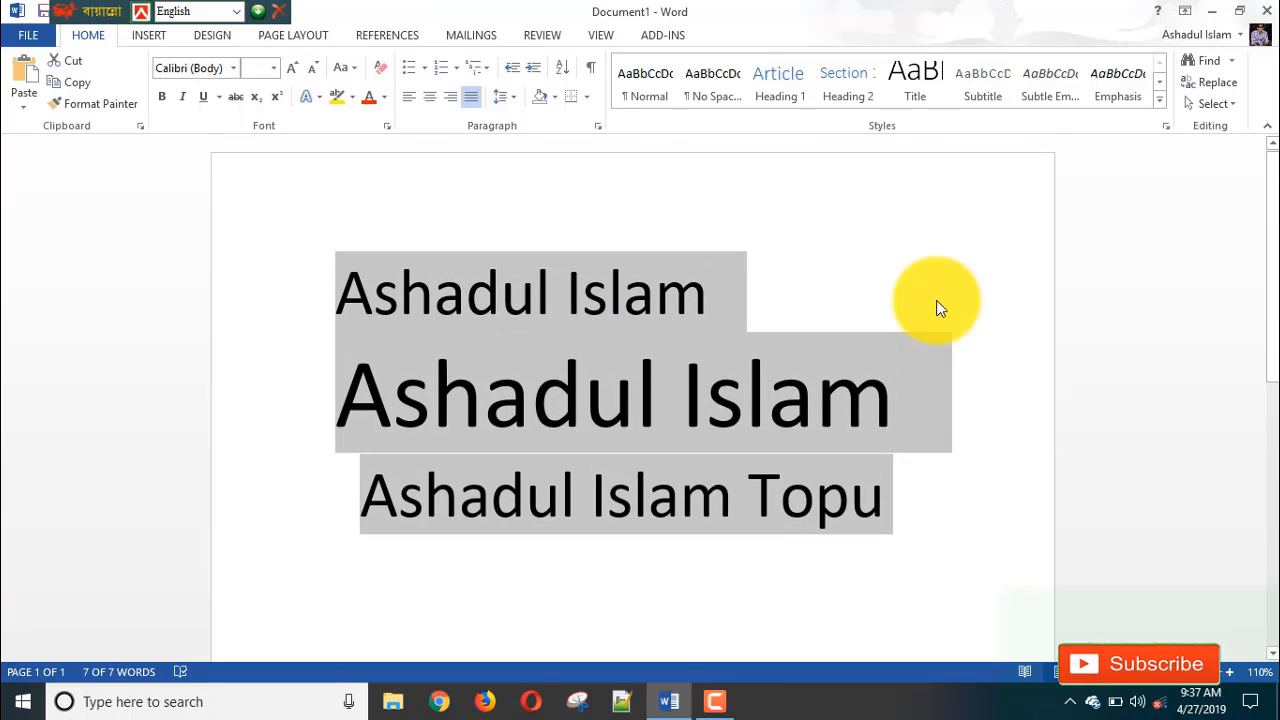
# Delete the name lines and set the column of digits 1–8 and 0 to 36 pt
pyautogui.press('Delete')
pyautogui.scroll(4, 907, 296)
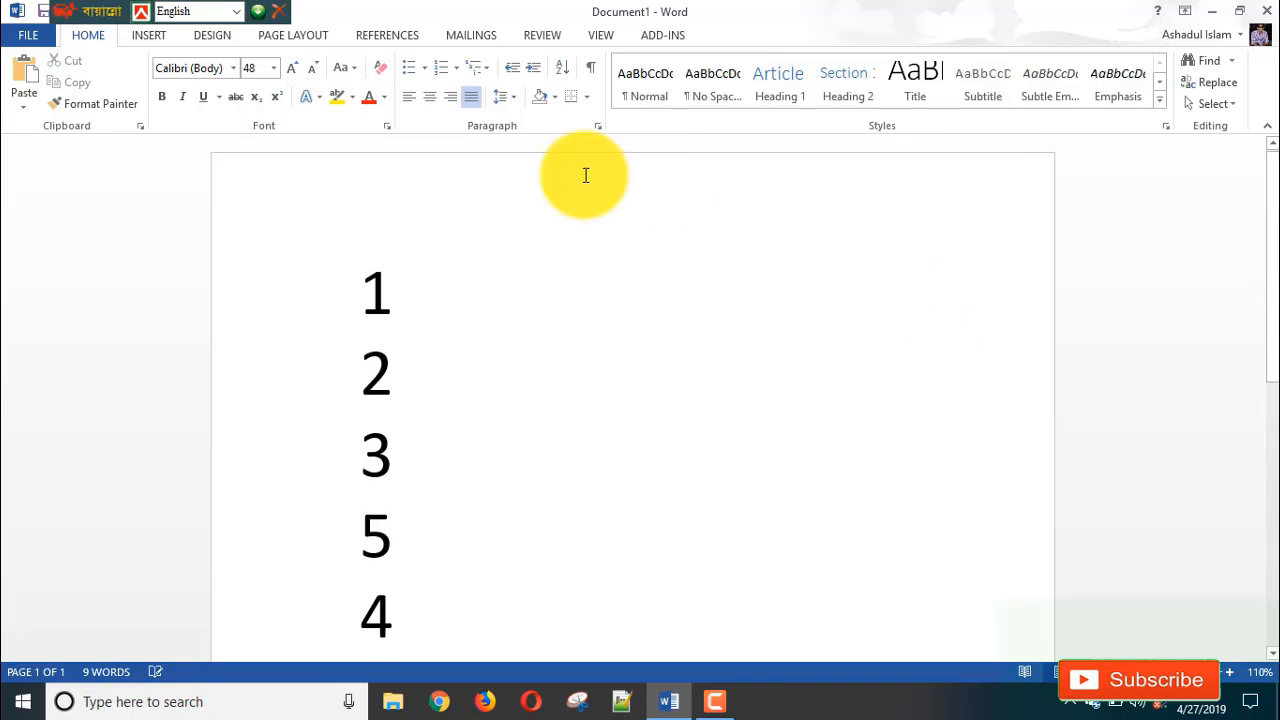
pyautogui.moveTo(347, 233); pyautogui.dragTo(531, 540)
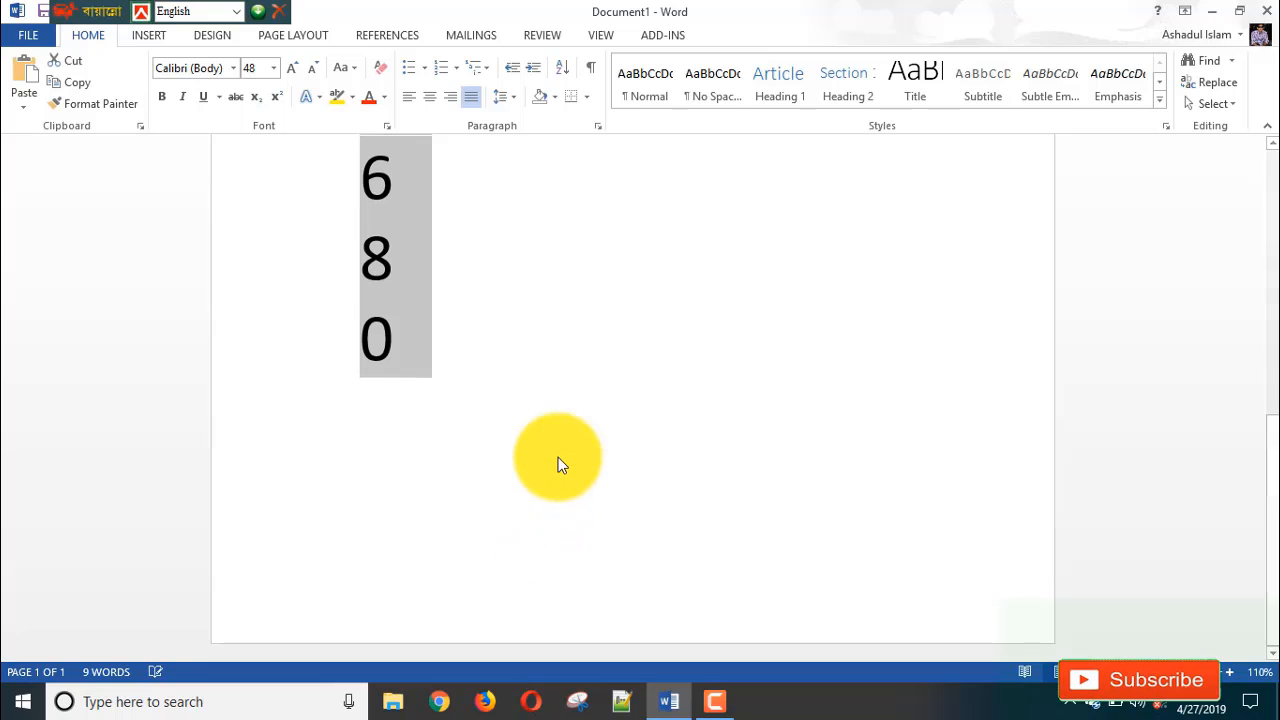
pyautogui.moveTo(558, 460); pyautogui.dragTo(556, 461)
pyautogui.scroll(5, 555, 460)
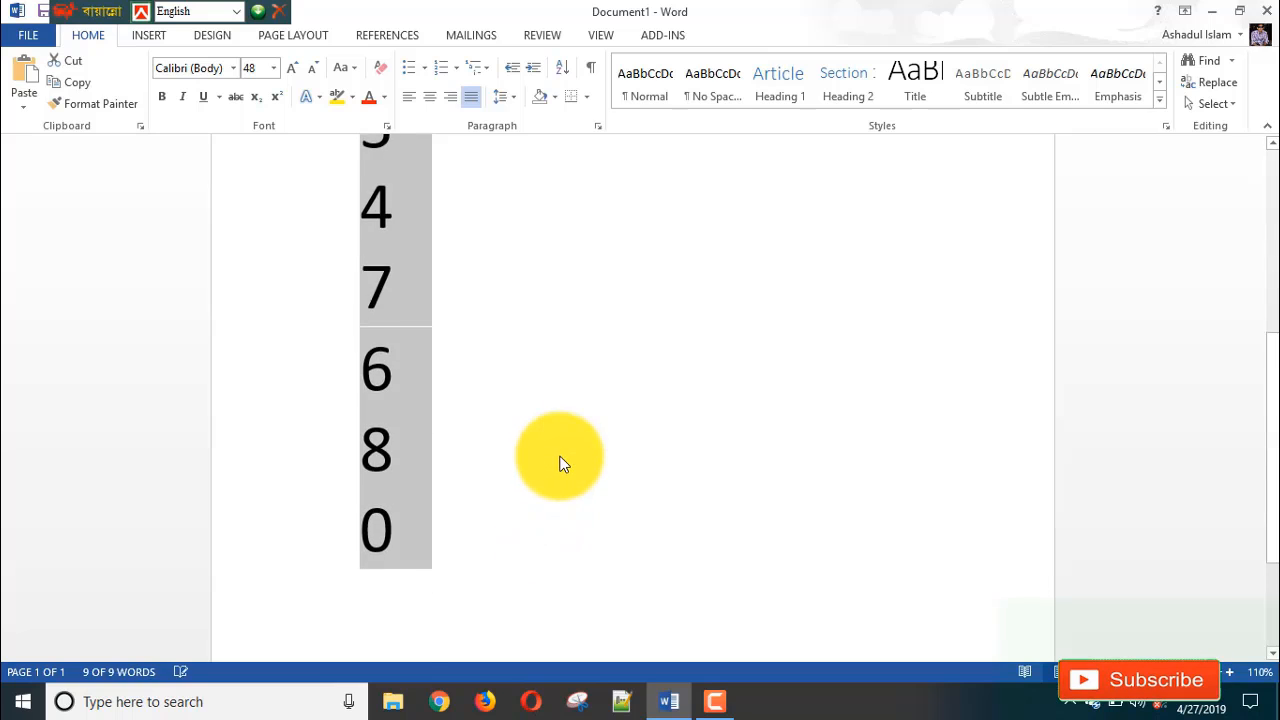
pyautogui.click(277, 67)
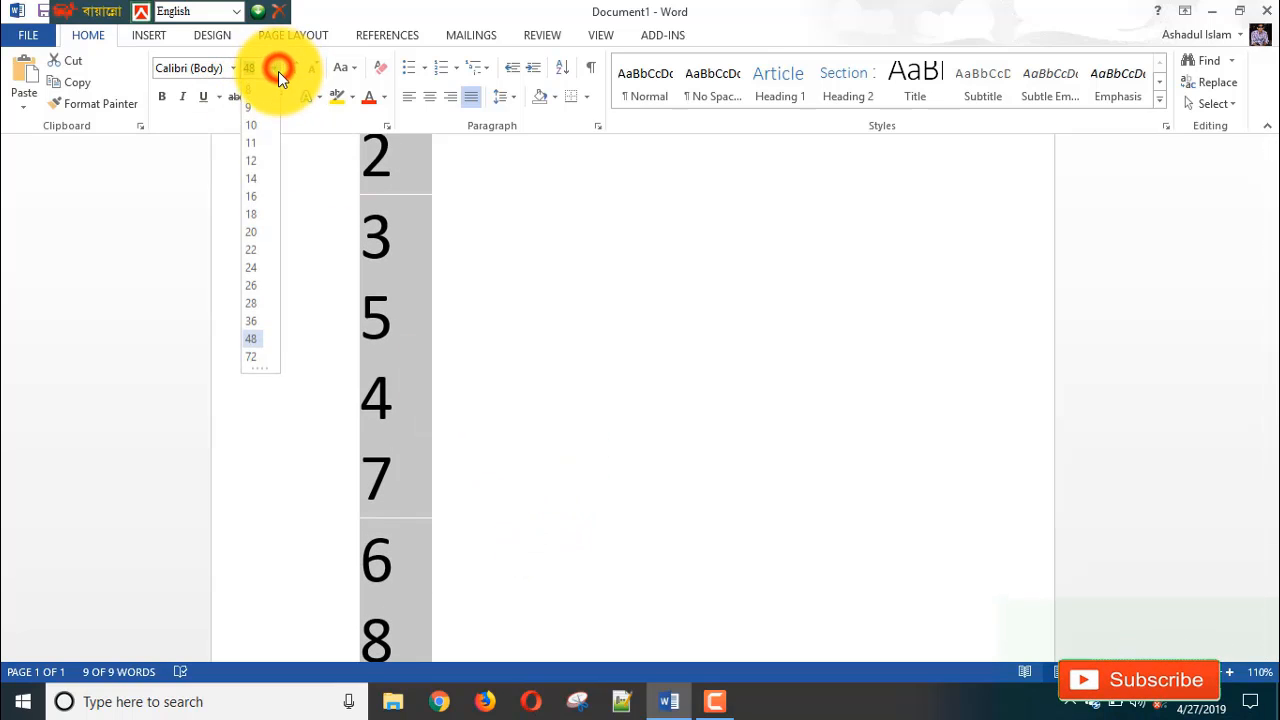
pyautogui.click(258, 319)
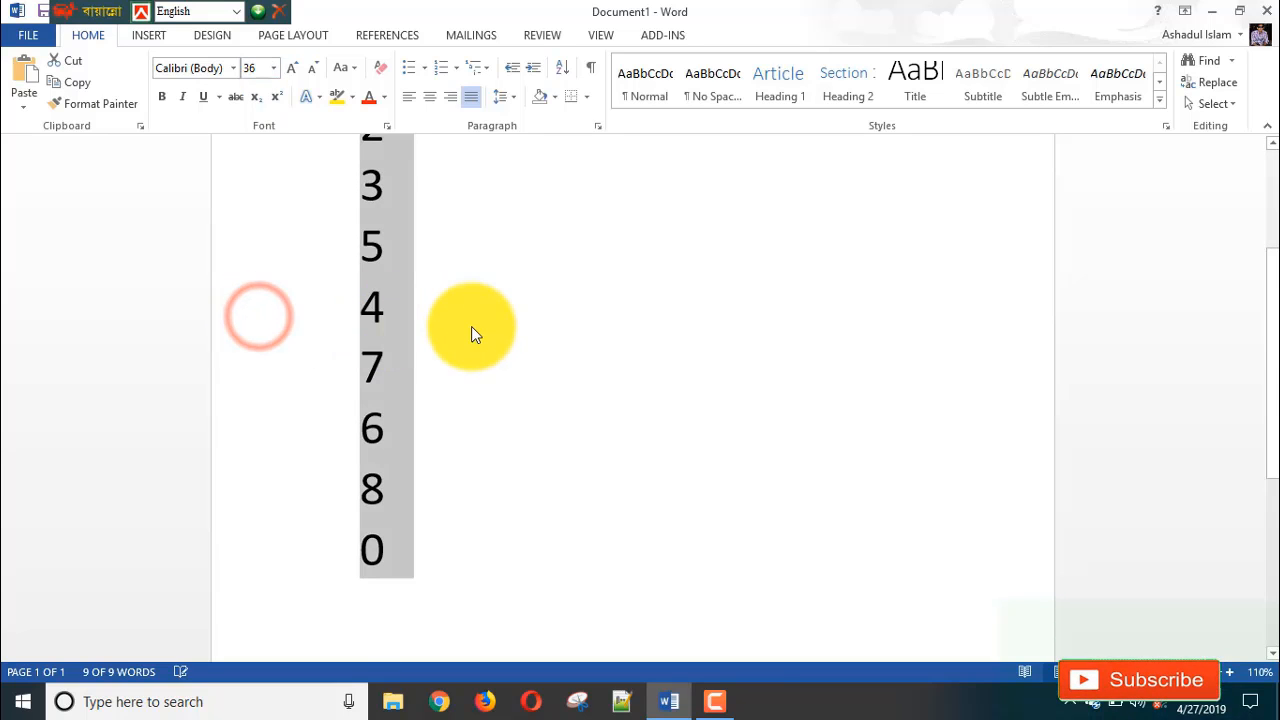
pyautogui.scroll(2, 471, 325)
pyautogui.scroll(1, 490, 270)
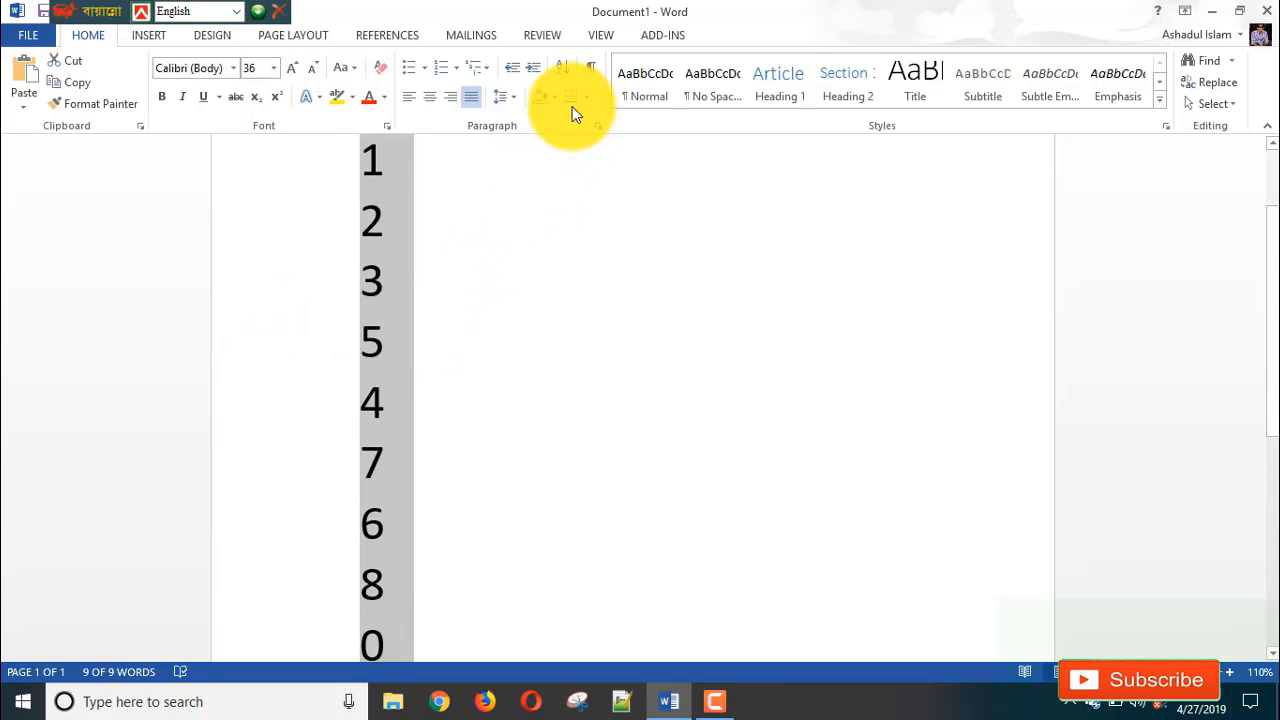
pyautogui.click(561, 70)
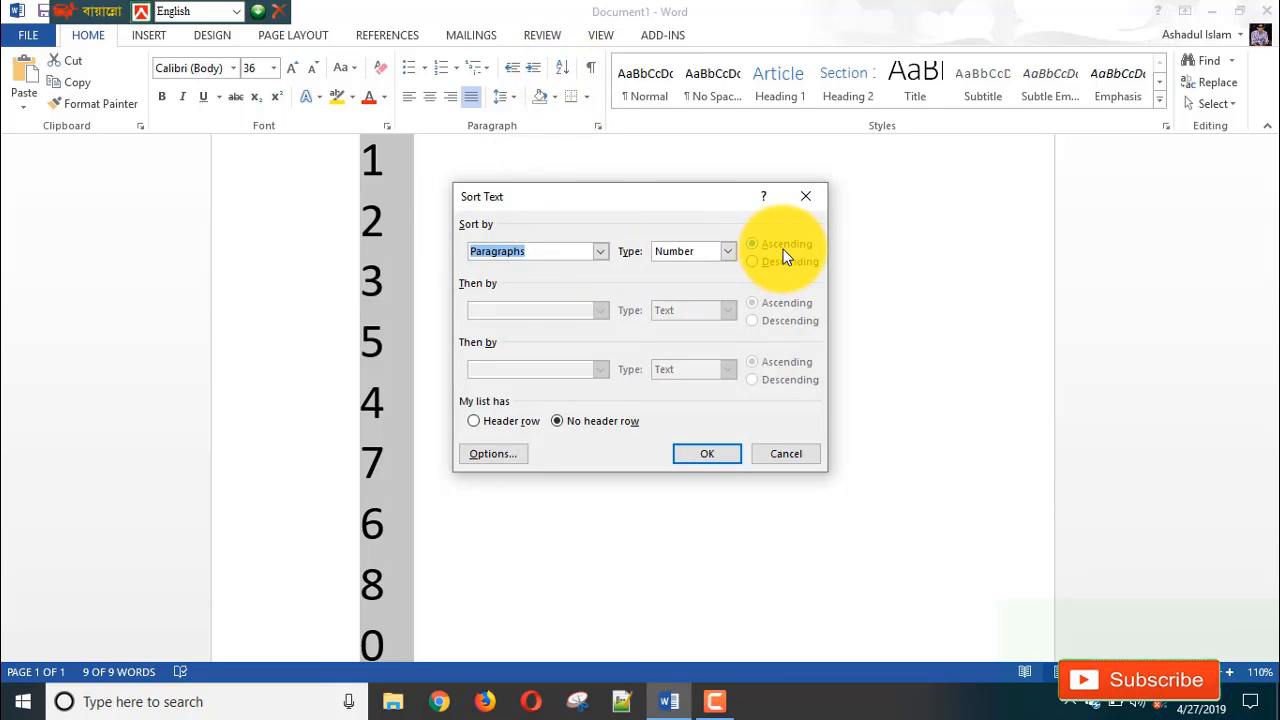
pyautogui.click(707, 453)
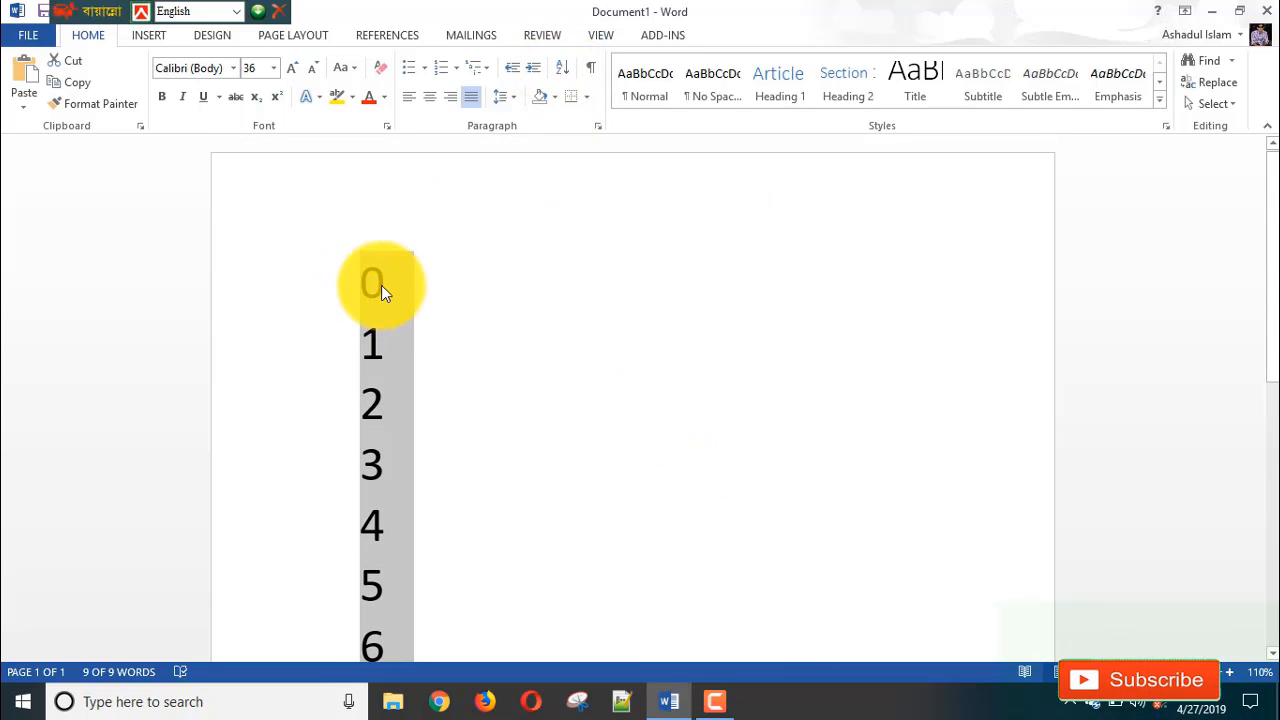
pyautogui.scroll(-5, 398, 262)
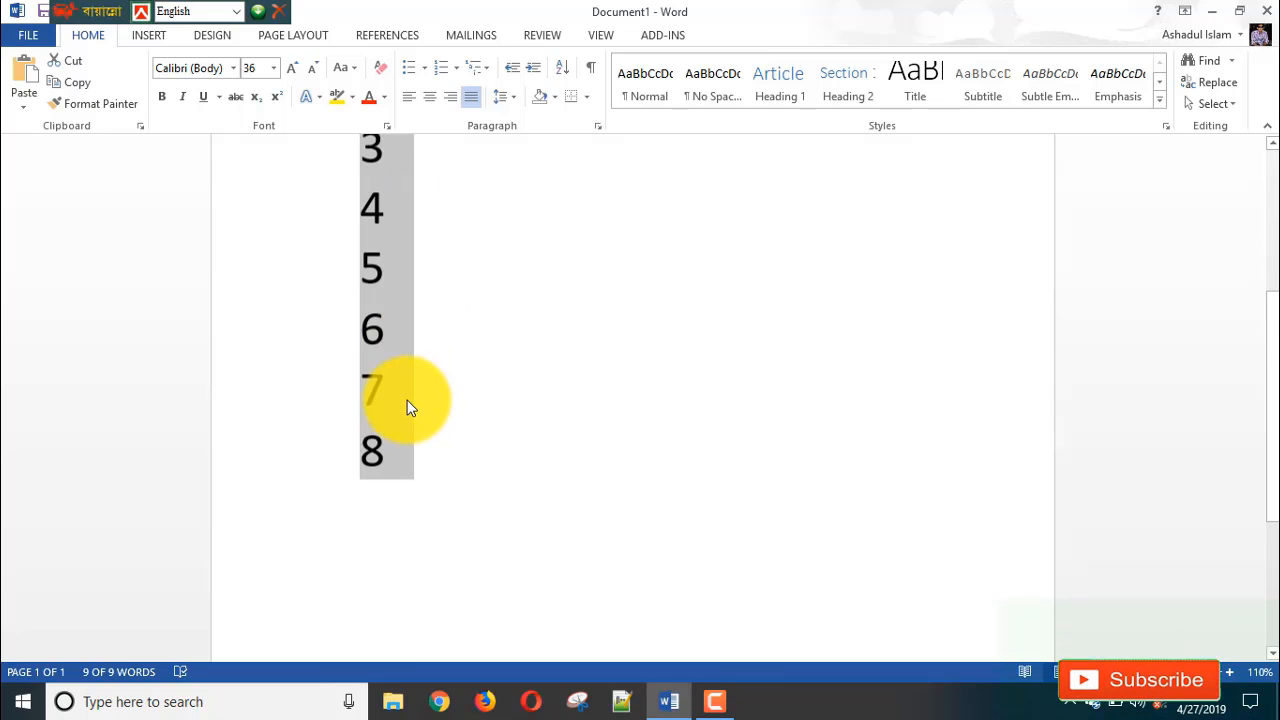
pyautogui.scroll(5, 405, 400)
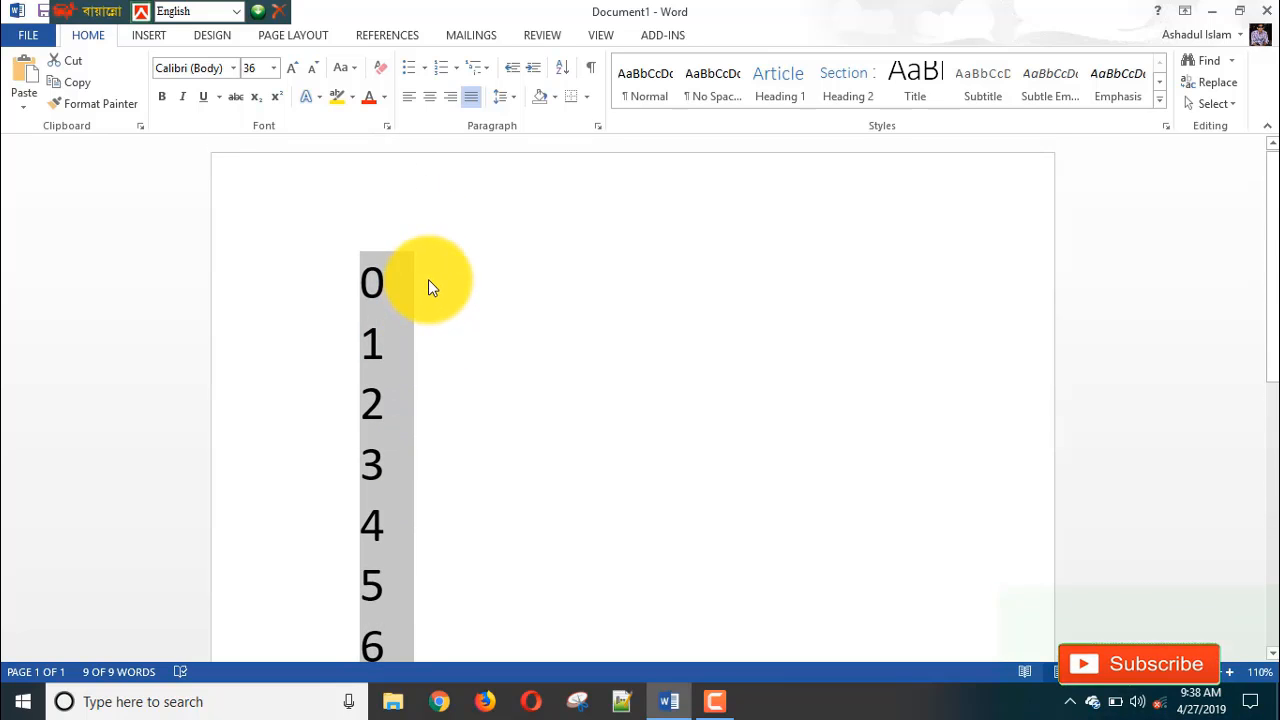
pyautogui.scroll(-2, 428, 287)
pyautogui.scroll(-2, 455, 278)
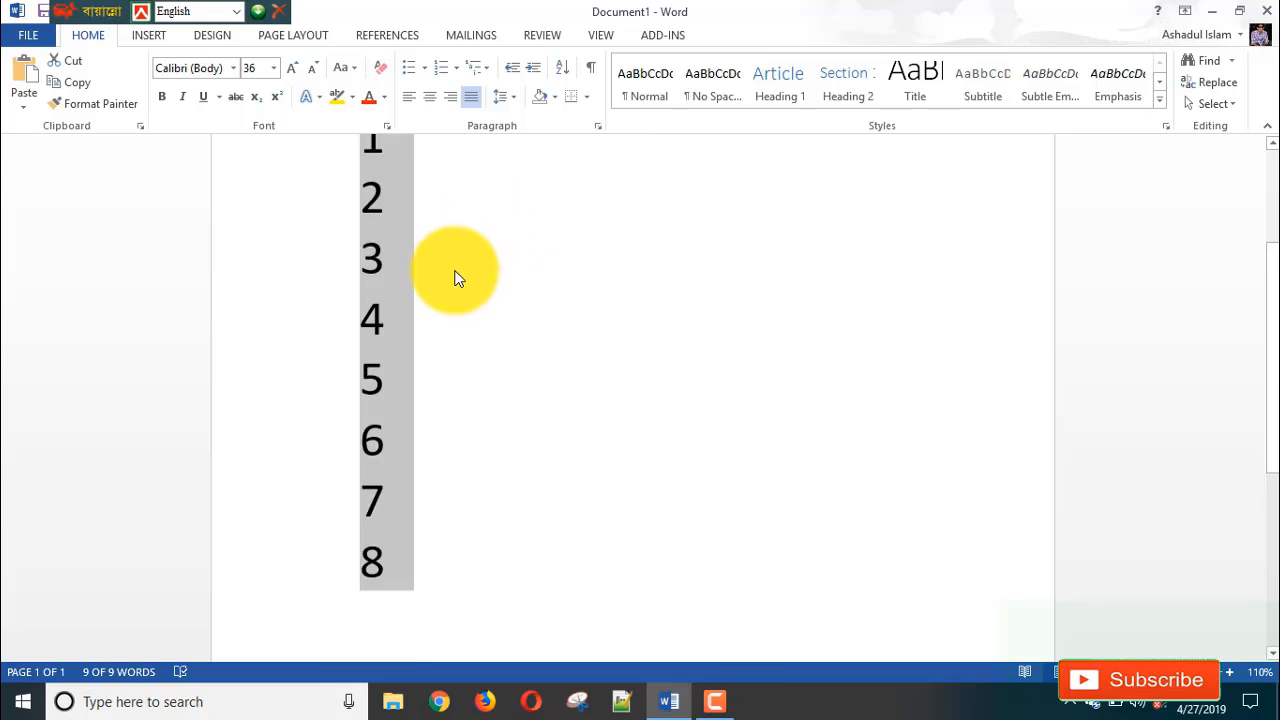
pyautogui.scroll(-5, 455, 278)
pyautogui.scroll(4, 443, 306)
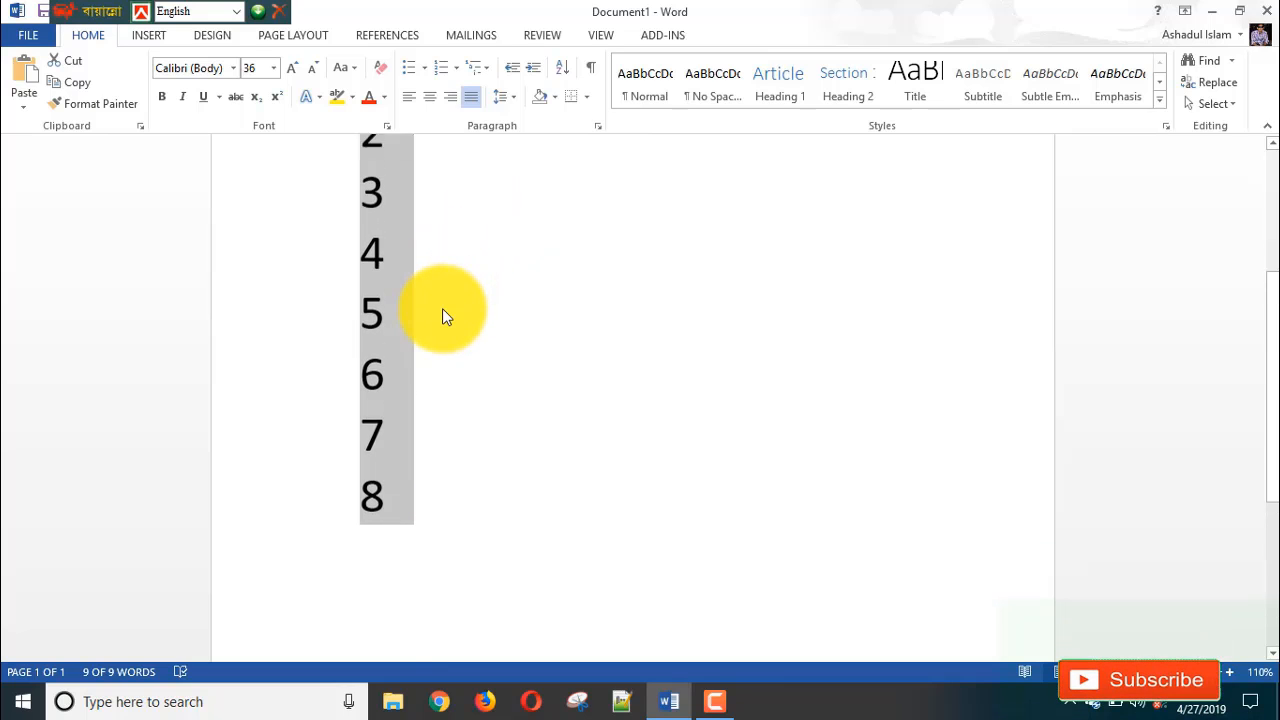
pyautogui.scroll(3, 443, 310)
pyautogui.scroll(-3, 449, 311)
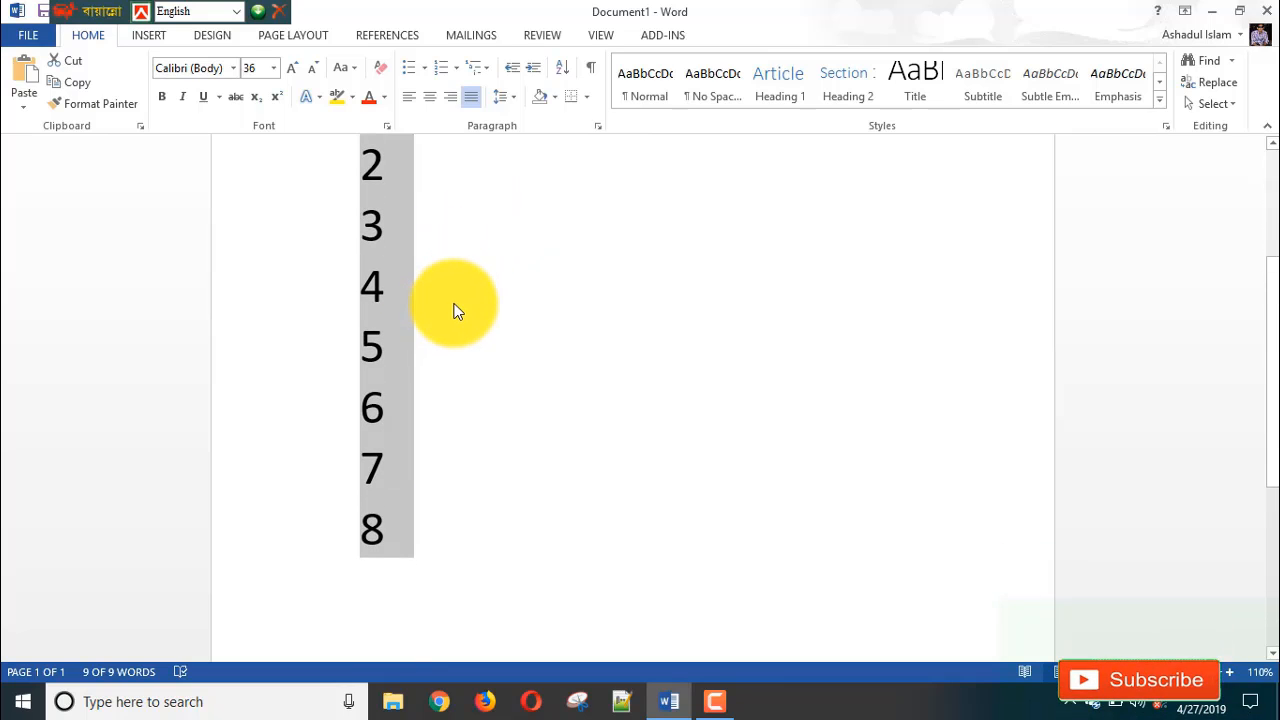
pyautogui.scroll(3, 453, 310)
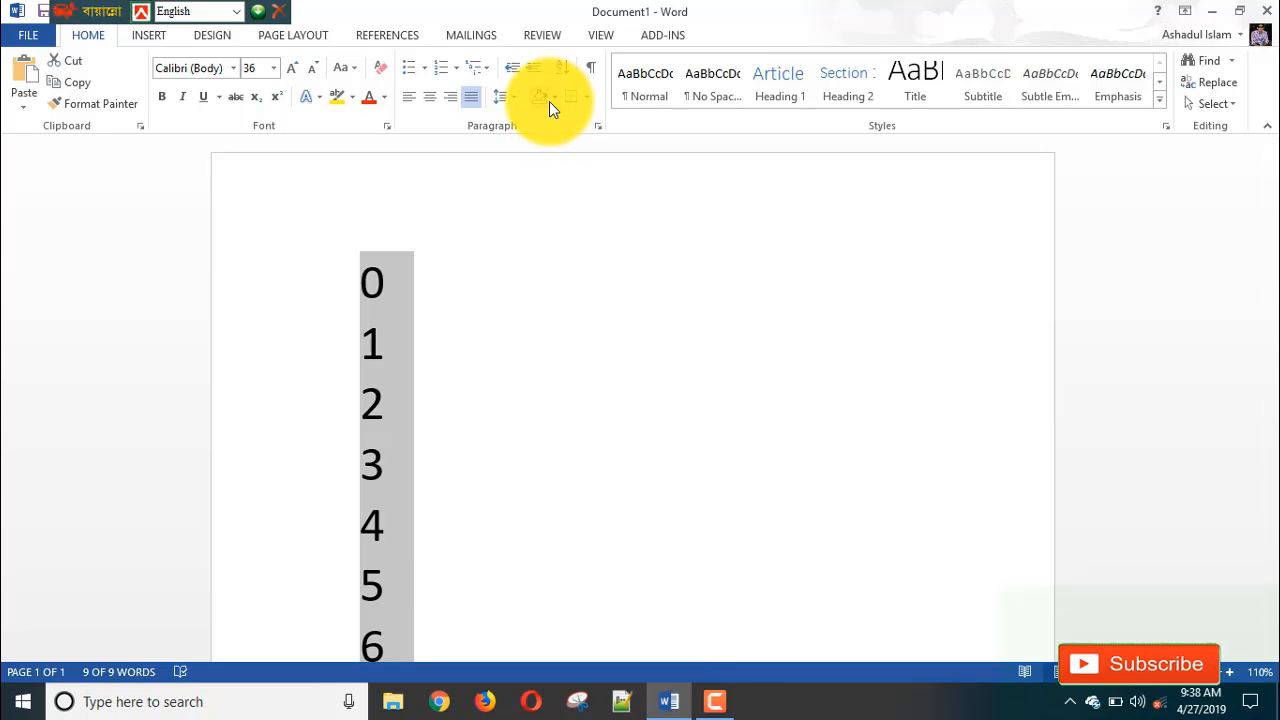
# Set the 0–8 lines' shading to No Color, leaving them unshaded
pyautogui.click(552, 96)
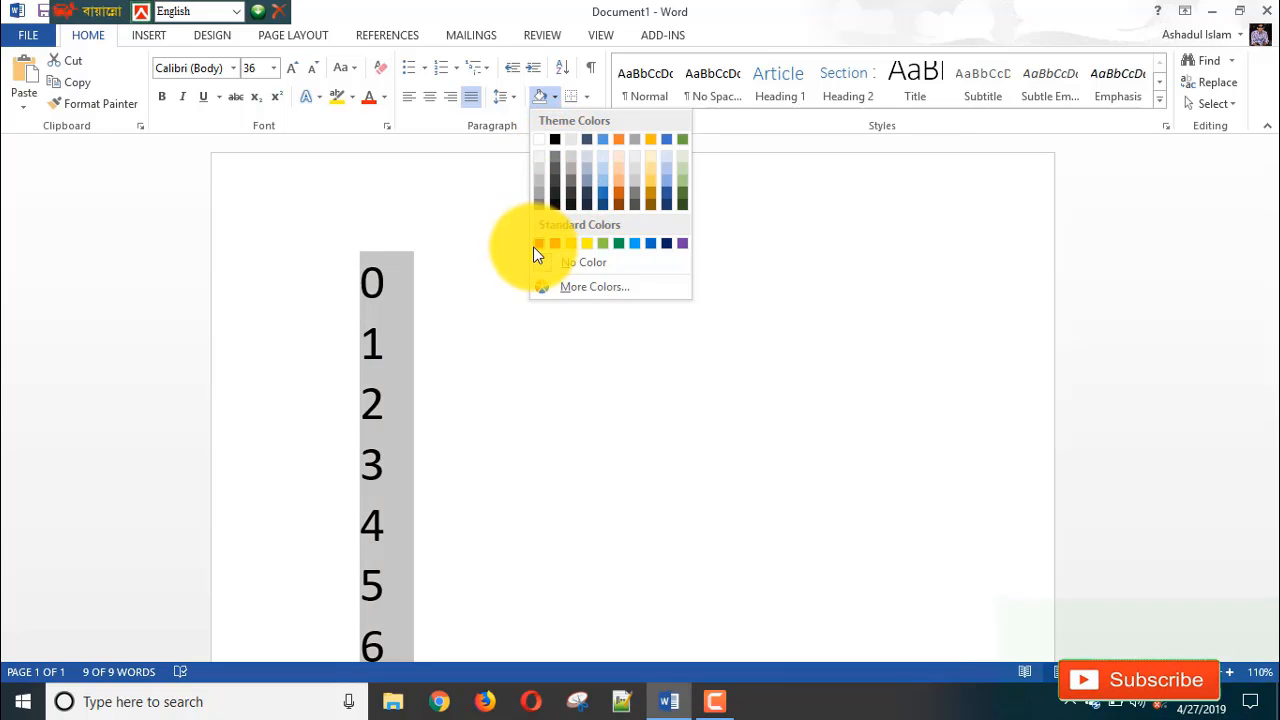
pyautogui.click(602, 258)
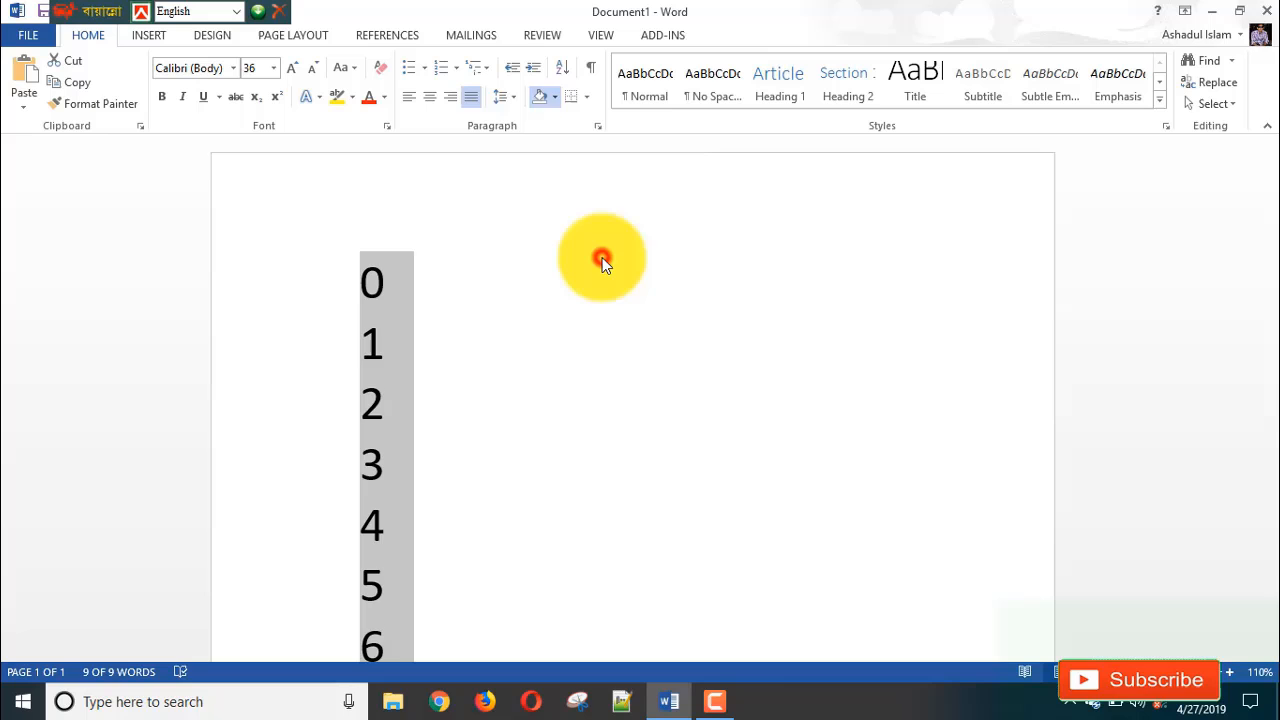
pyautogui.click(586, 97)
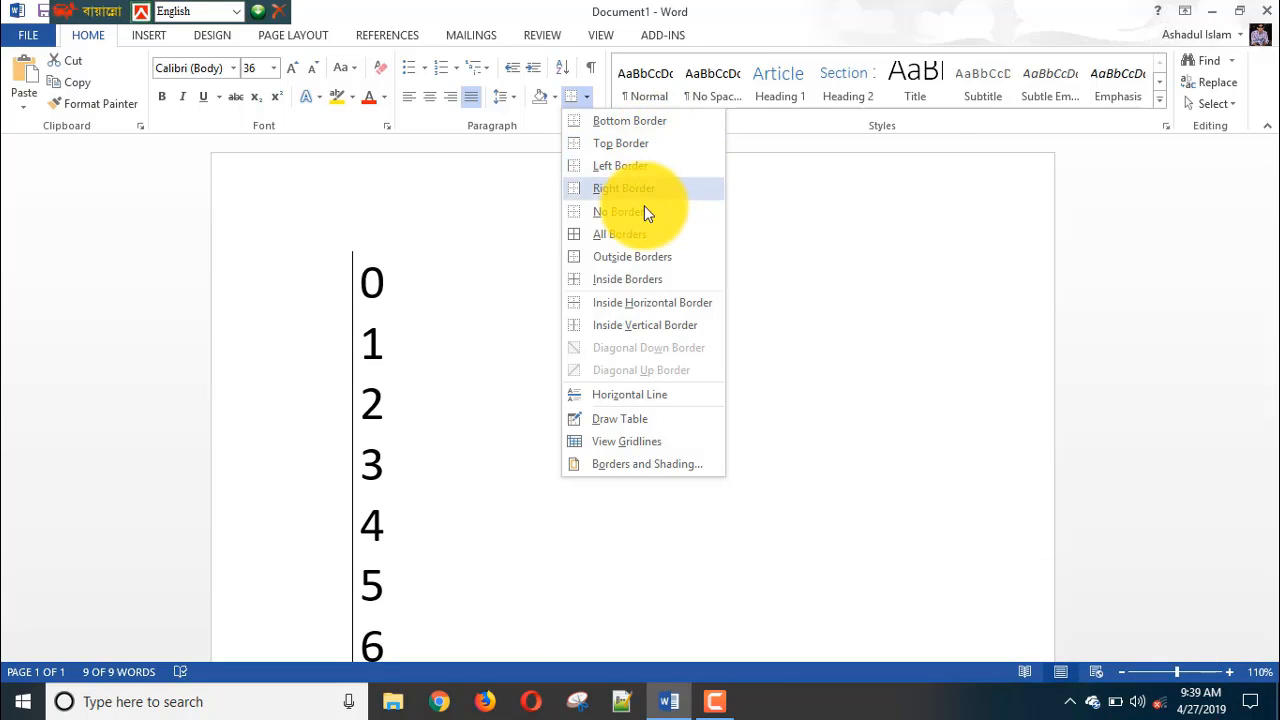
# Apply Inside Borders so horizontal lines separate each digit 0 to 8
pyautogui.click(632, 276)
pyautogui.scroll(-3, 582, 316)
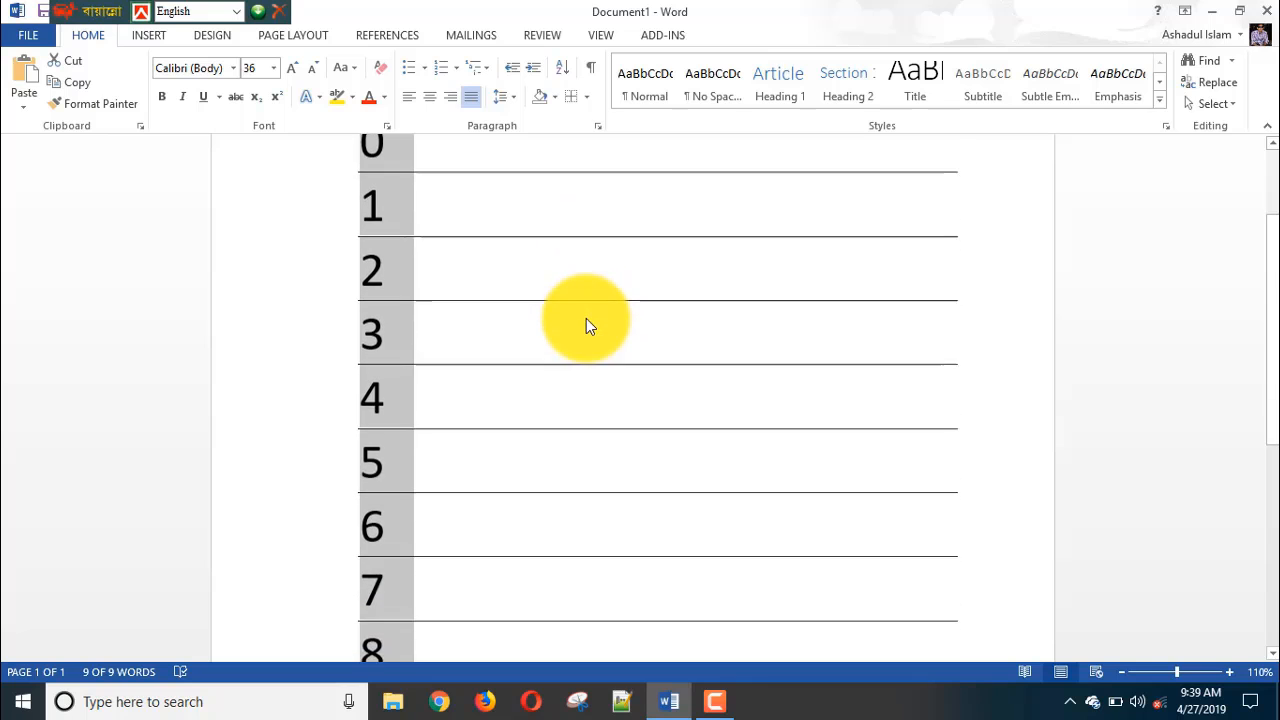
pyautogui.scroll(-3, 590, 314)
pyautogui.scroll(2, 706, 320)
# Deselect the numbers and leave the caret at the end of line 0
pyautogui.click(747, 319)
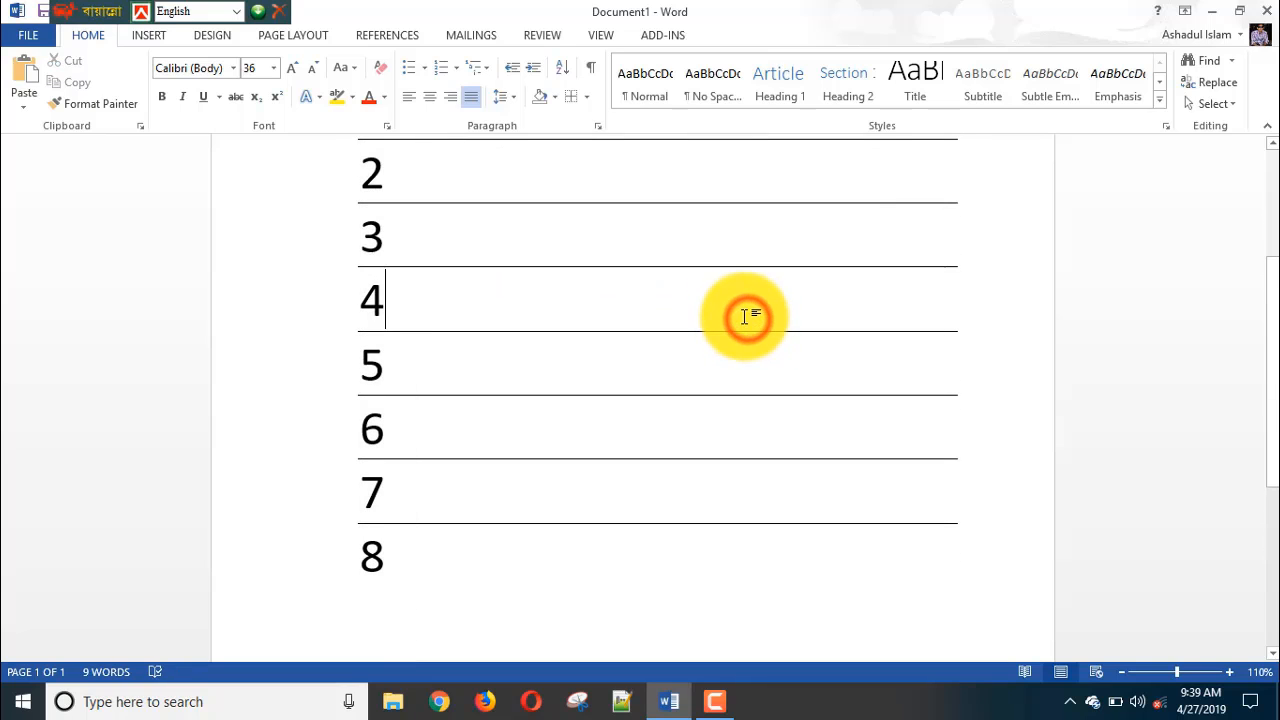
pyautogui.scroll(2, 747, 317)
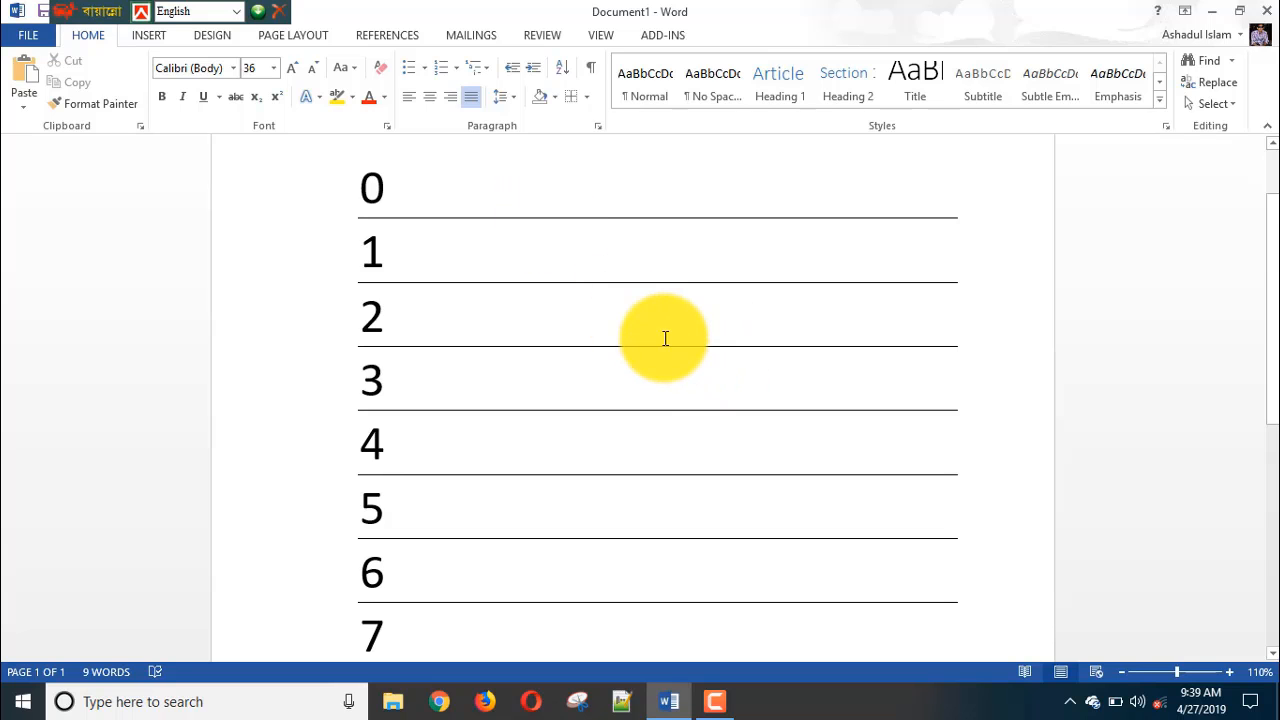
pyautogui.scroll(1, 608, 290)
pyautogui.scroll(-5, 609, 286)
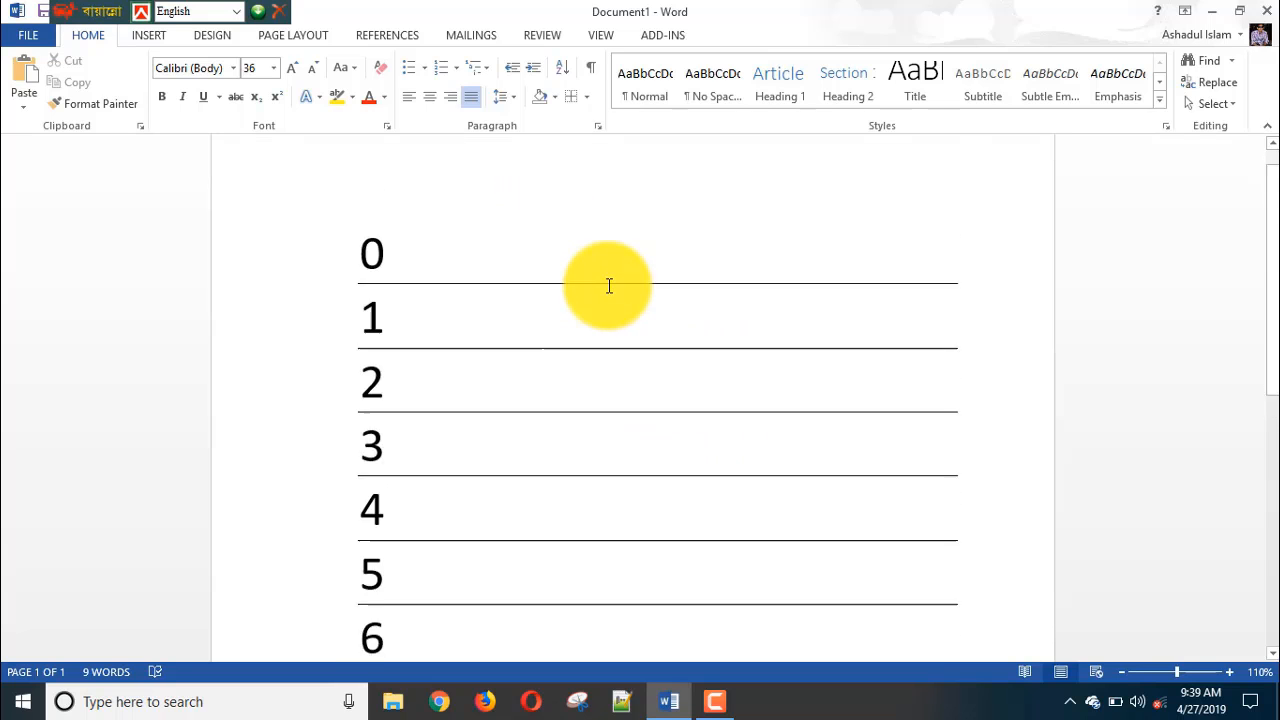
pyautogui.scroll(4, 611, 282)
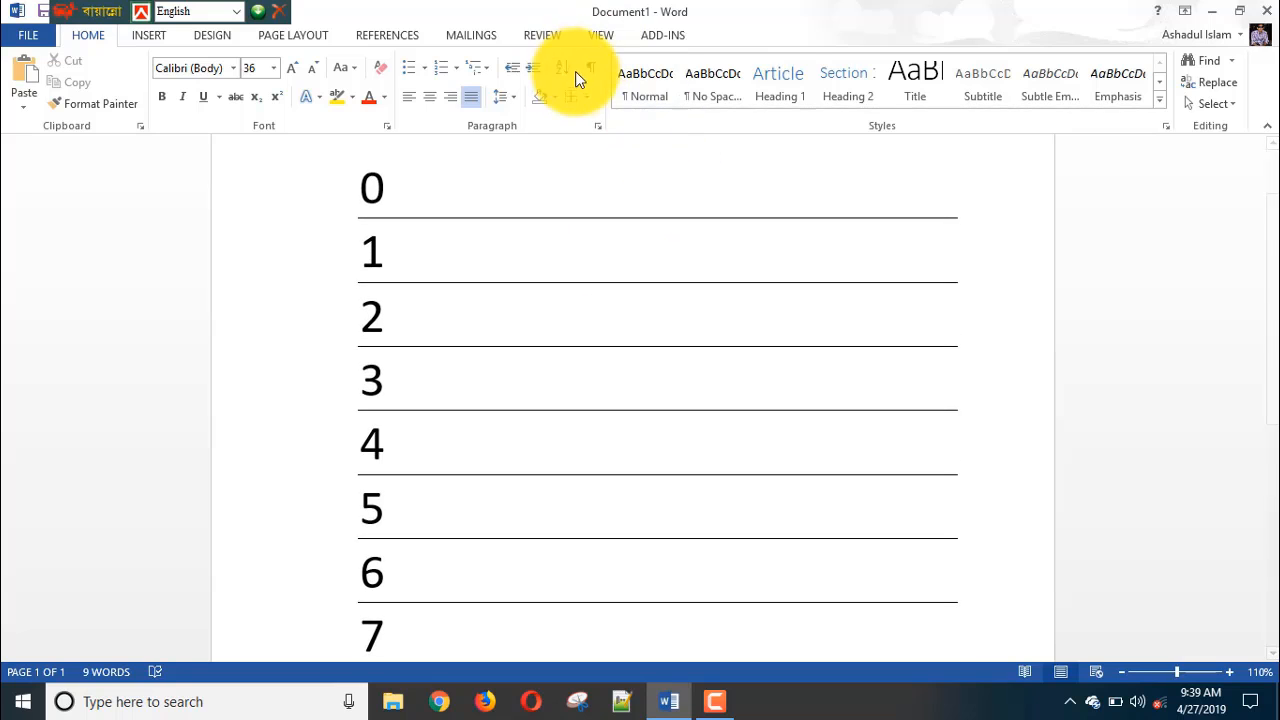
pyautogui.click(451, 177)
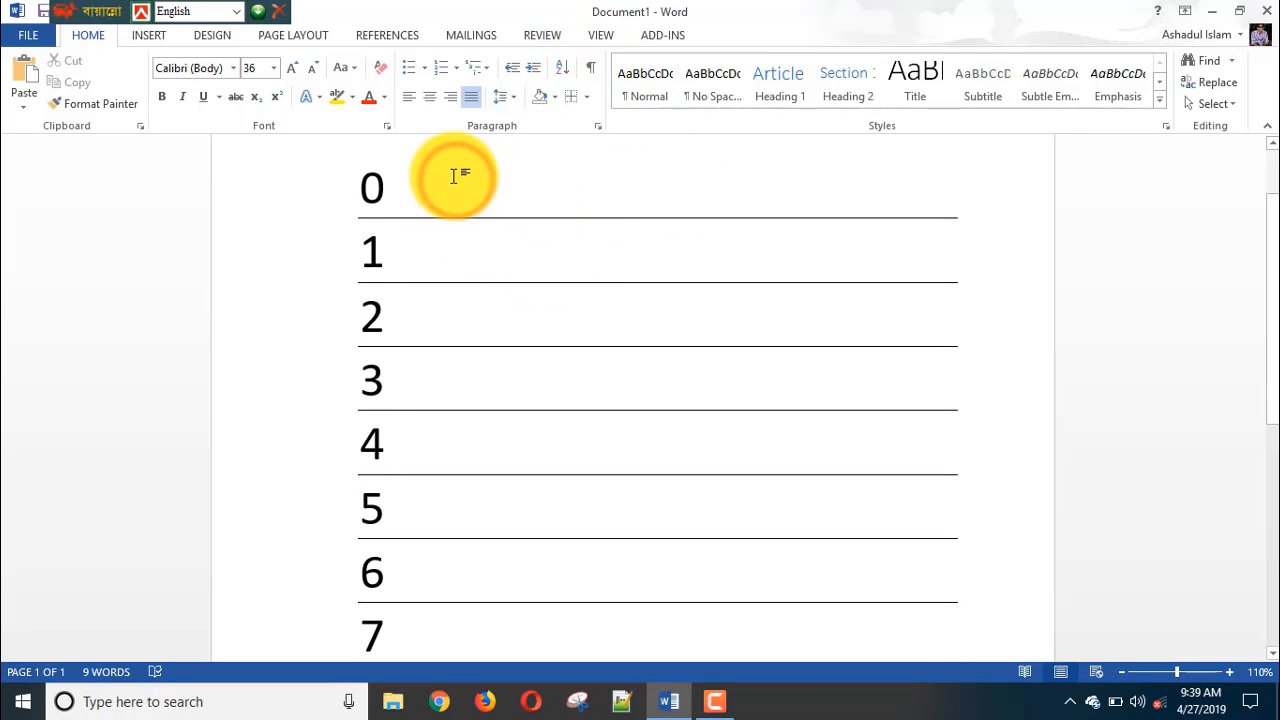
pyautogui.moveTo(420, 188); pyautogui.dragTo(790, 228)
pyautogui.click(574, 181)
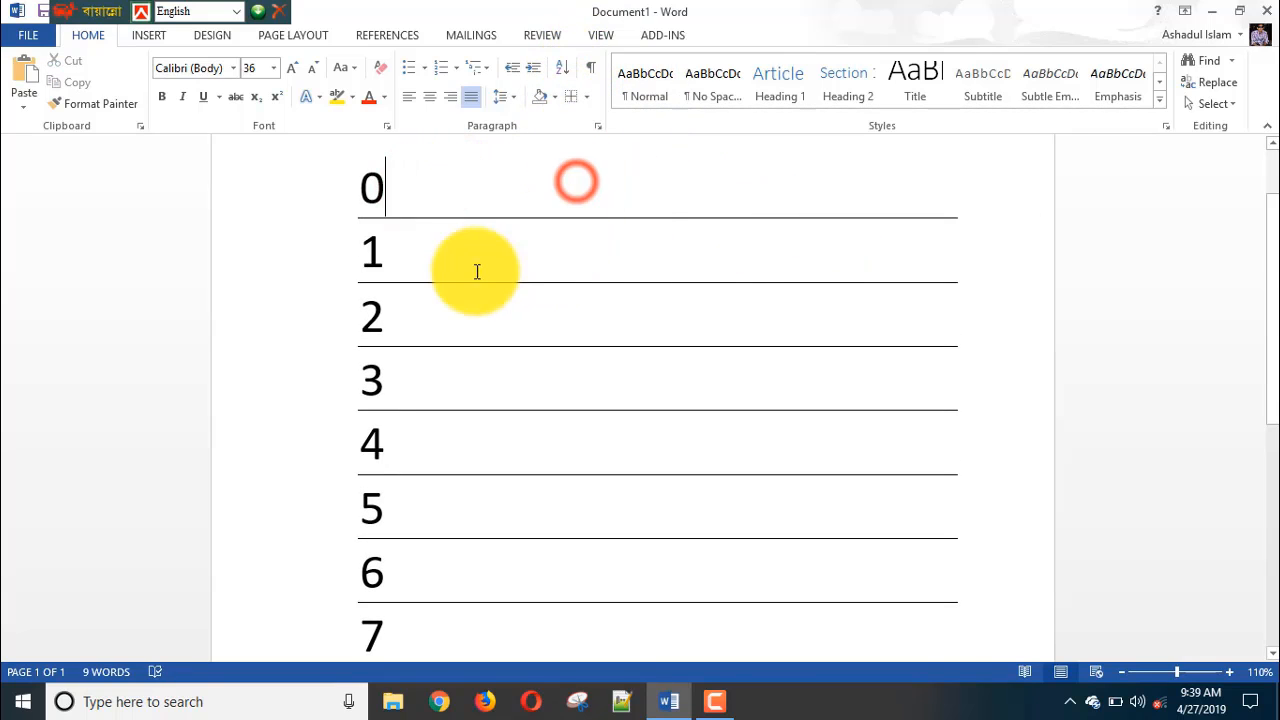
pyautogui.scroll(-3, 531, 432)
pyautogui.scroll(4, 531, 432)
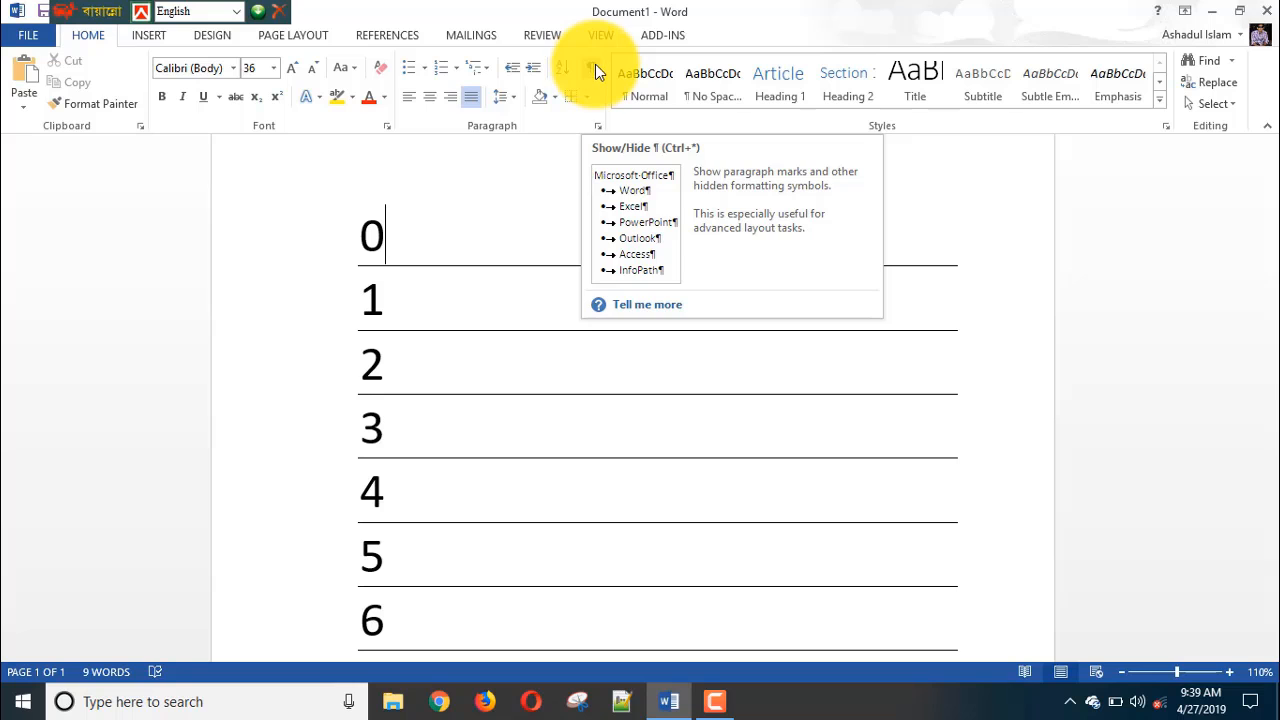
# Turn on Show/Hide ¶ so paragraph marks appear on every line
pyautogui.click(592, 67)
pyautogui.scroll(-1, 443, 271)
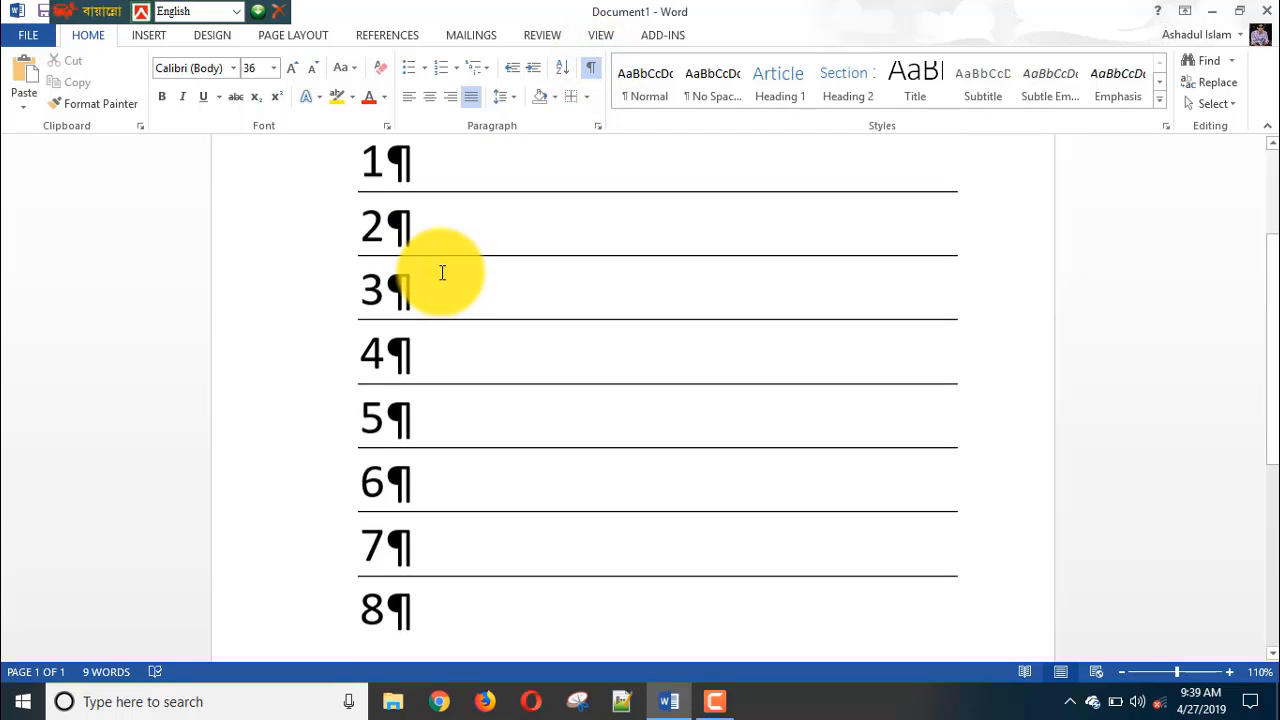
pyautogui.scroll(1, 443, 271)
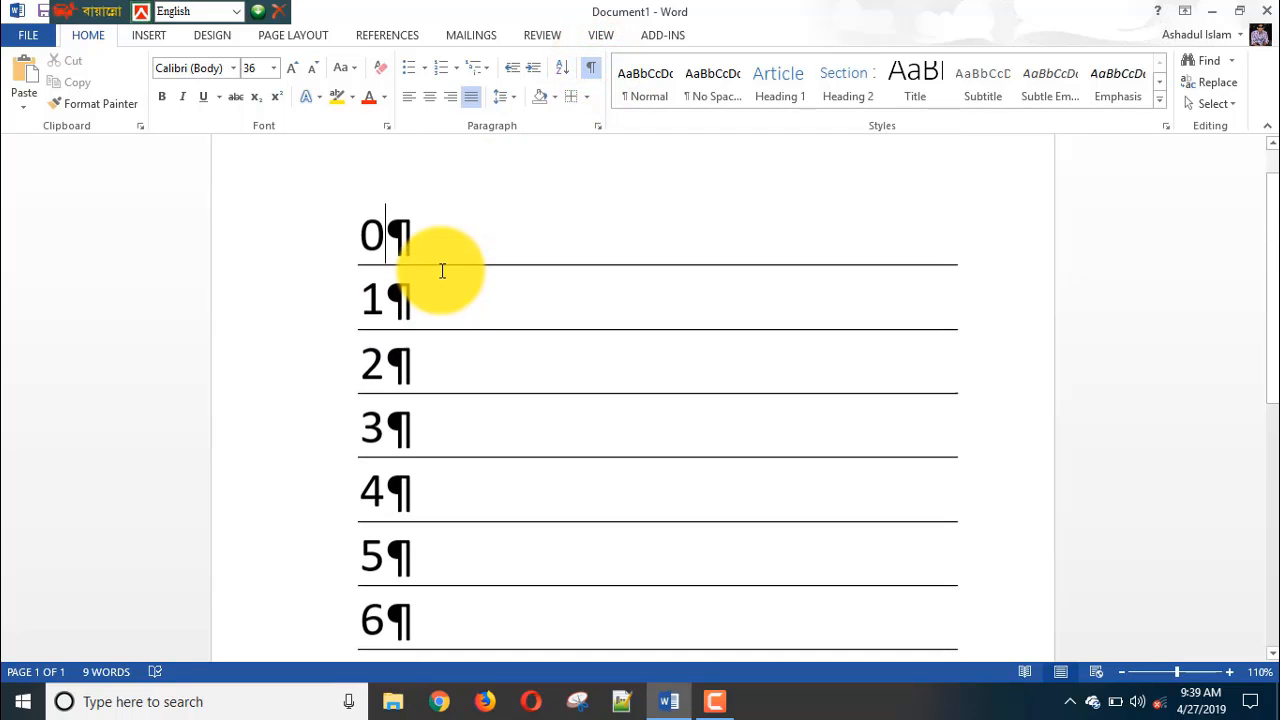
pyautogui.click(593, 71)
pyautogui.click(588, 67)
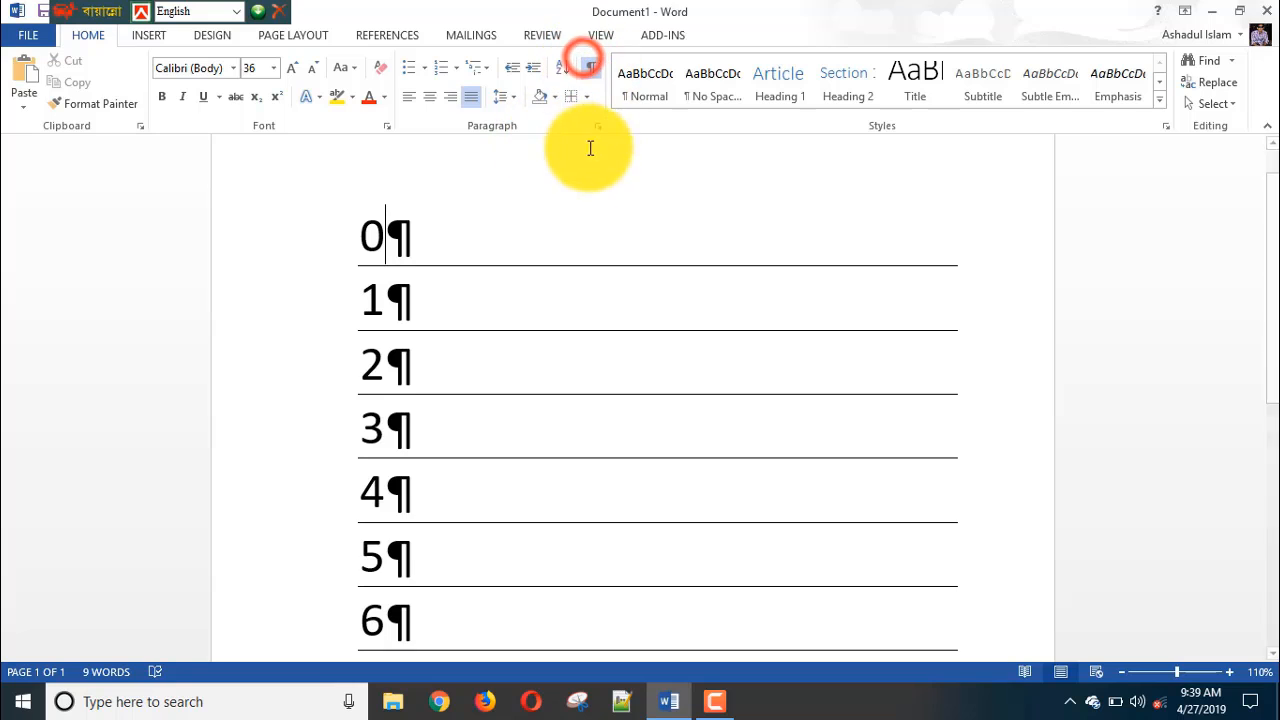
pyautogui.click(628, 202)
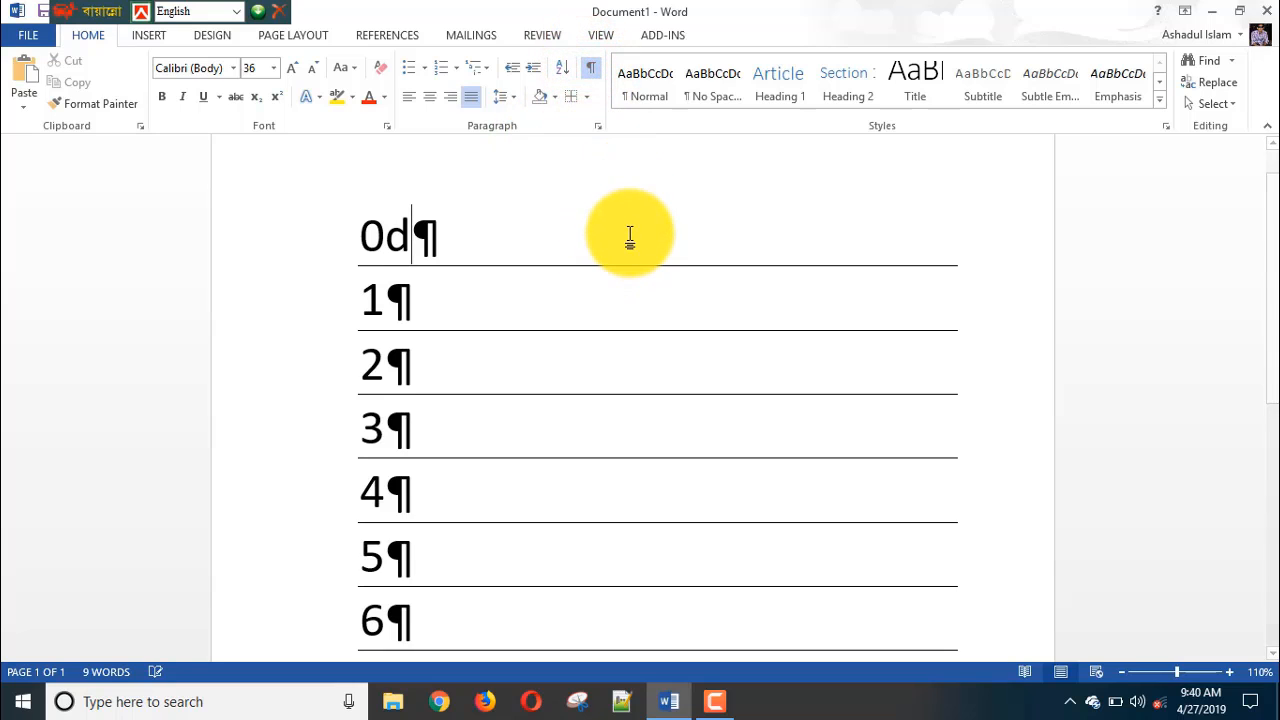
# Delete lines 1 and 2 after 0, then hide the paragraph marks
pyautogui.click(472, 232)
pyautogui.press('Delete')
pyautogui.press('Delete')
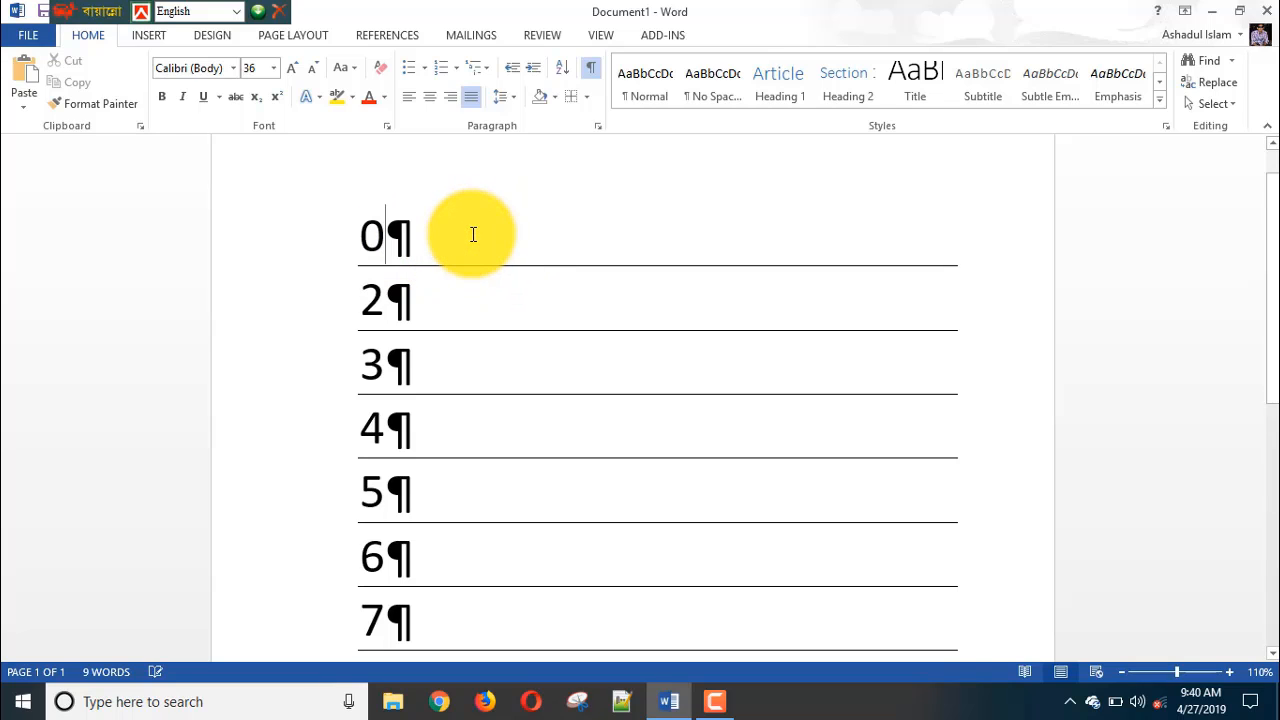
pyautogui.press('Delete')
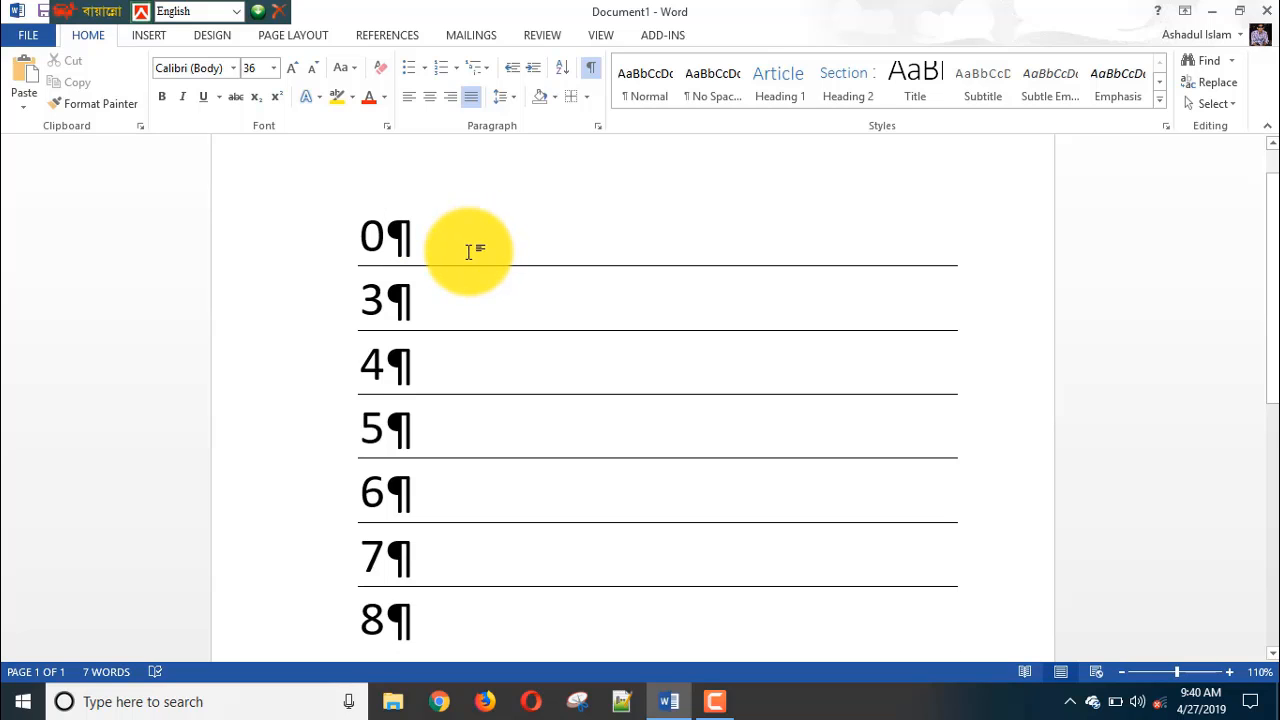
pyautogui.click(596, 66)
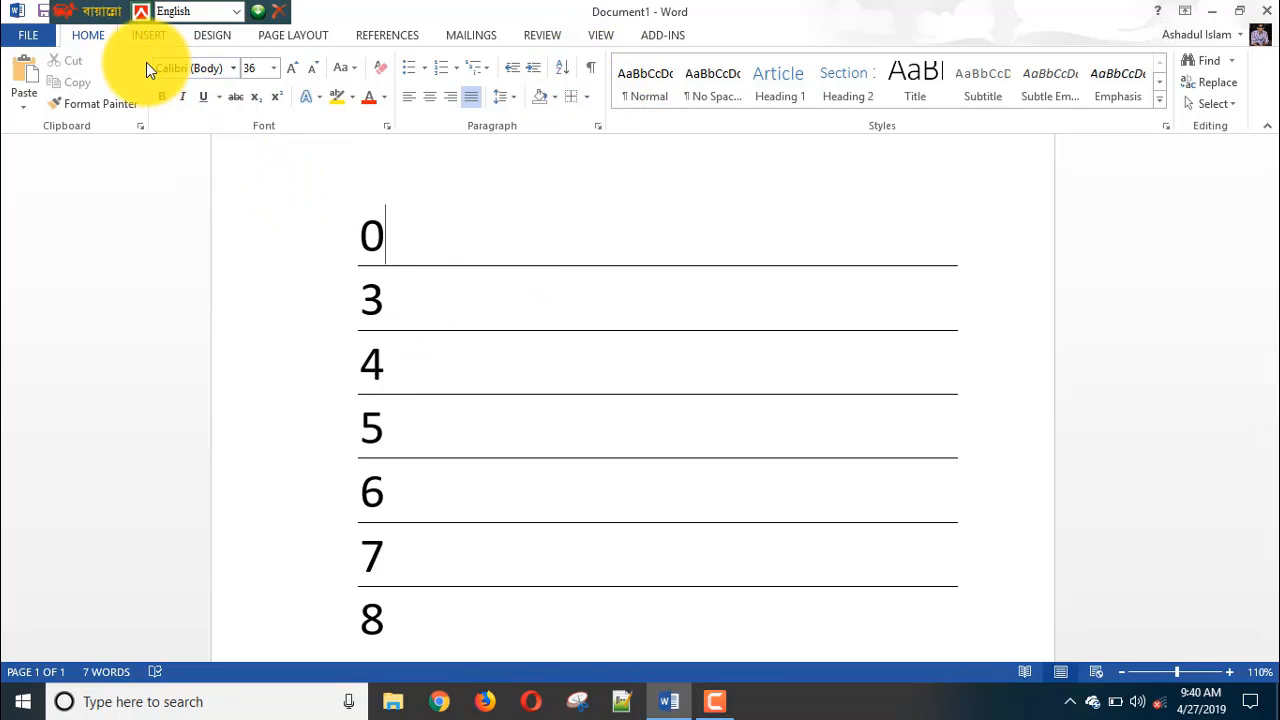
# Justify the 0 line and change its left indent from 0.5" to 0"
pyautogui.click(469, 97)
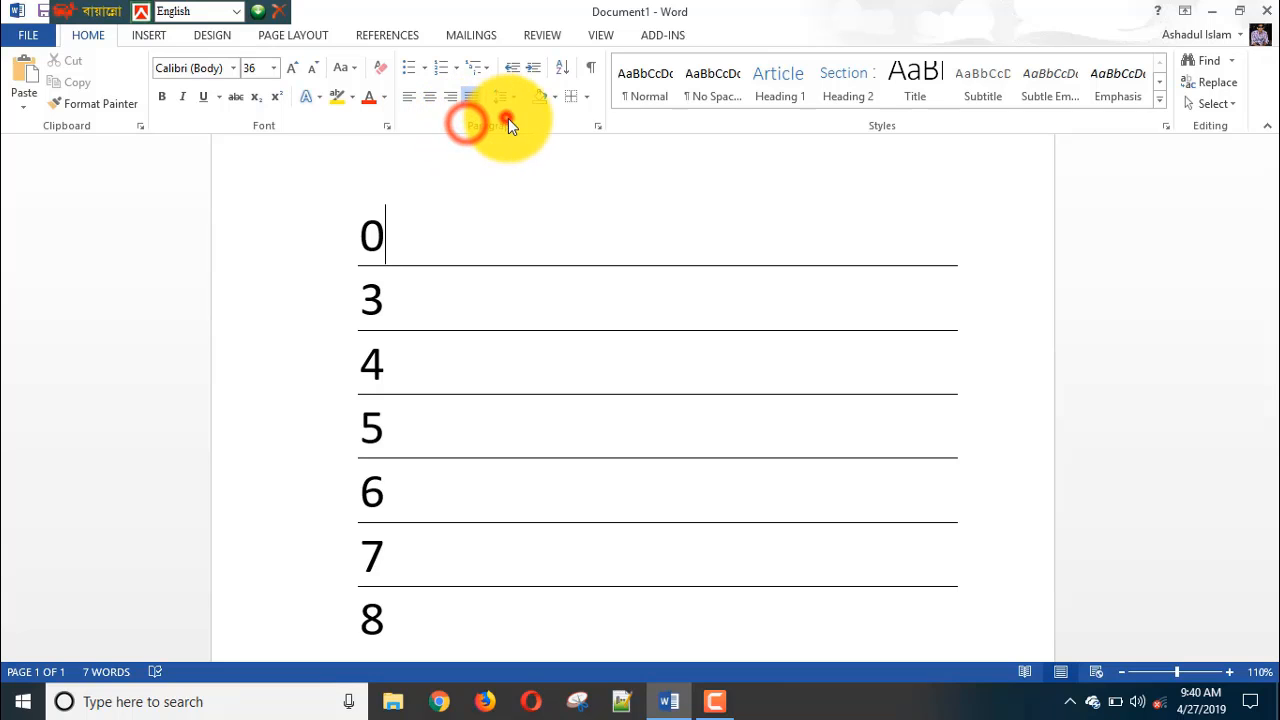
pyautogui.click(597, 127)
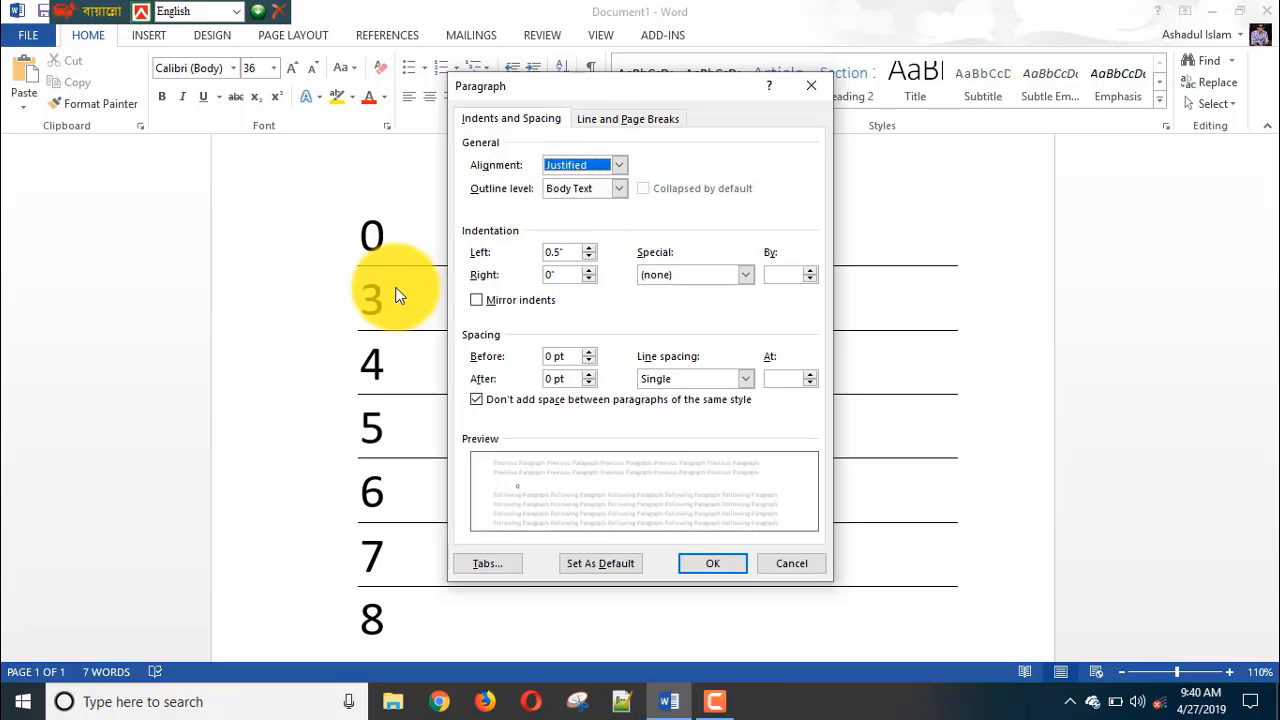
pyautogui.click(584, 256)
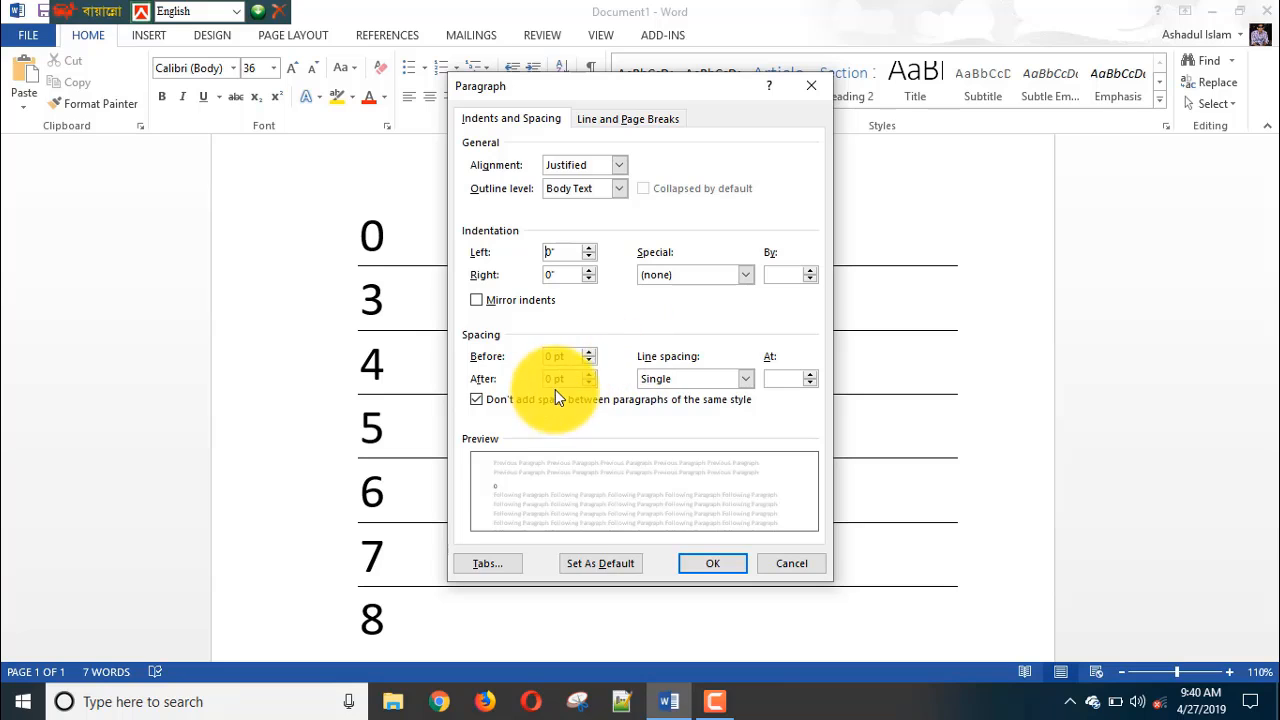
pyautogui.click(493, 476)
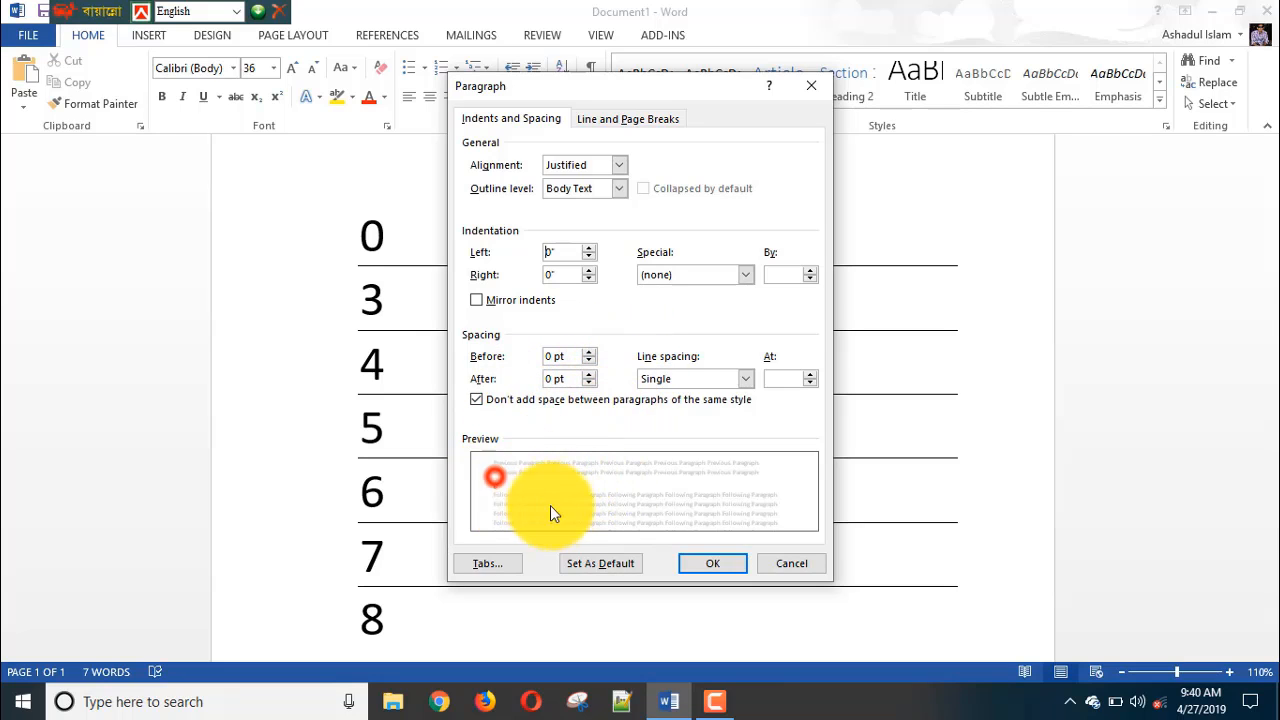
pyautogui.click(690, 563)
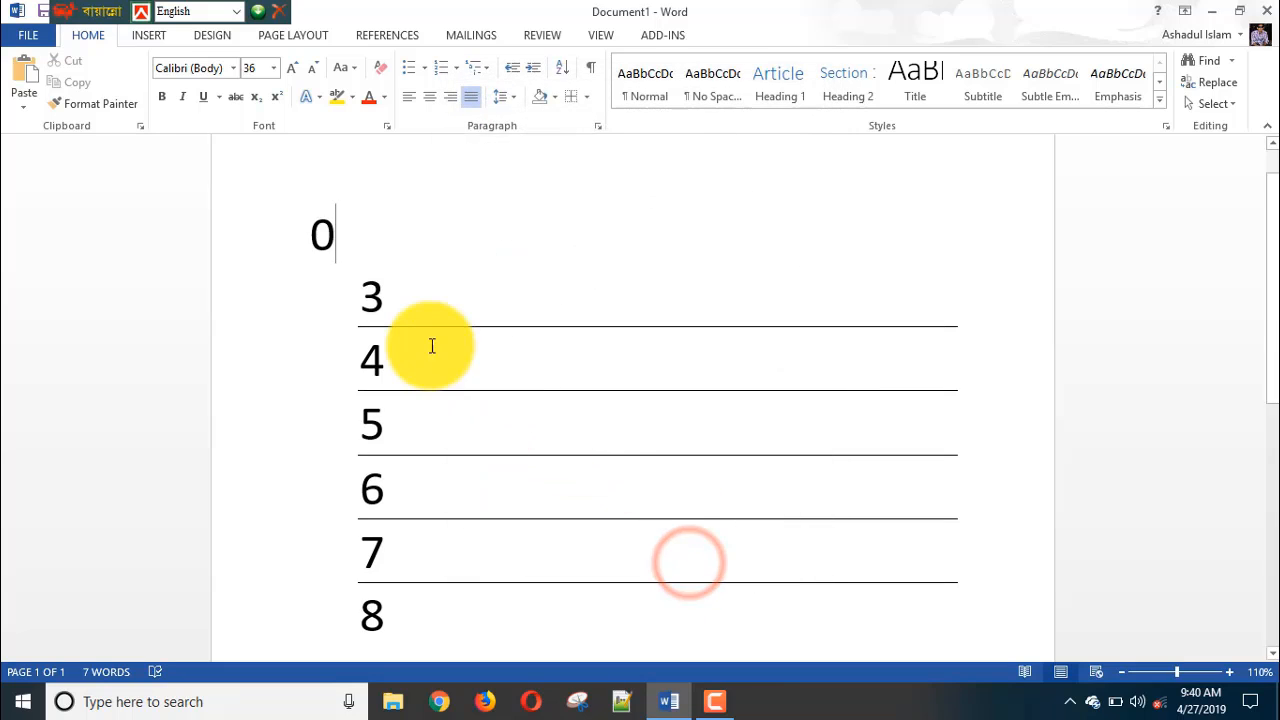
pyautogui.scroll(1, 432, 345)
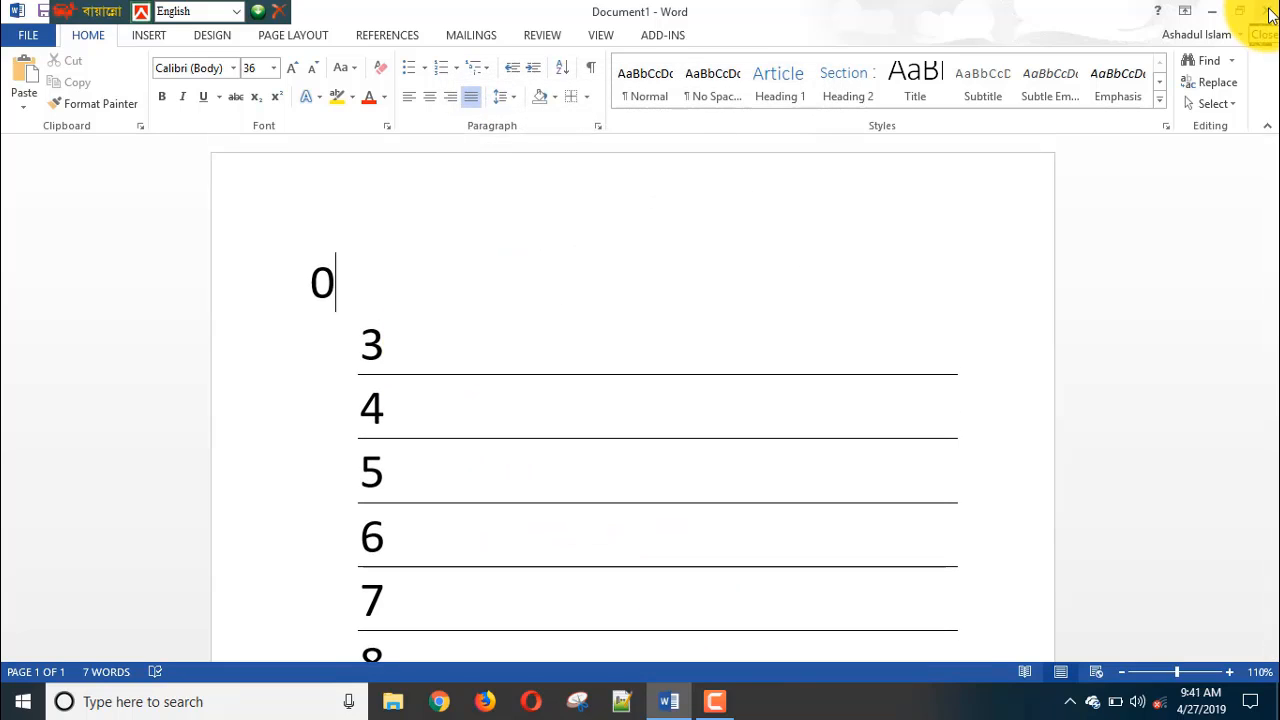